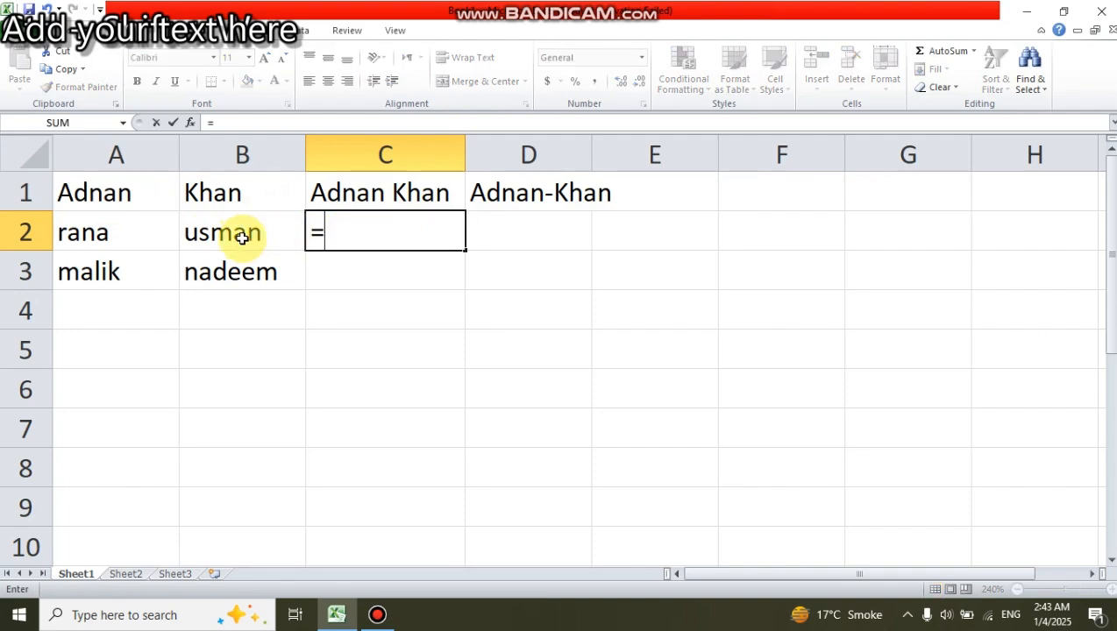
Complete the formula =A2&" "&B2 in C2 to join the names with a space, and fill it down to C3.
left_click(131, 235)
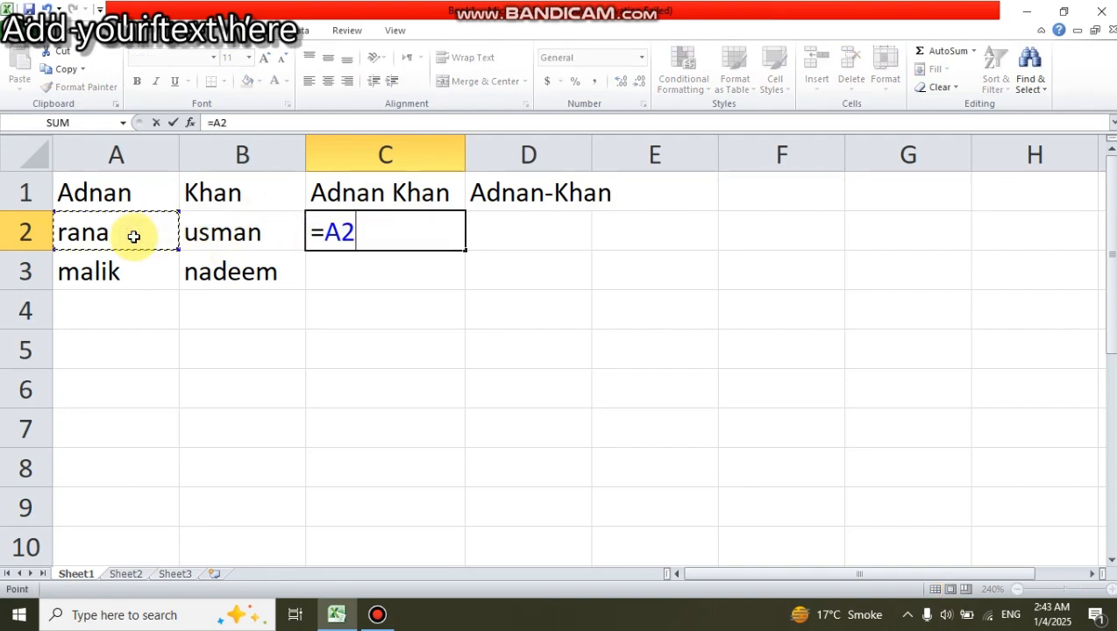
type("&")
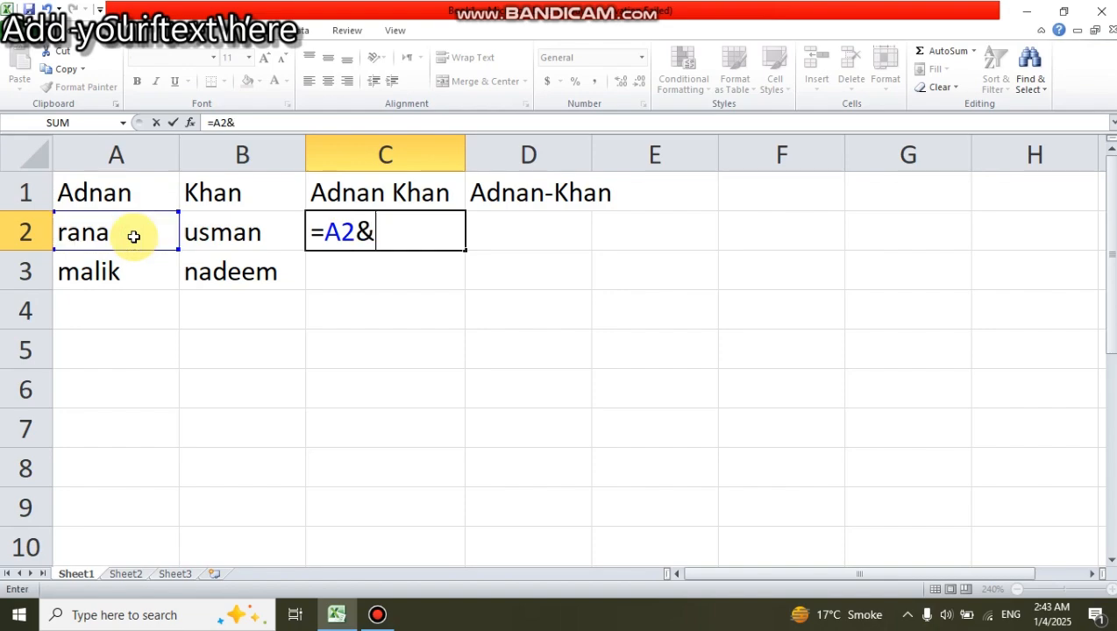
type("\" \"&")
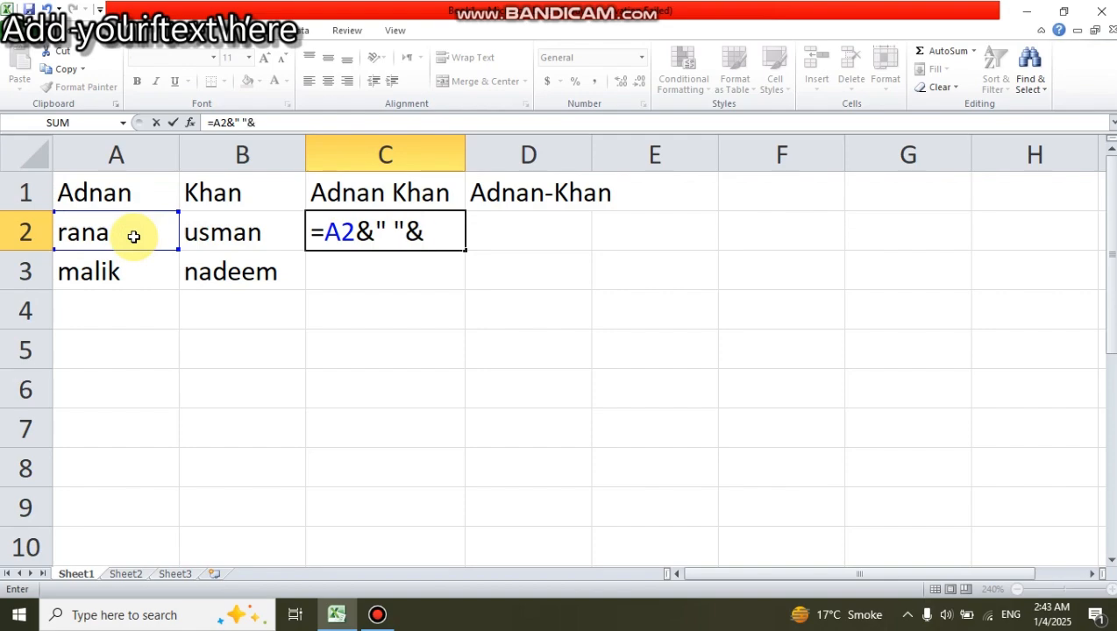
left_click(202, 235)
key("Return")
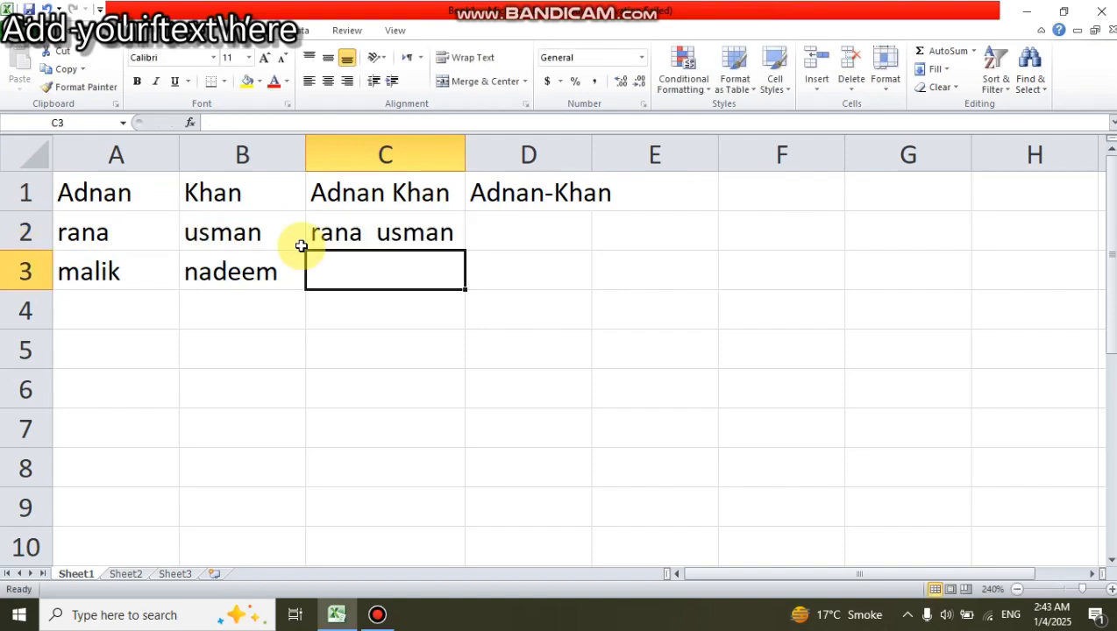
left_click(447, 233)
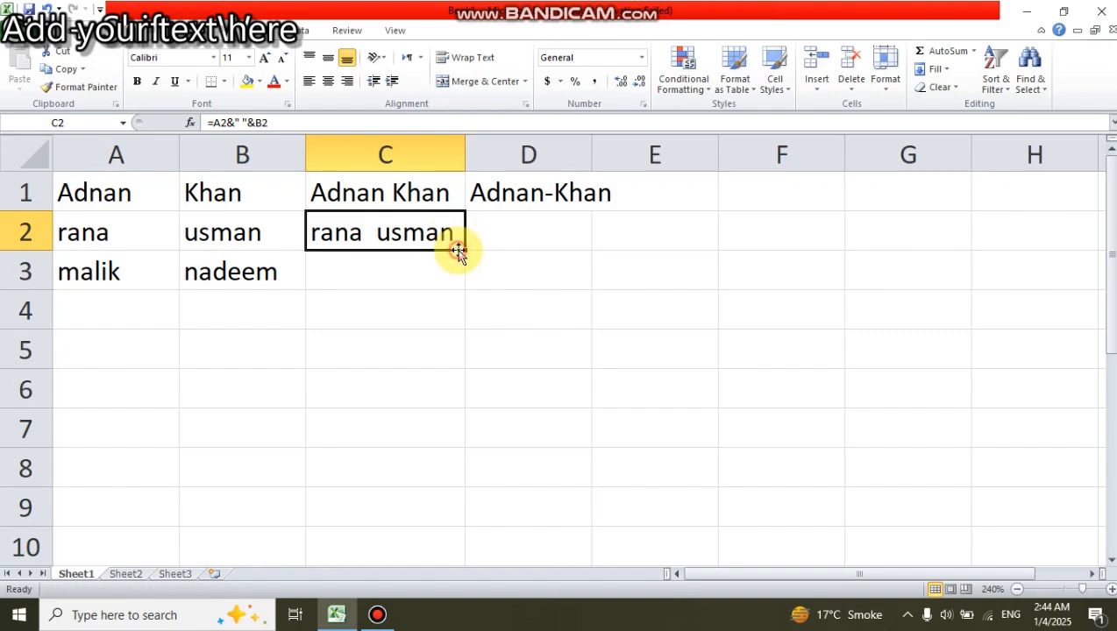
left_click_drag(463, 248, 458, 273)
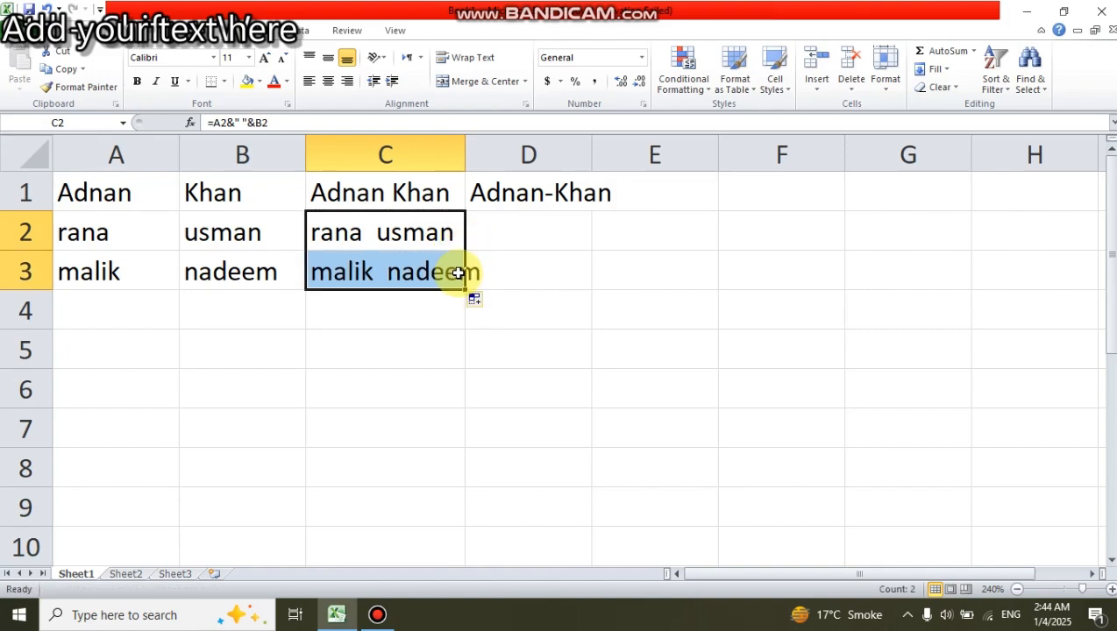
Widen the gap between the joined names by adding extra spaces inside the quotation marks of C2's formula.
double_click(369, 230)
left_click(393, 233)
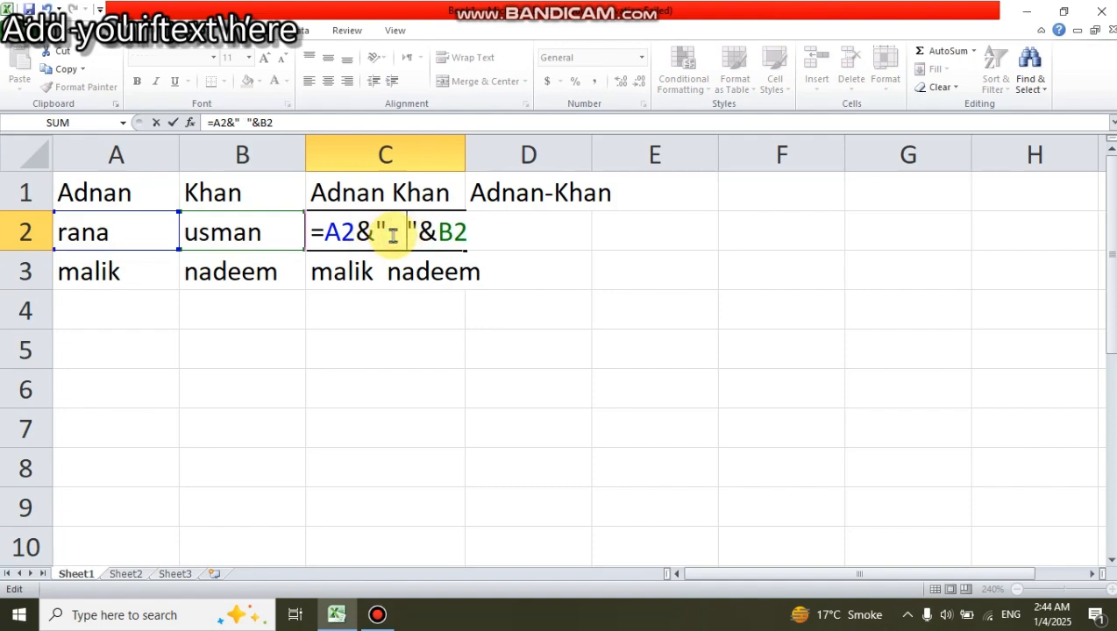
key("Return")
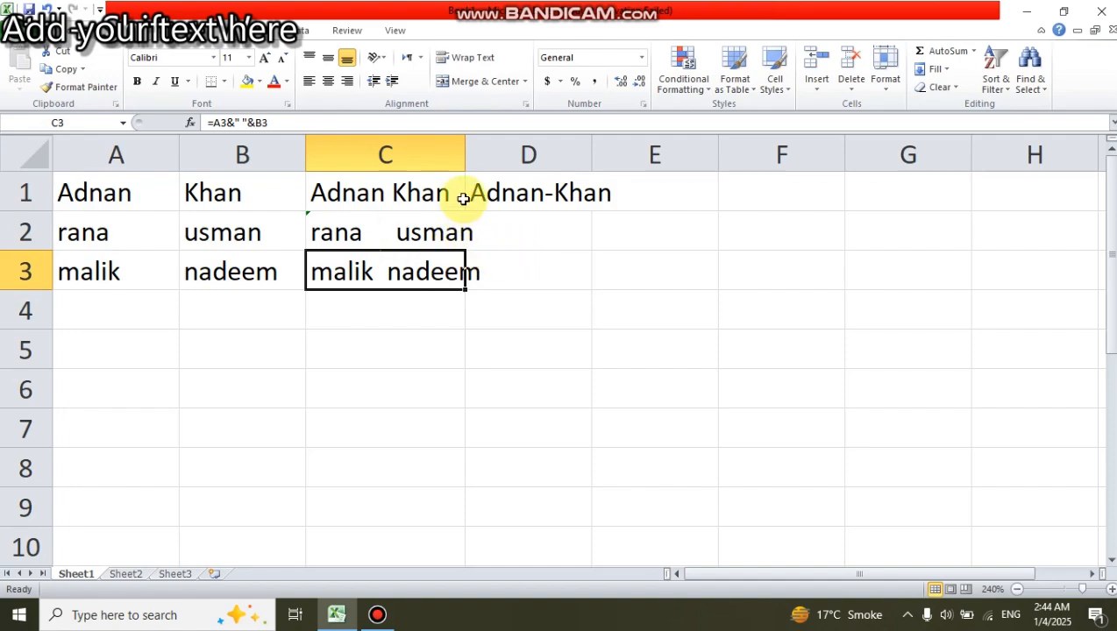
Autofit the width of column C and fill C2's edited formula down to C3.
double_click(464, 145)
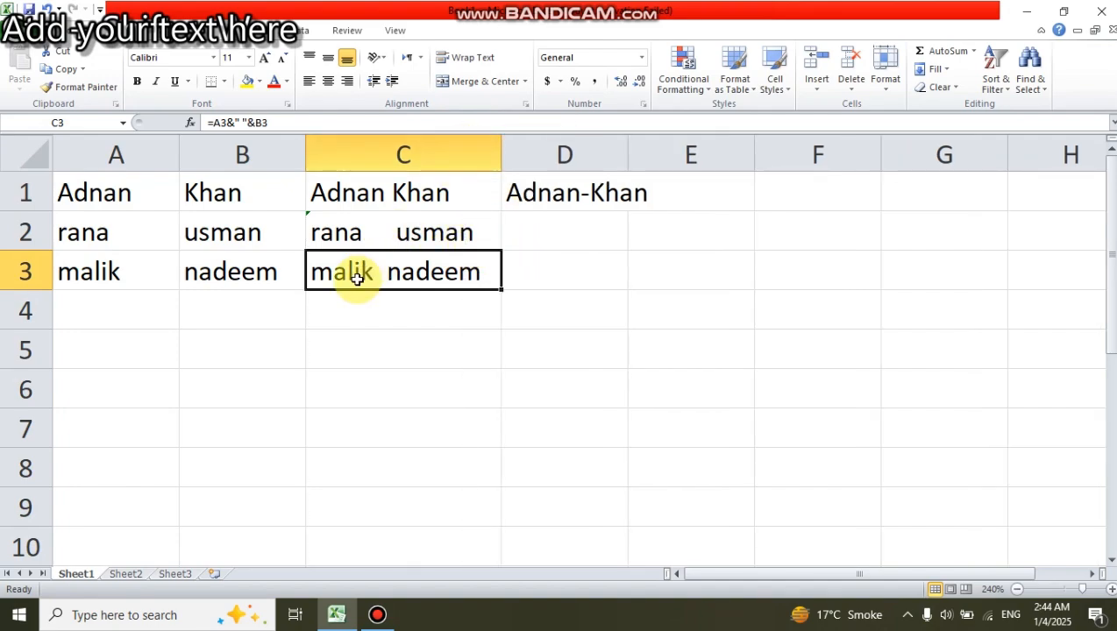
left_click(382, 231)
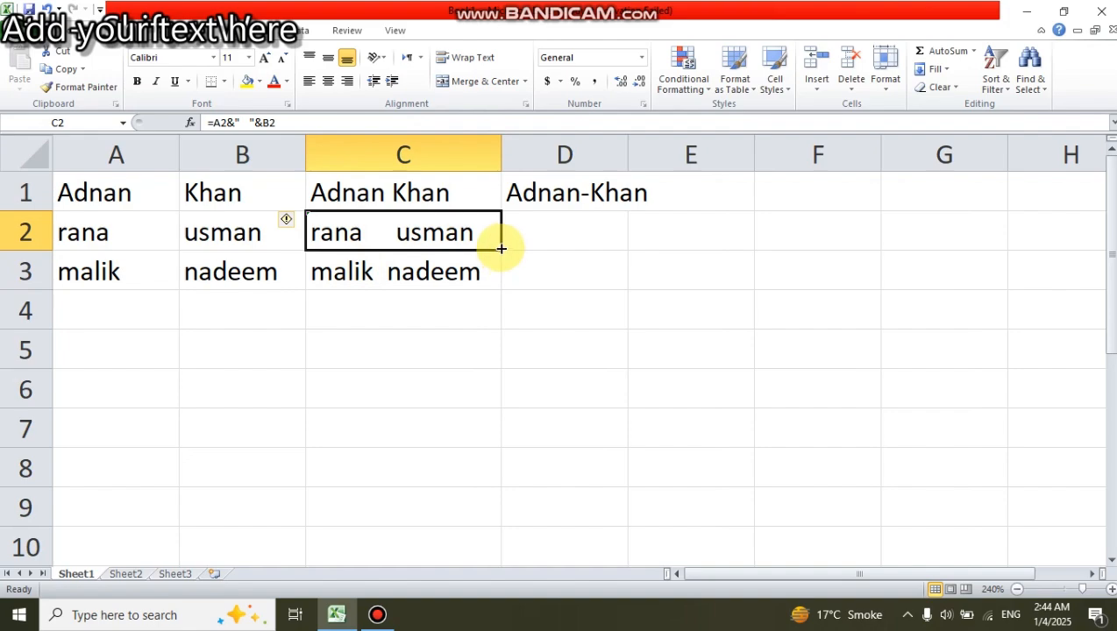
left_click_drag(501, 250, 501, 277)
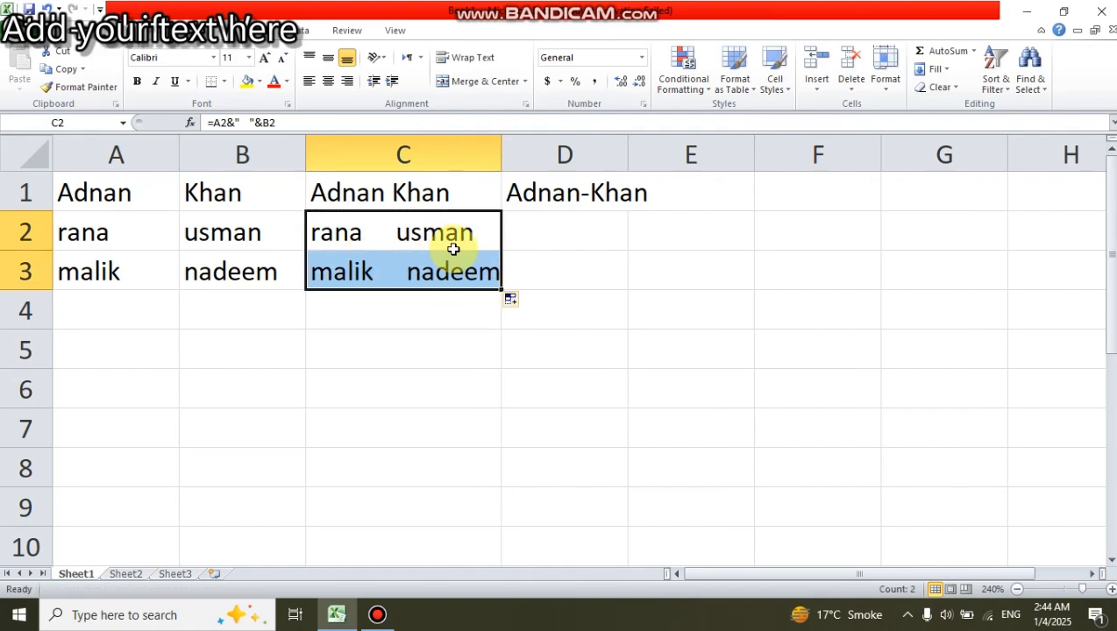
Enter the formula =A2&"-"&B2 in D2 to join the two names with a hyphen.
left_click(566, 230)
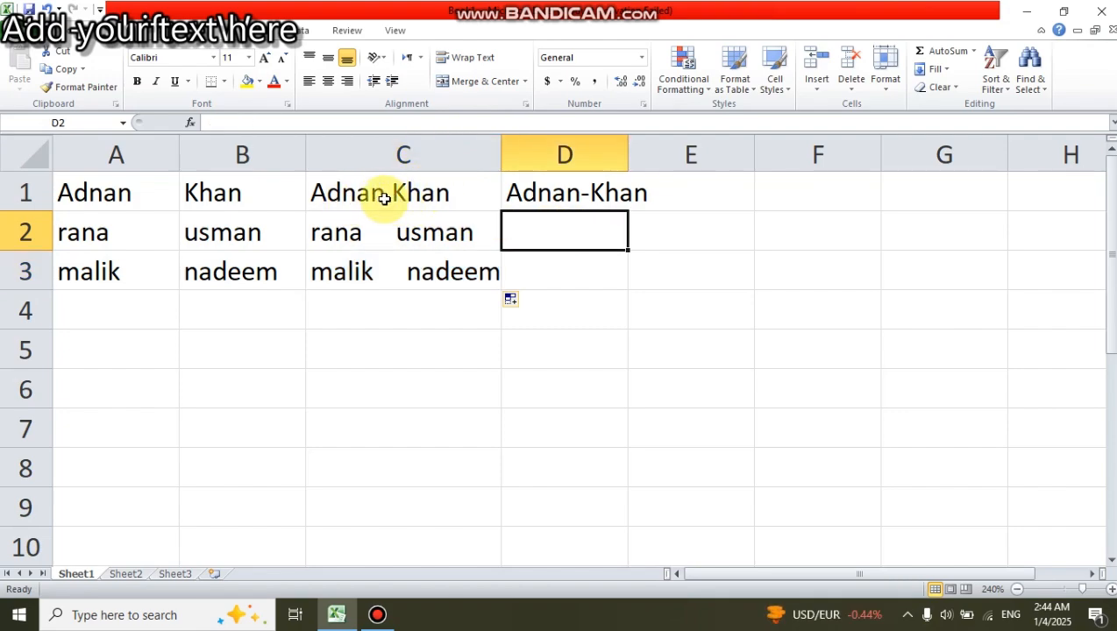
double_click(542, 239)
type("=a")
key("BackSpace")
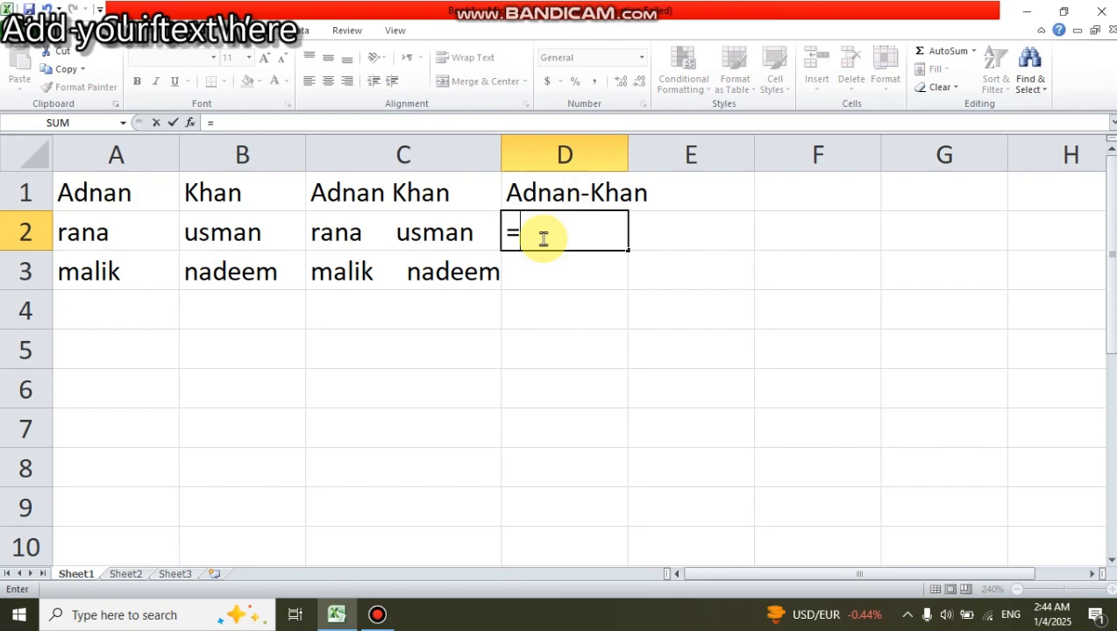
left_click(97, 233)
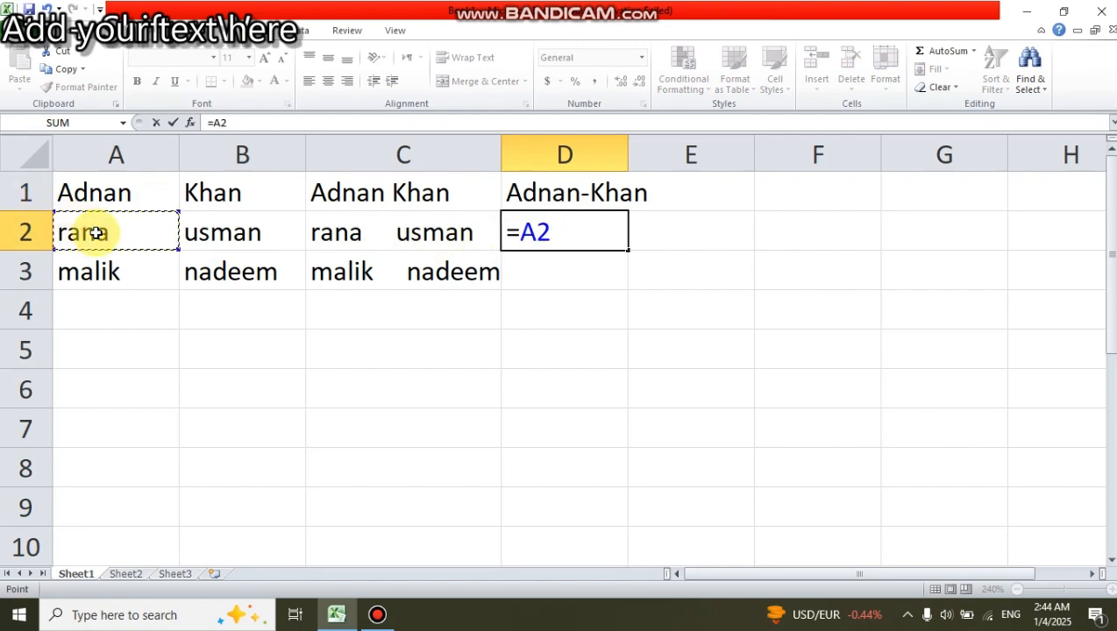
type("&")
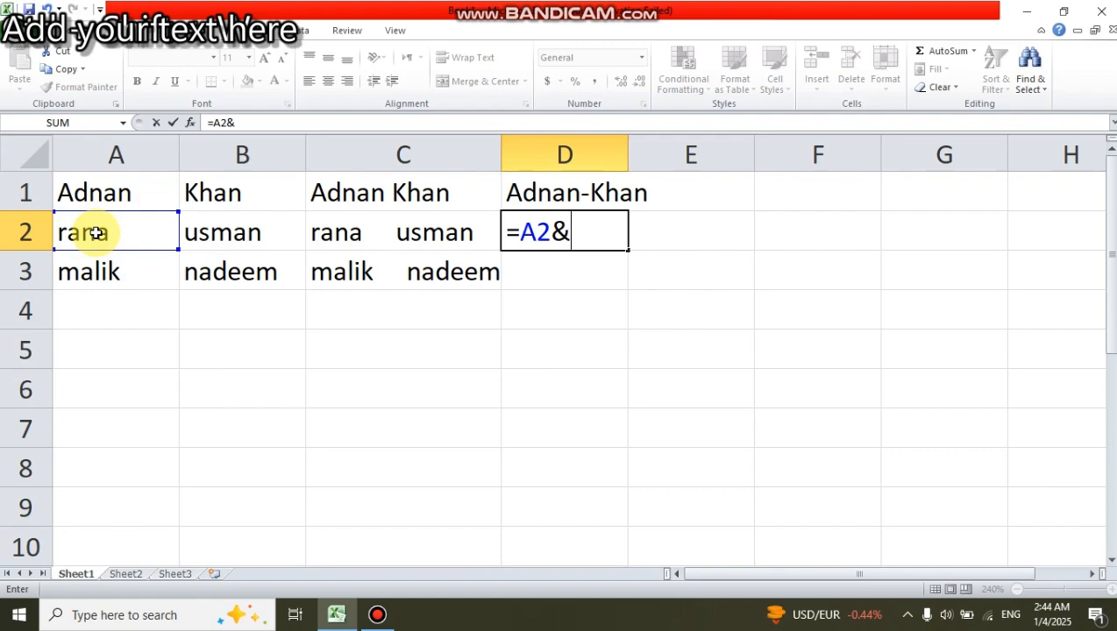
type("\"-\"&")
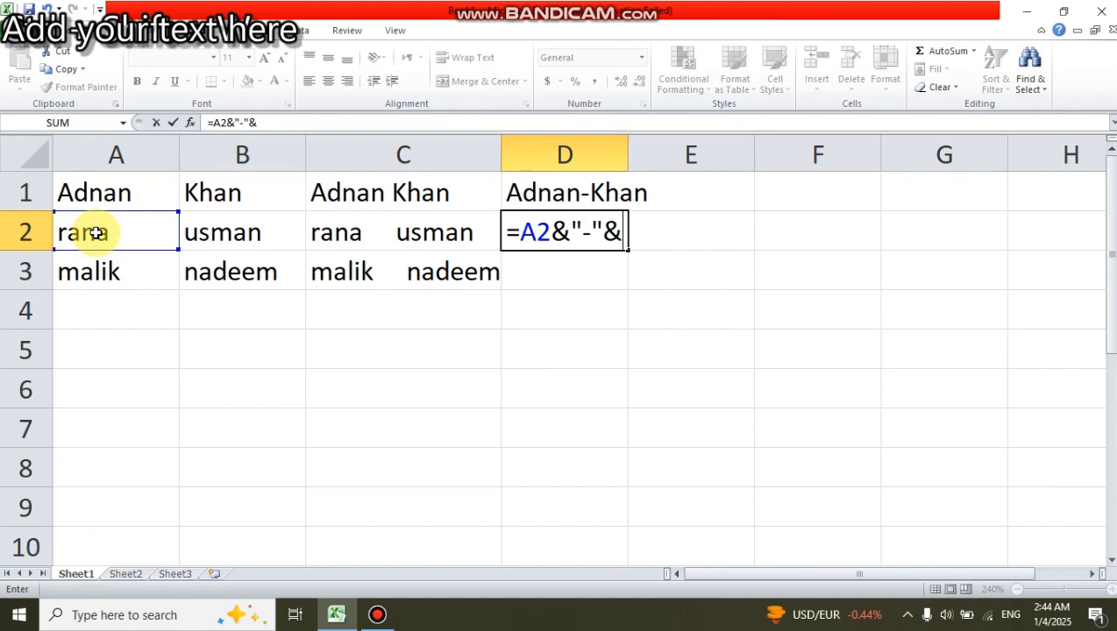
left_click(203, 235)
key("Return")
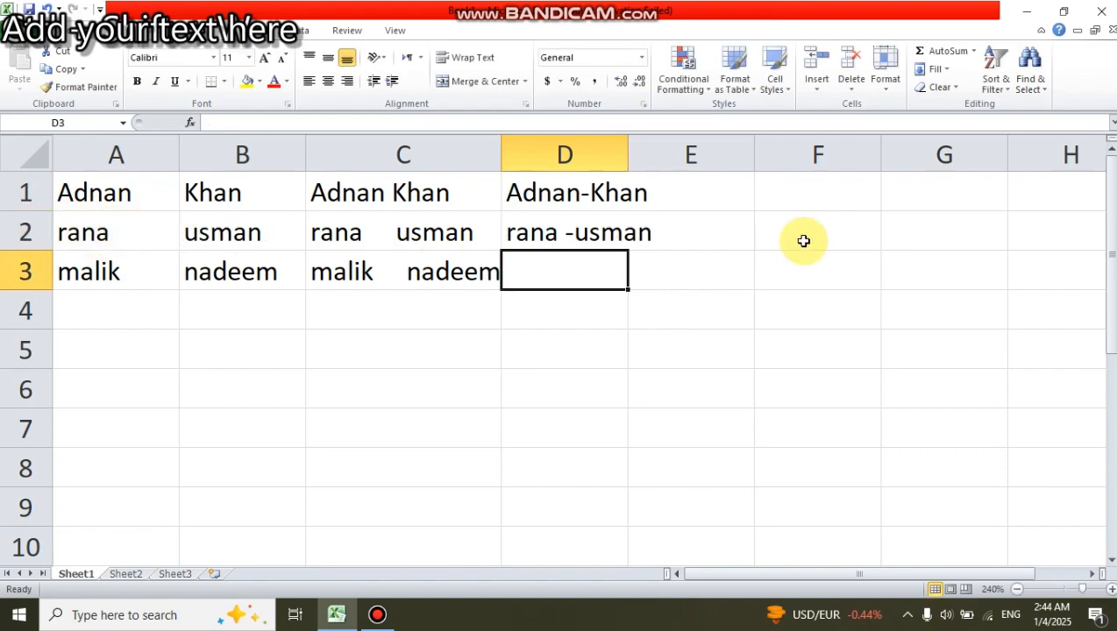
Fill D2's hyphen formula down to D3 and autofit the width of column D.
left_click(595, 239)
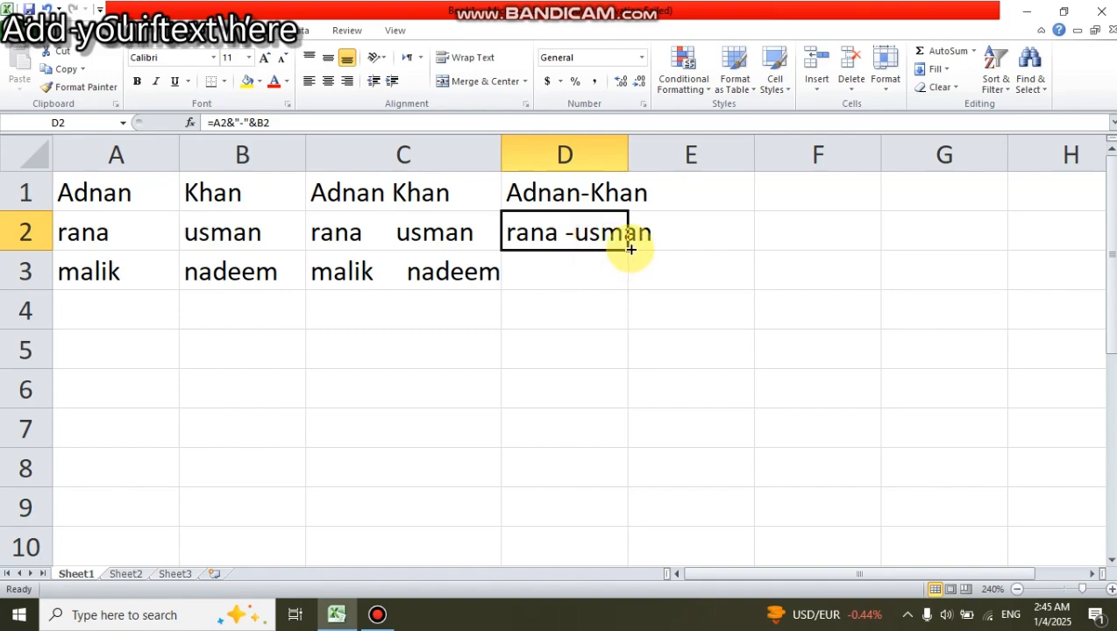
left_click_drag(627, 250, 623, 275)
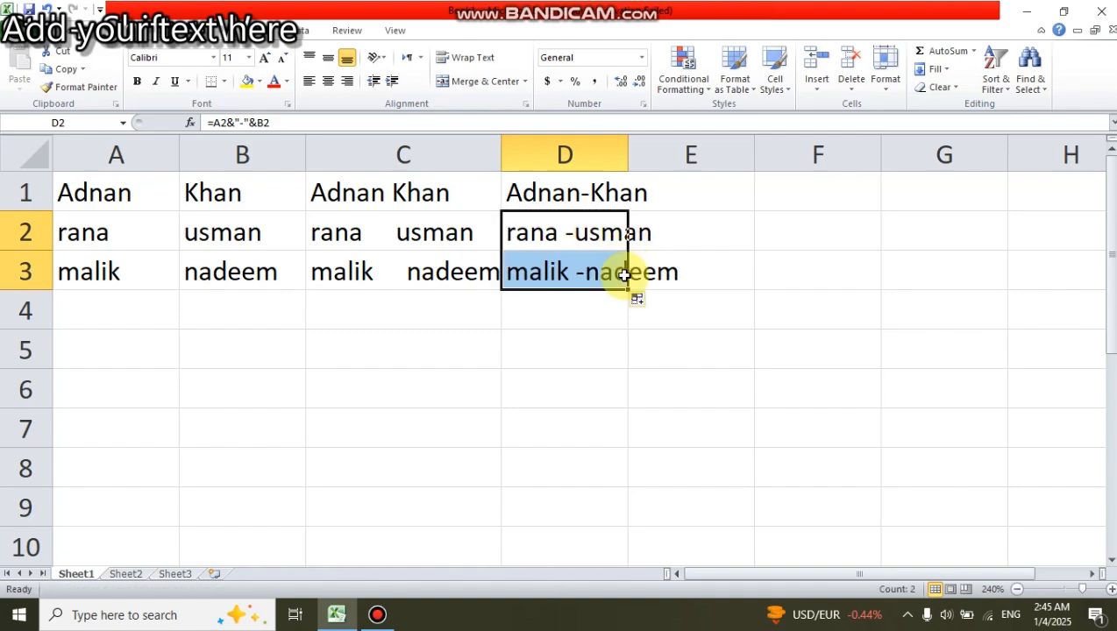
double_click(628, 136)
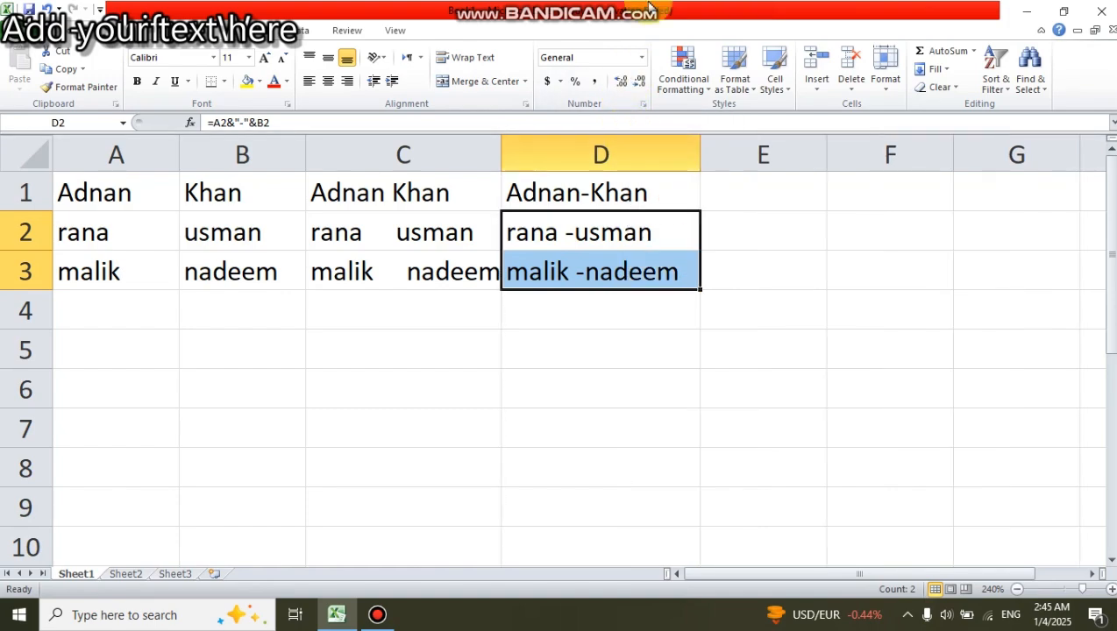
left_click(649, 7)
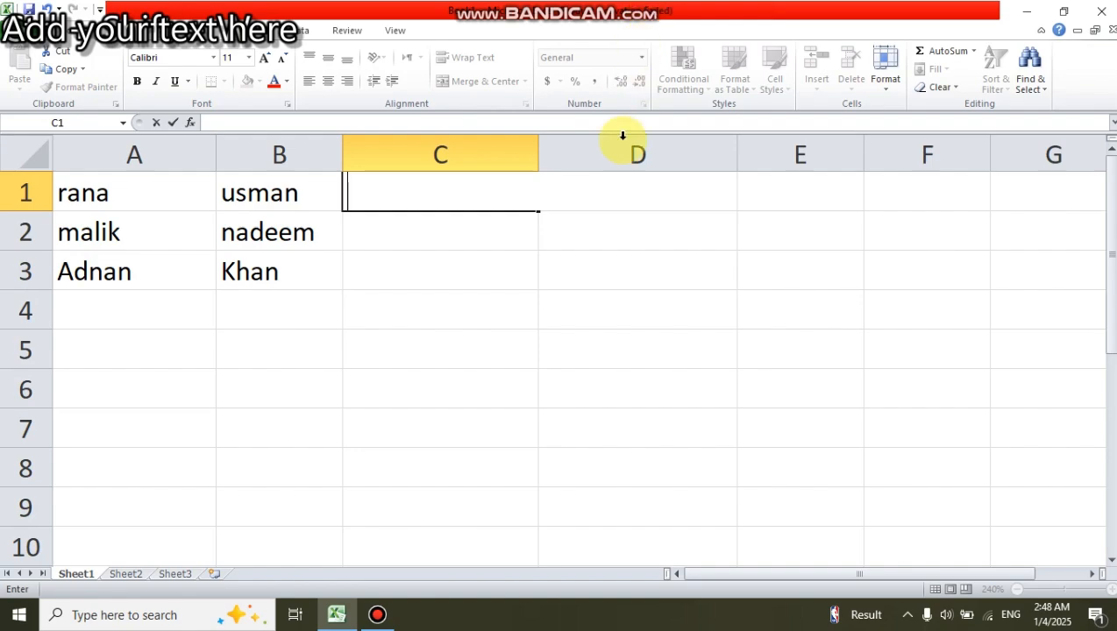
Enter the formula =concatenate(A1,B1) in C1 to join the first row's names.
left_click(611, 242)
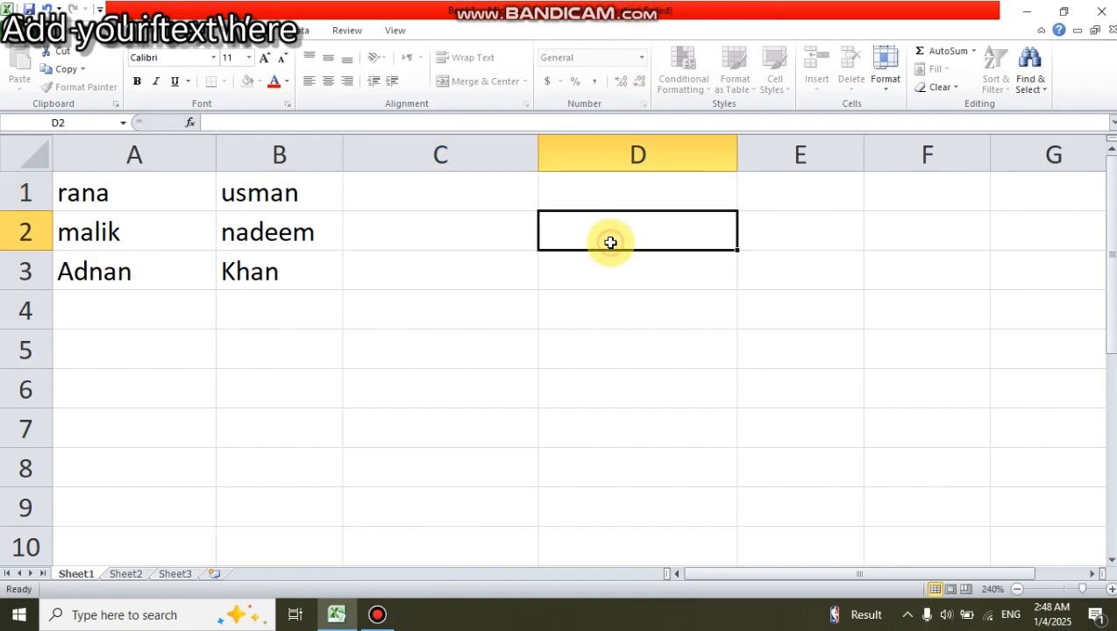
left_click(479, 199)
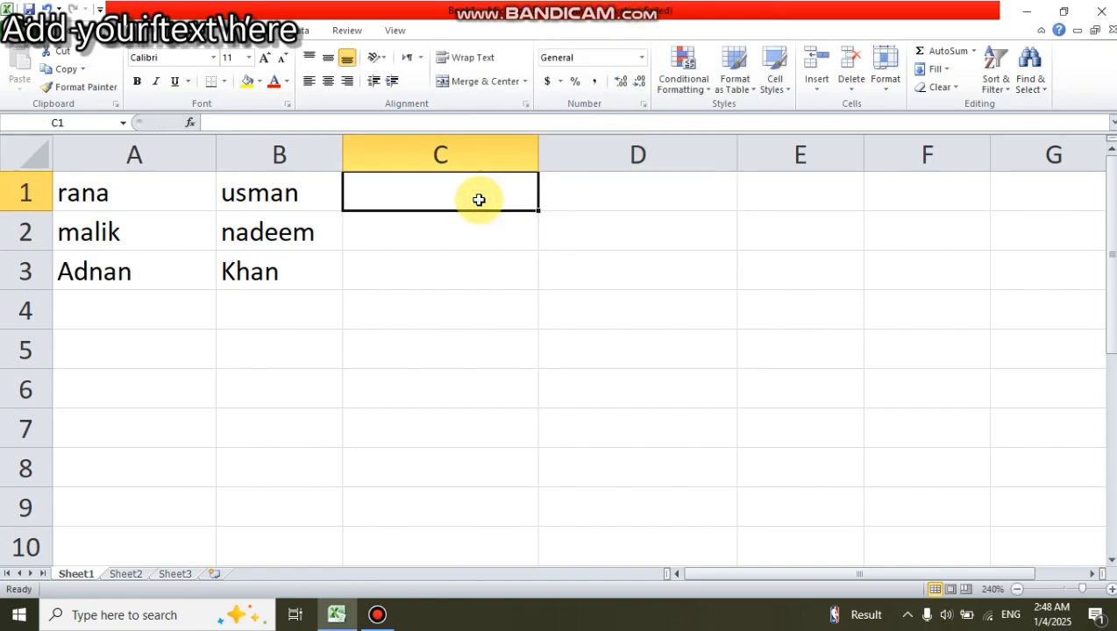
type("=c")
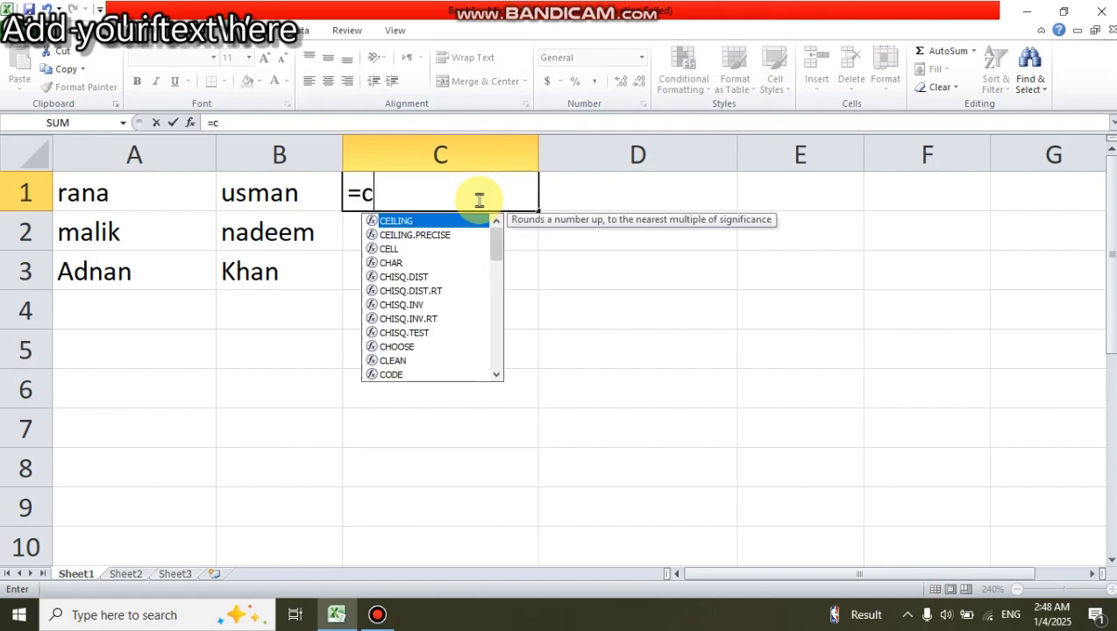
type("oncatenate")
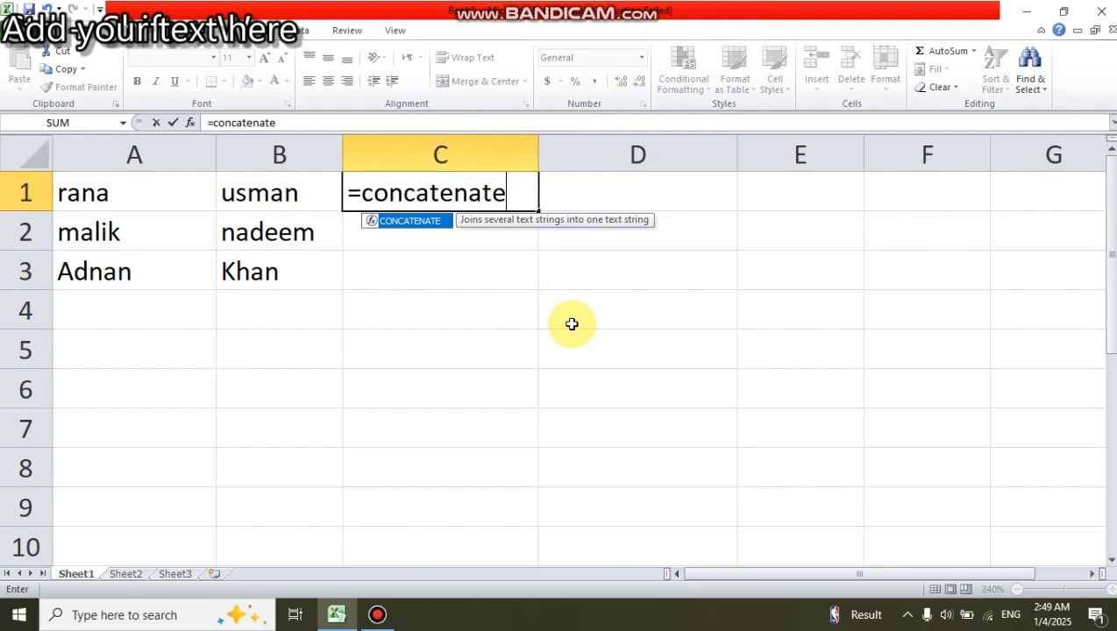
type("(")
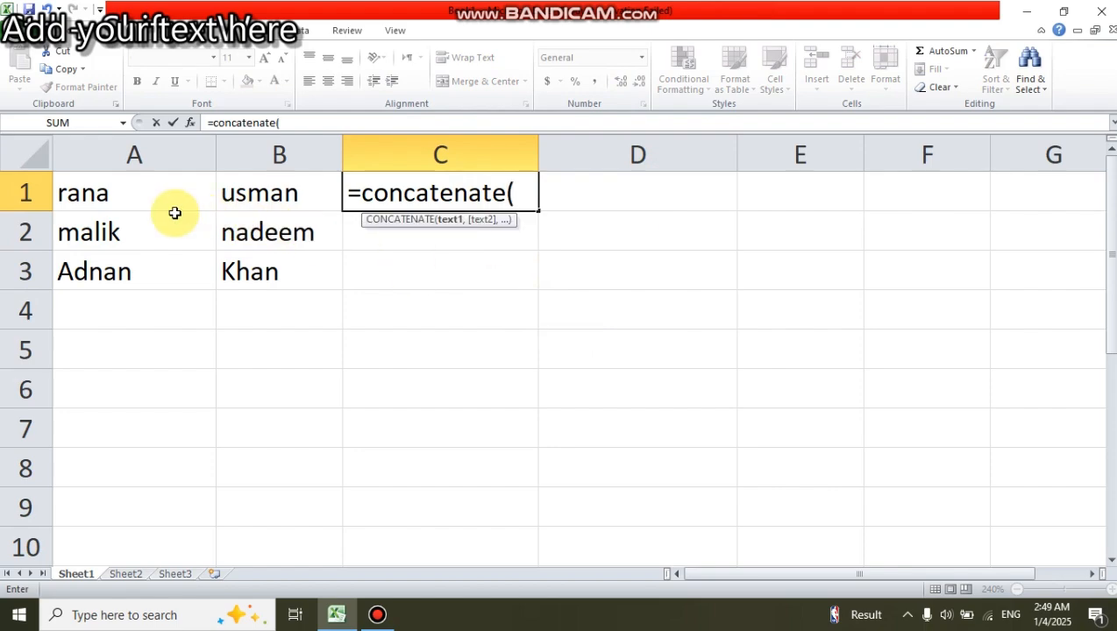
left_click(151, 202)
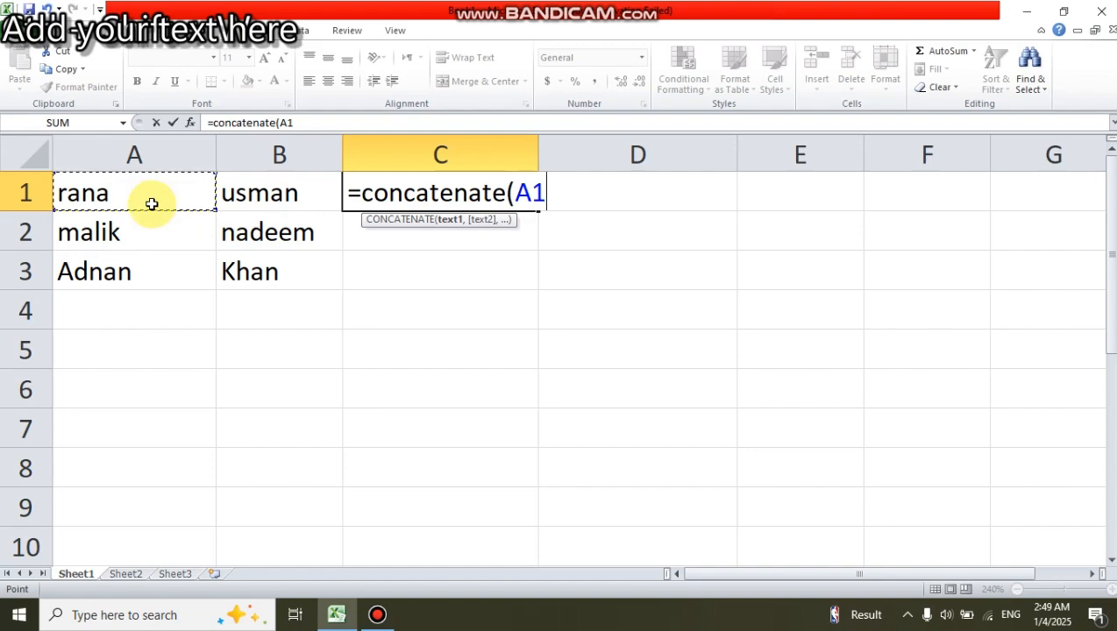
type(",")
left_click(281, 194)
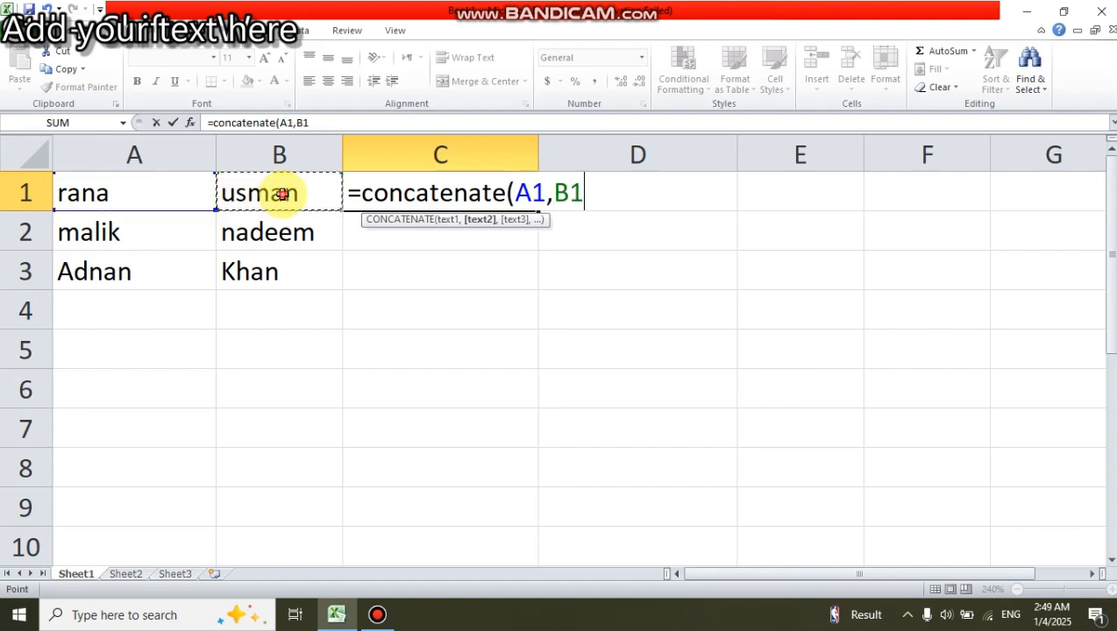
type(")")
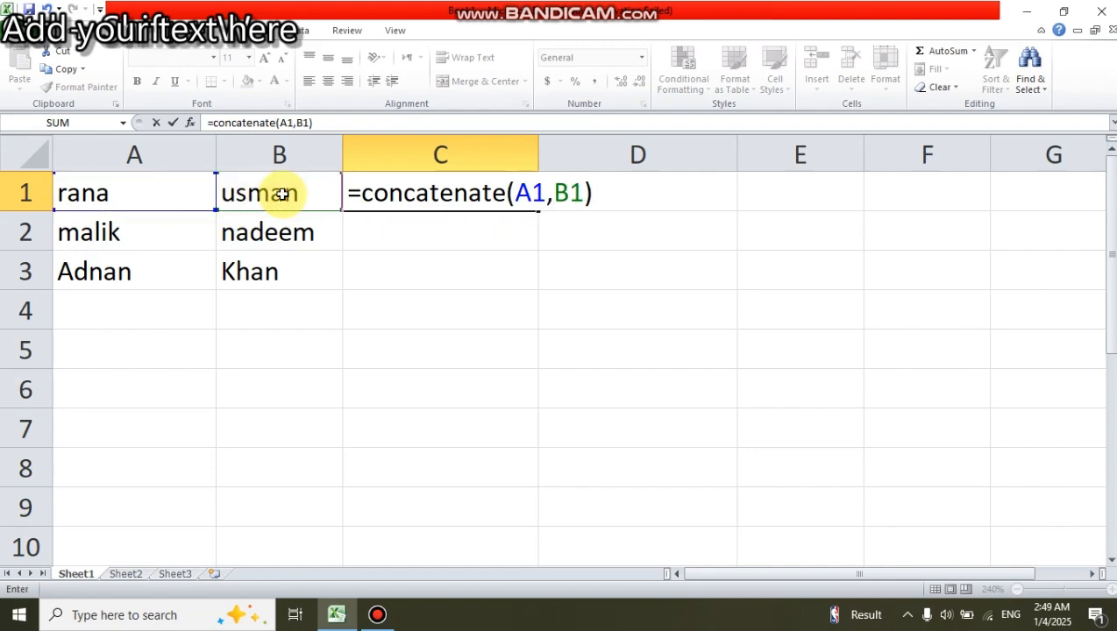
key("Return")
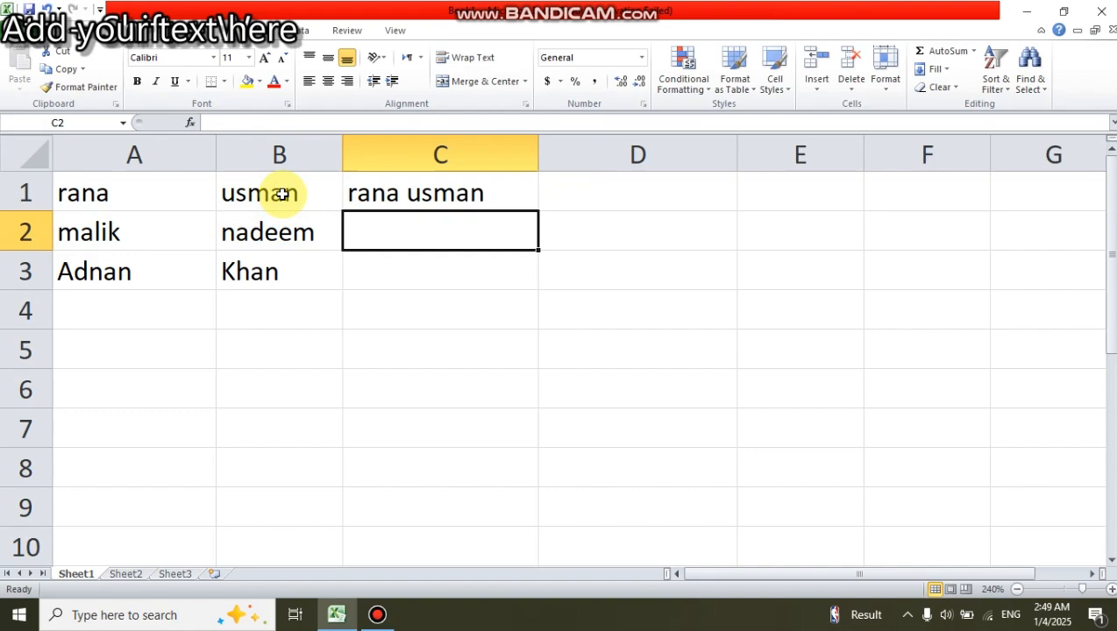
Enter the formula =concatenate(A1,"-",B1) in D1 to join the first row's names with a hyphen.
left_click(598, 194)
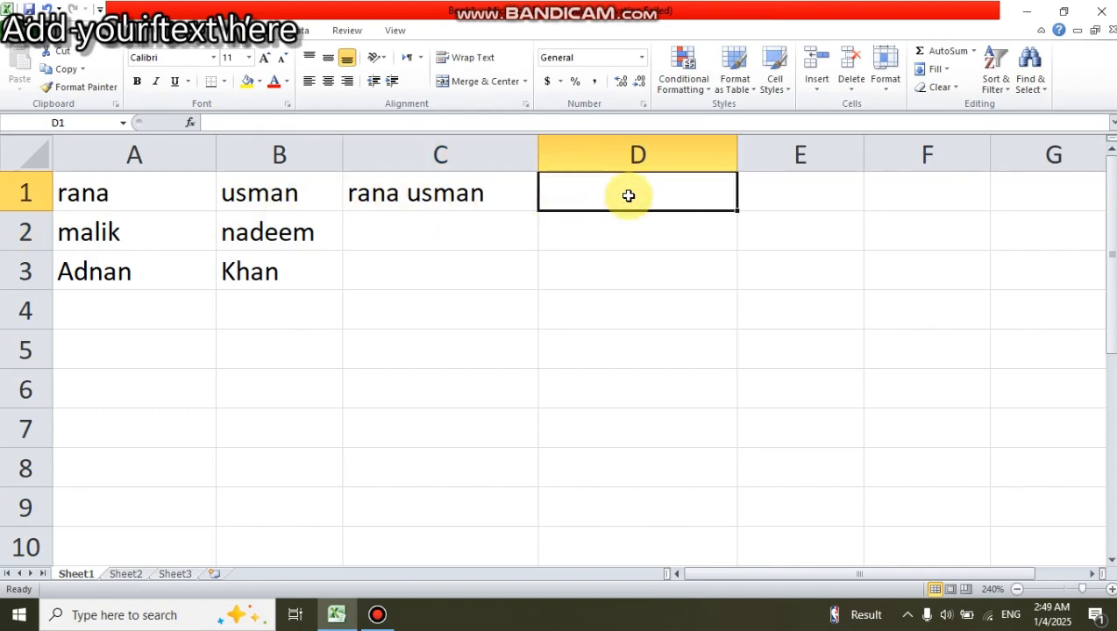
type("=con")
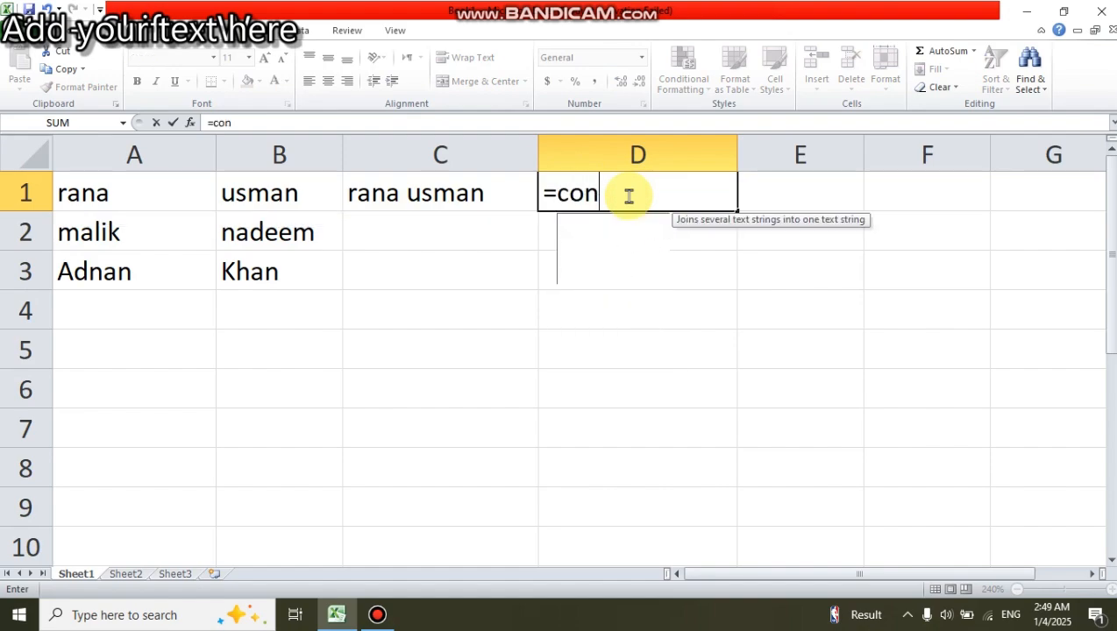
type("catenate")
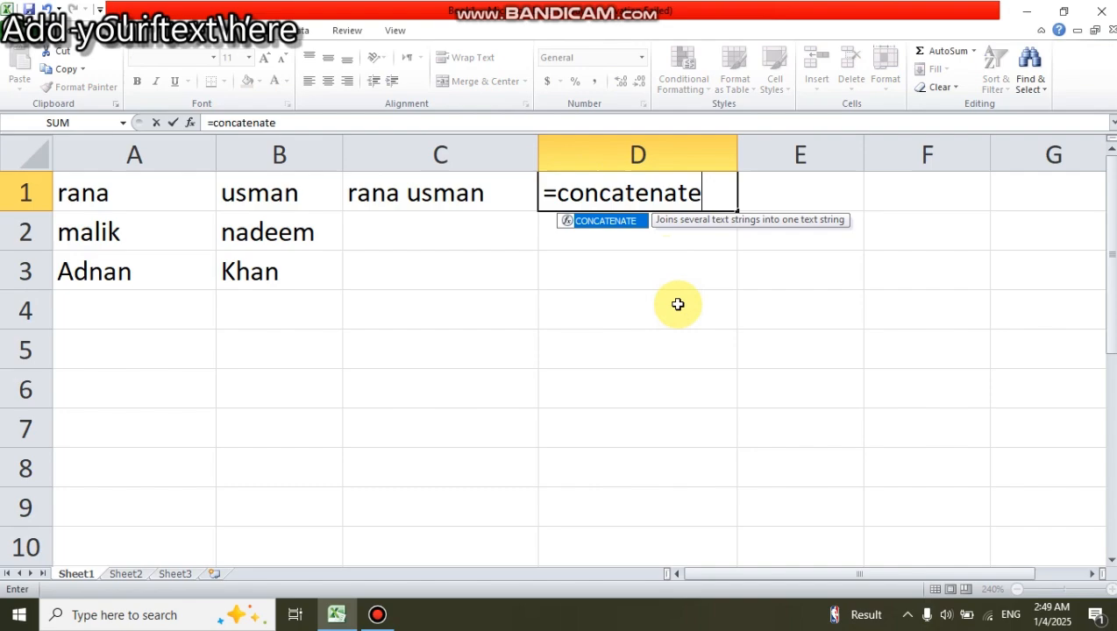
type("(")
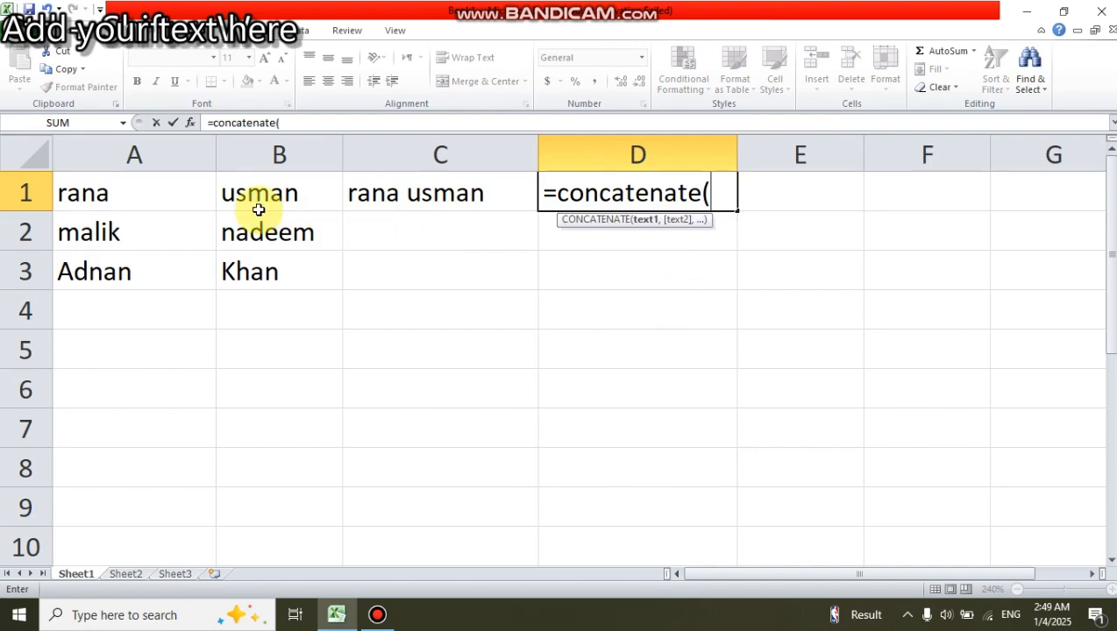
left_click(164, 189)
type(",")
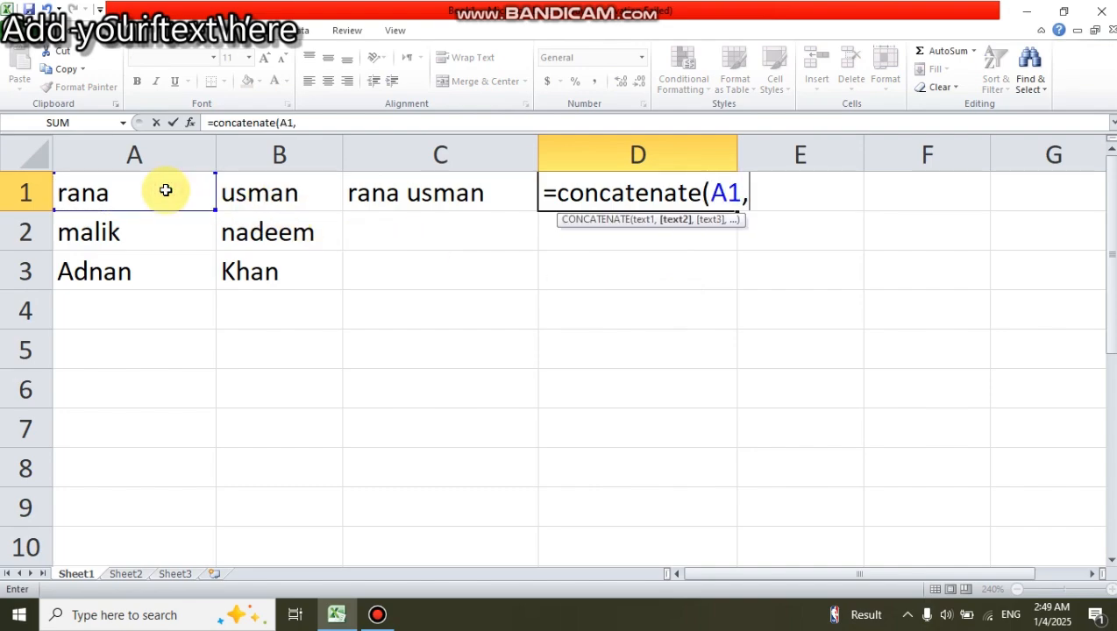
type("\"-\",")
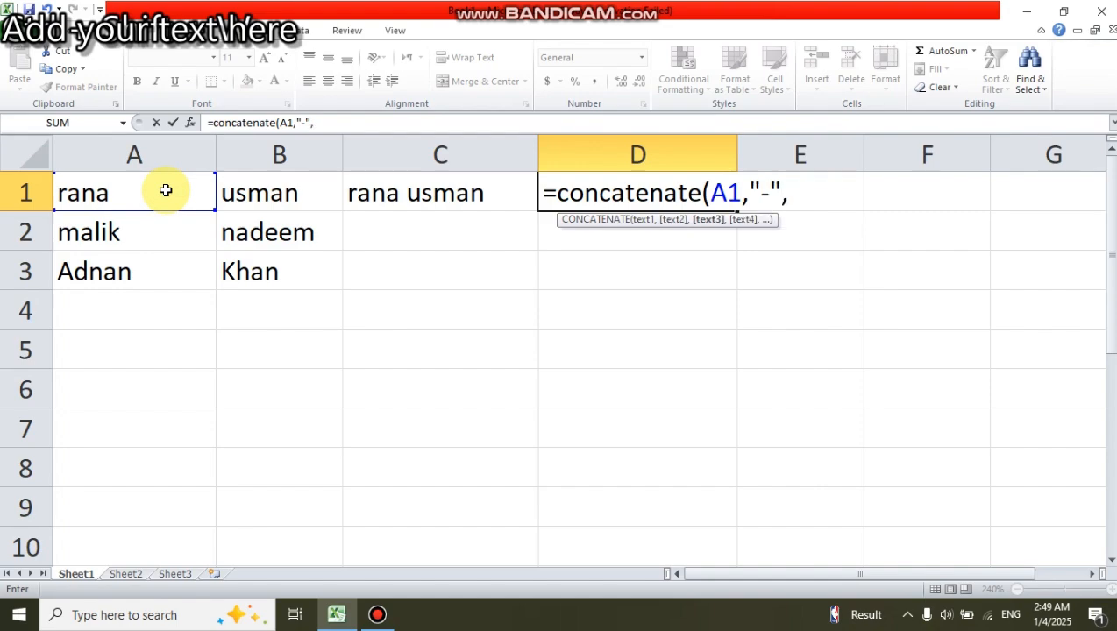
left_click(264, 191)
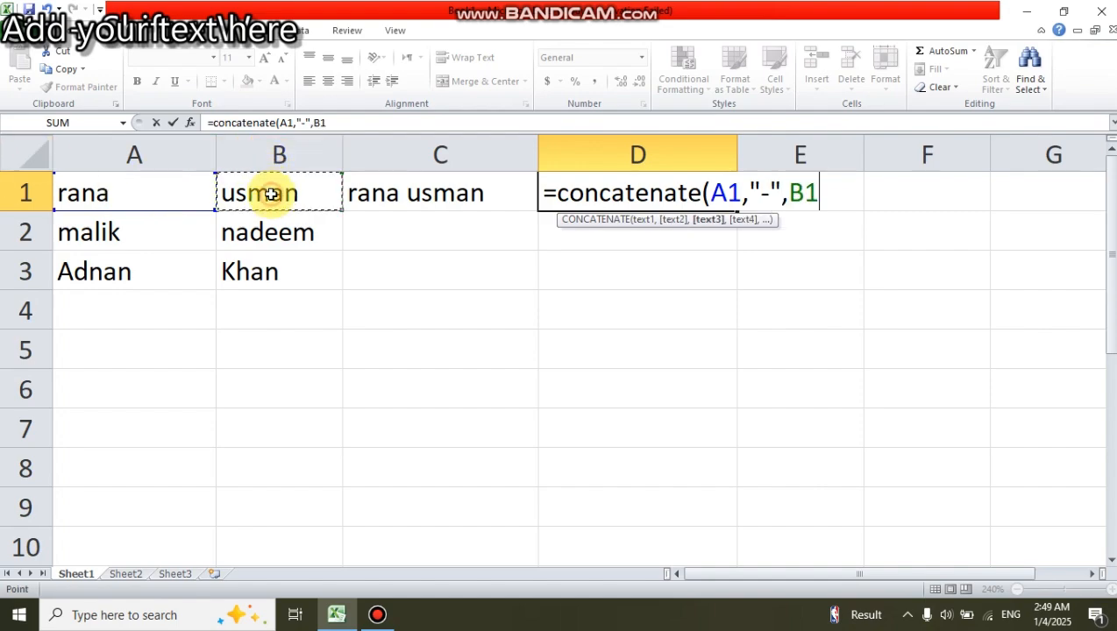
type(")")
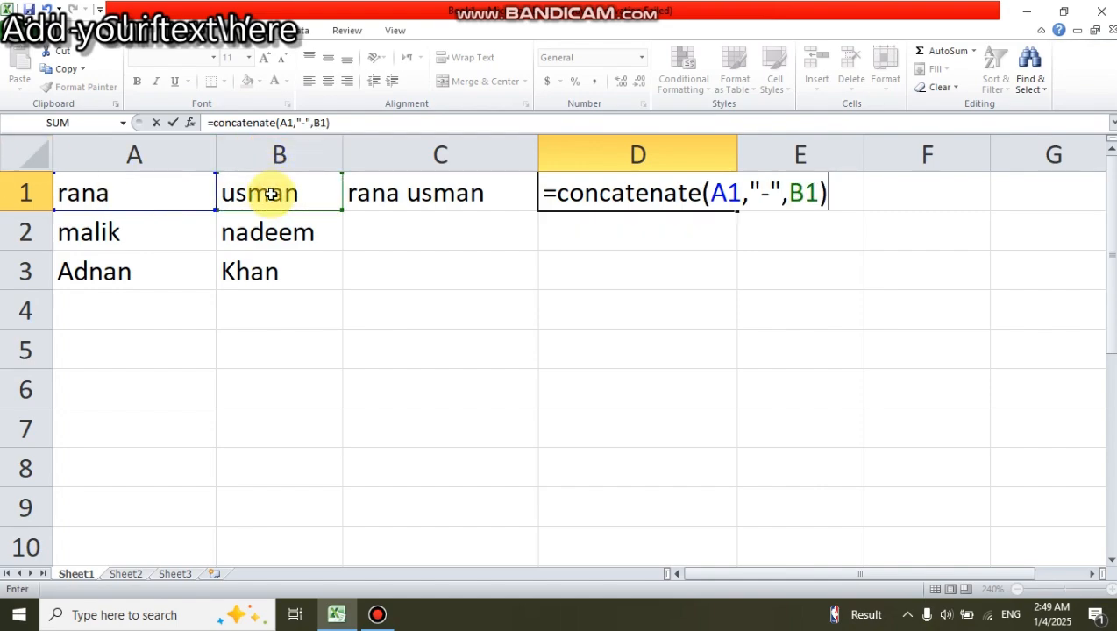
key("Return")
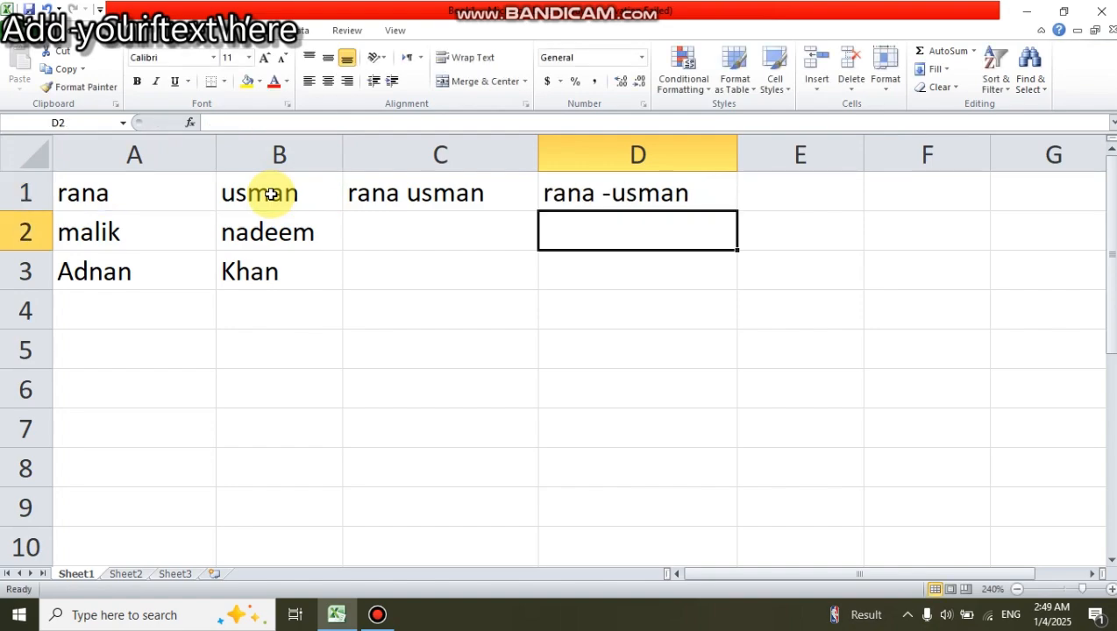
Fill D1's hyphen formula down to D3 and C1's CONCATENATE formula down to C3.
left_click(571, 190)
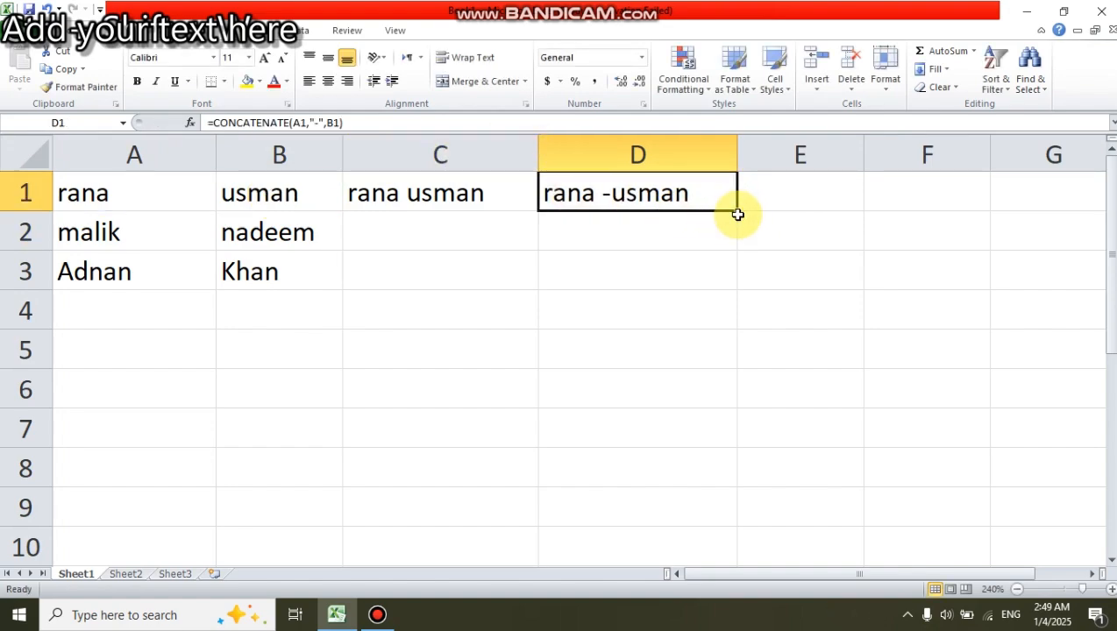
left_click_drag(739, 213, 720, 289)
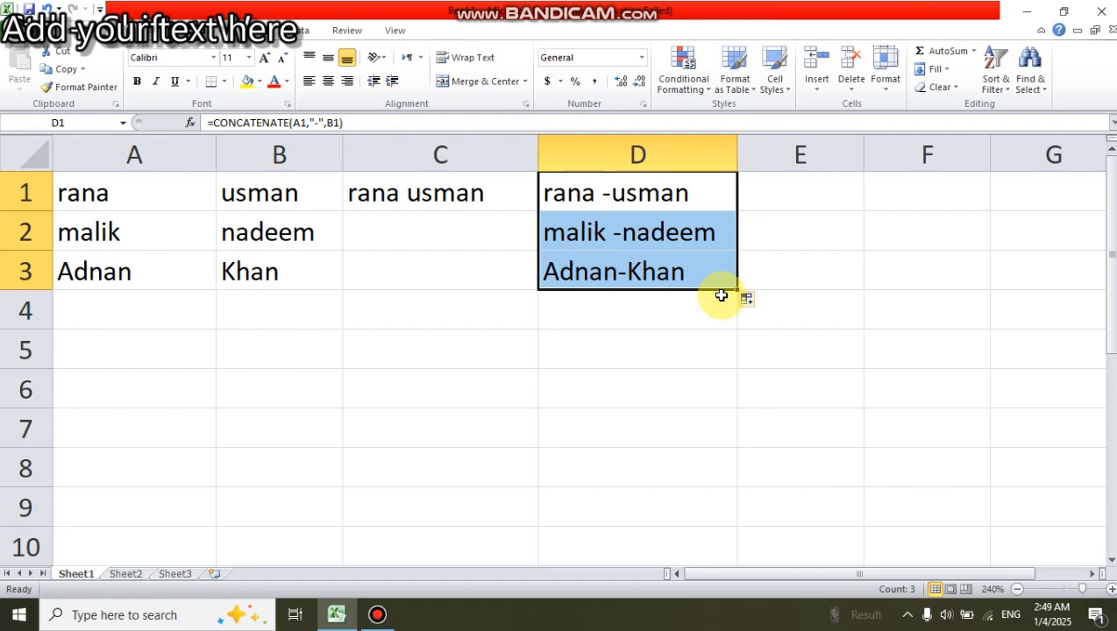
left_click(503, 193)
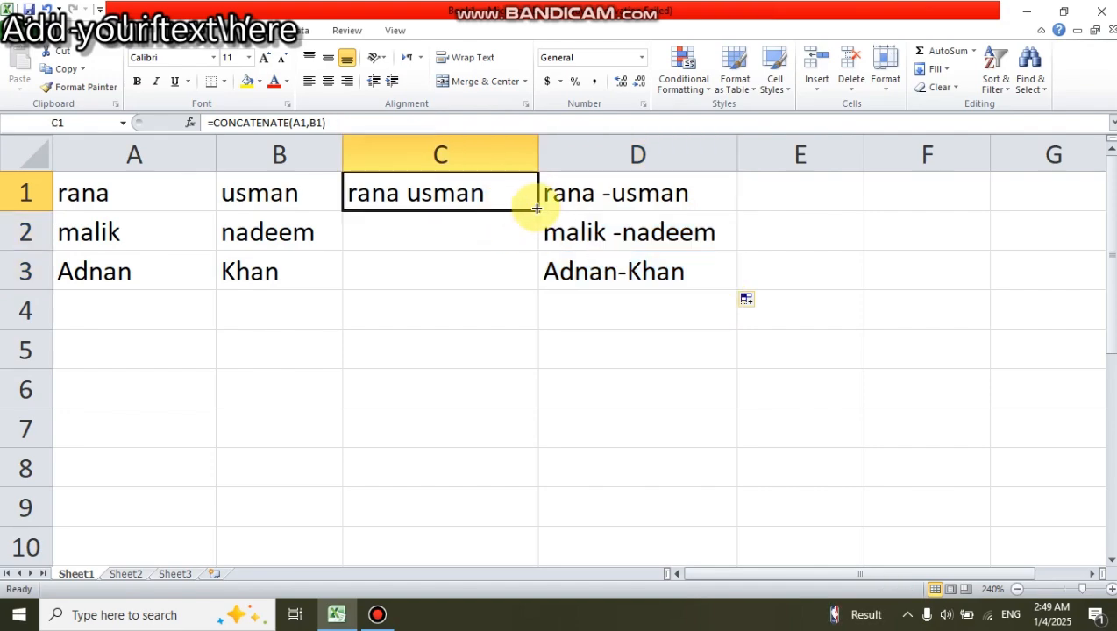
left_click_drag(537, 209, 526, 282)
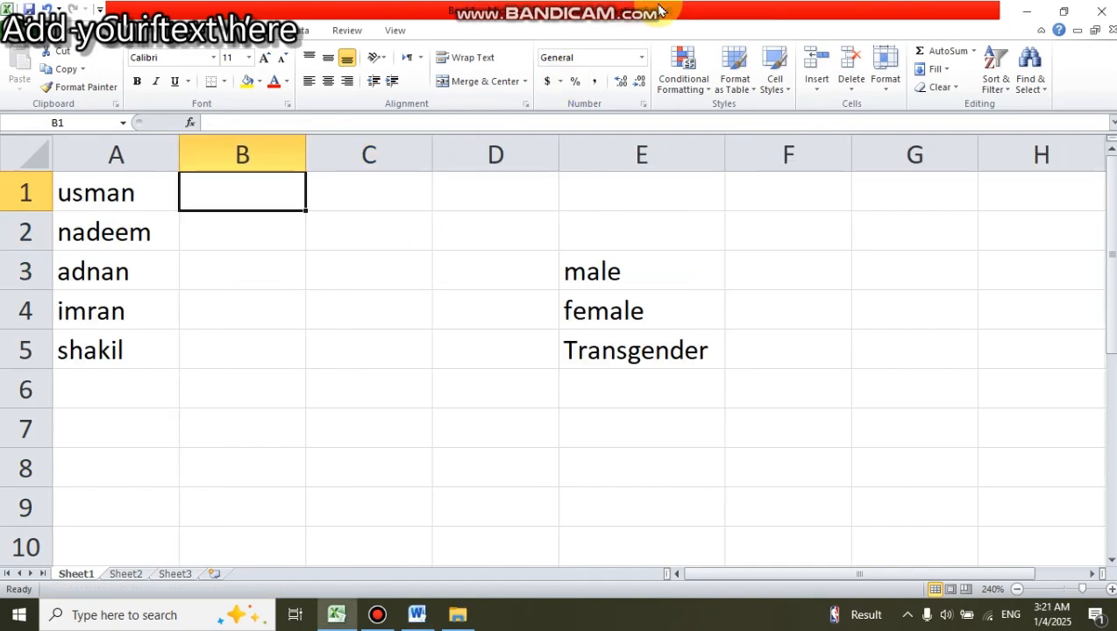
Add List data validation to B1 with source =$E$3:$E$5 and fill it down to B5.
mouse_move(640, 2)
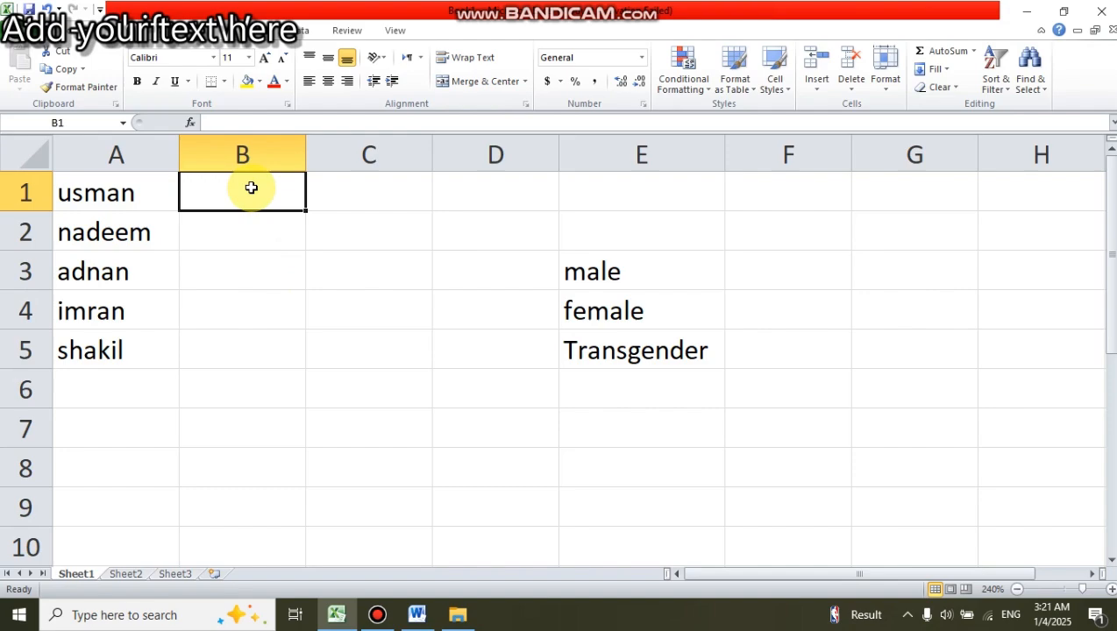
left_click(298, 31)
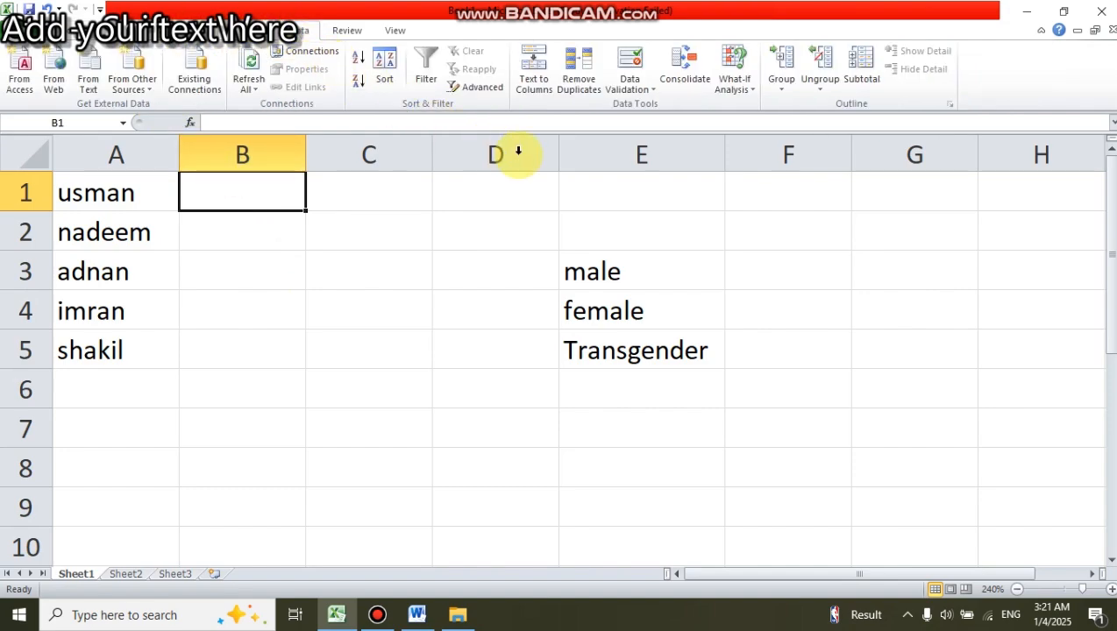
left_click(631, 58)
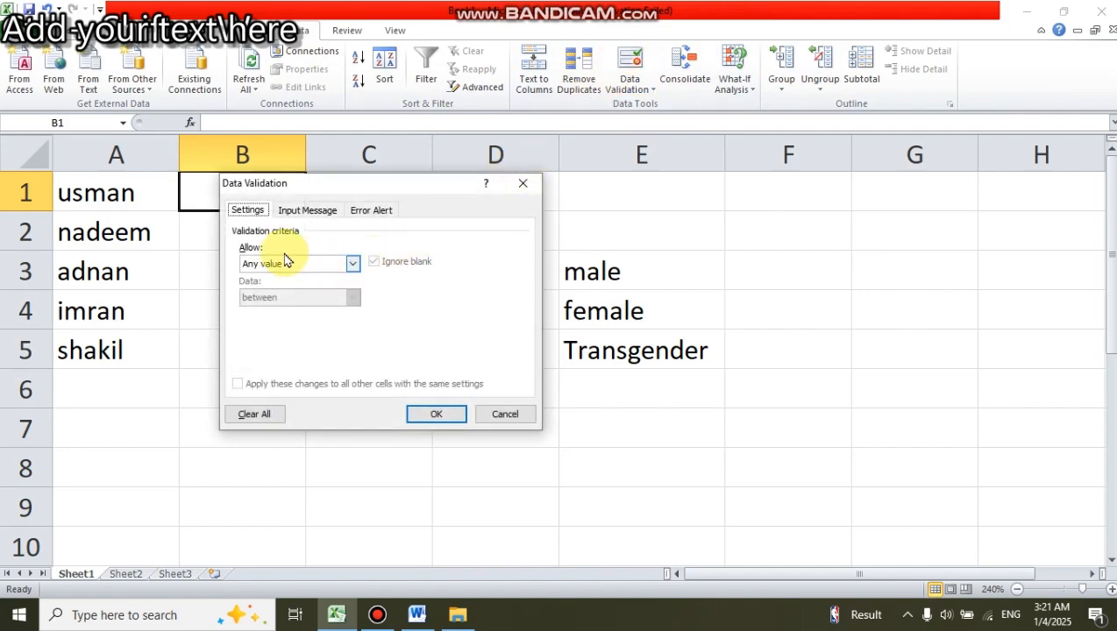
left_click(353, 264)
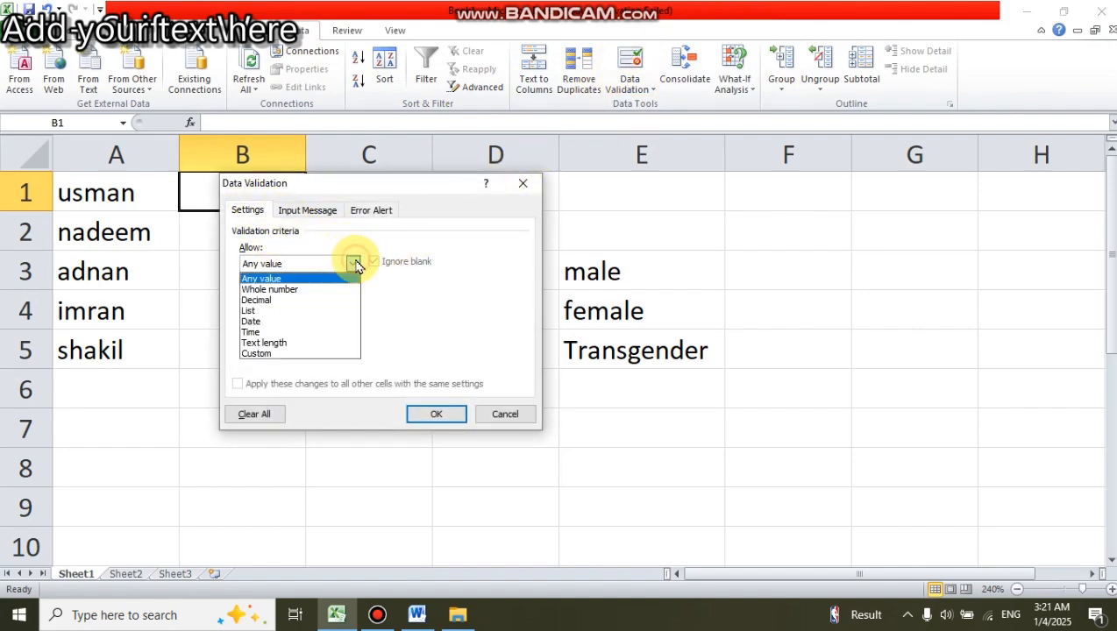
left_click(285, 311)
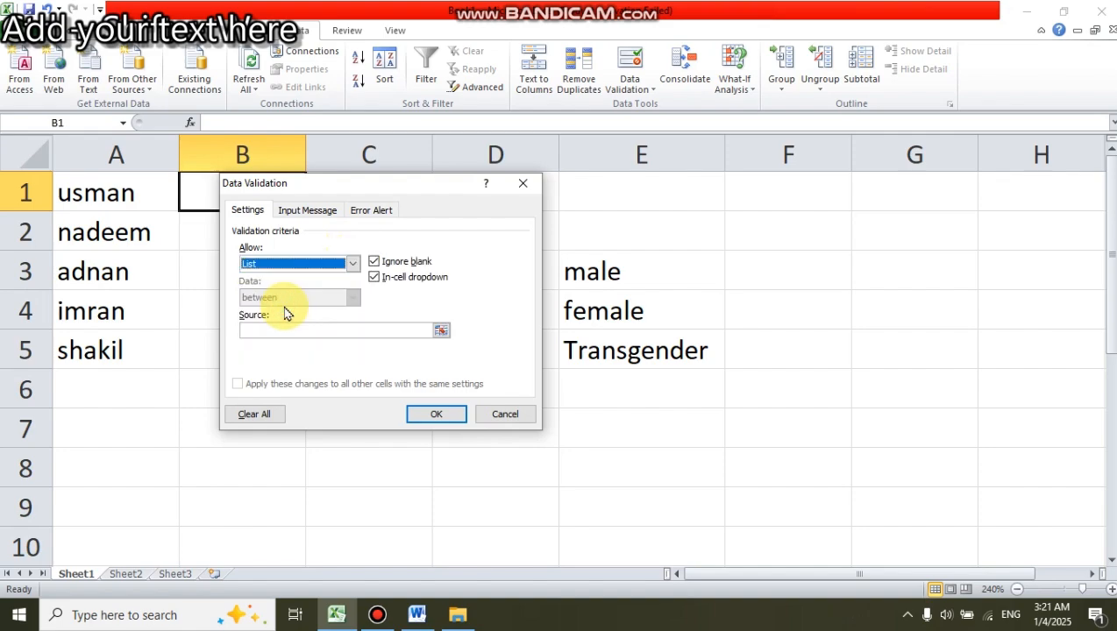
left_click(292, 329)
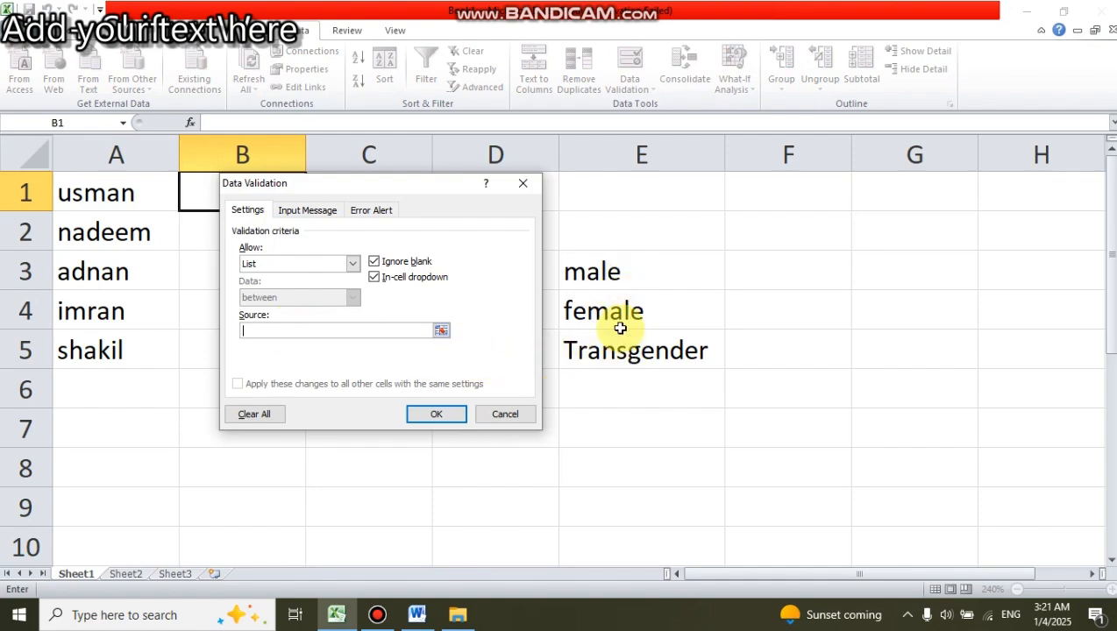
left_click(598, 267)
left_click_drag(597, 267, 619, 351)
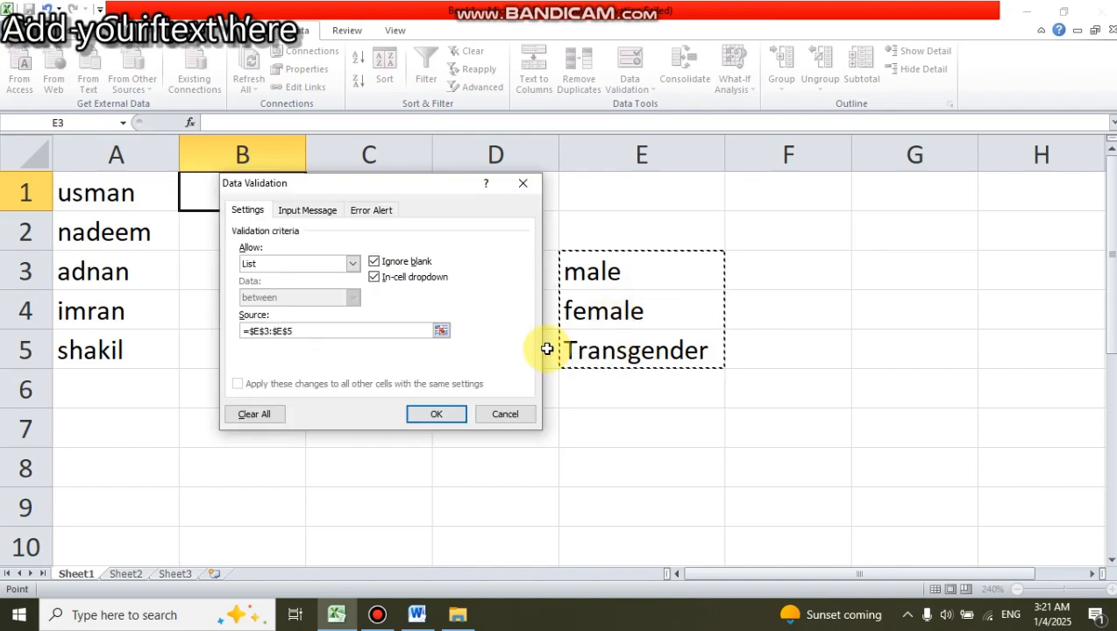
left_click(435, 415)
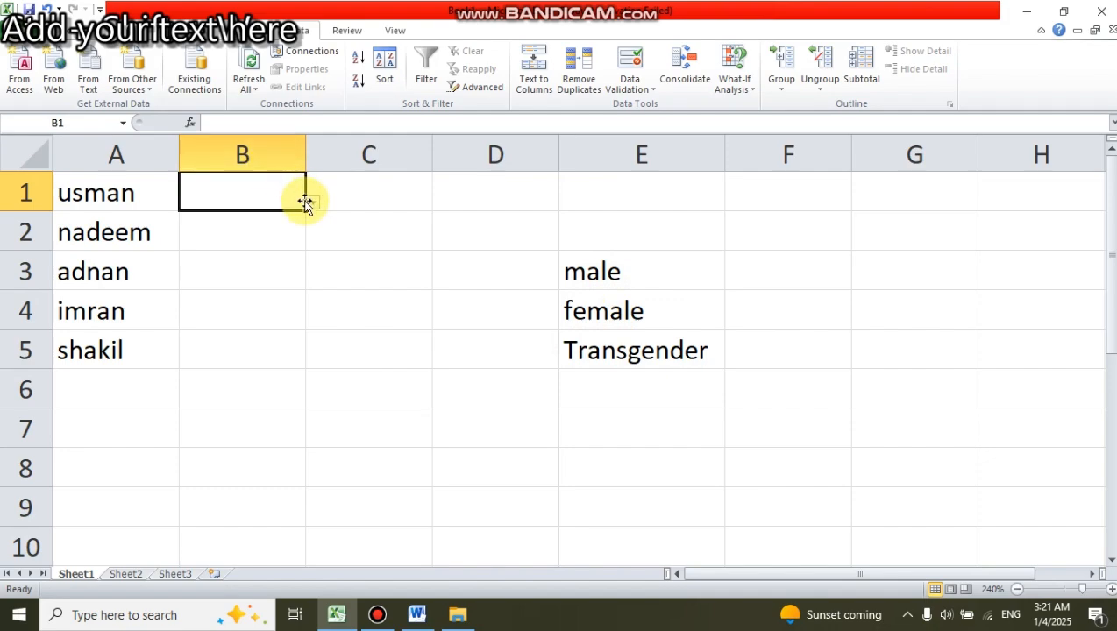
left_click_drag(300, 228, 284, 351)
Choose male from the in-cell dropdown lists of B1 and B2.
left_click(267, 203)
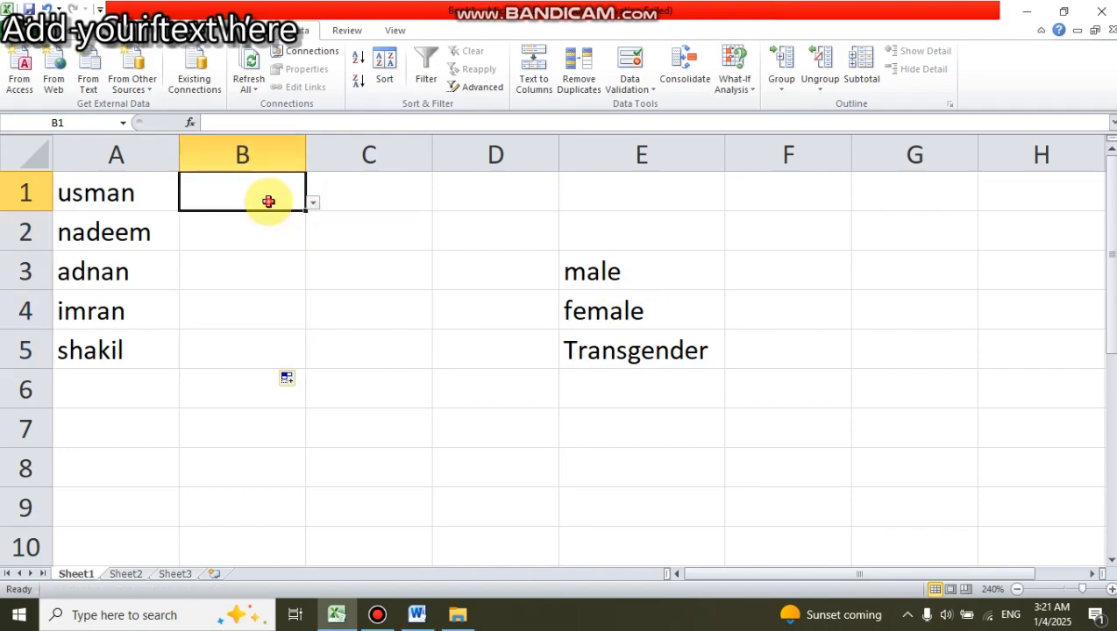
left_click(312, 207)
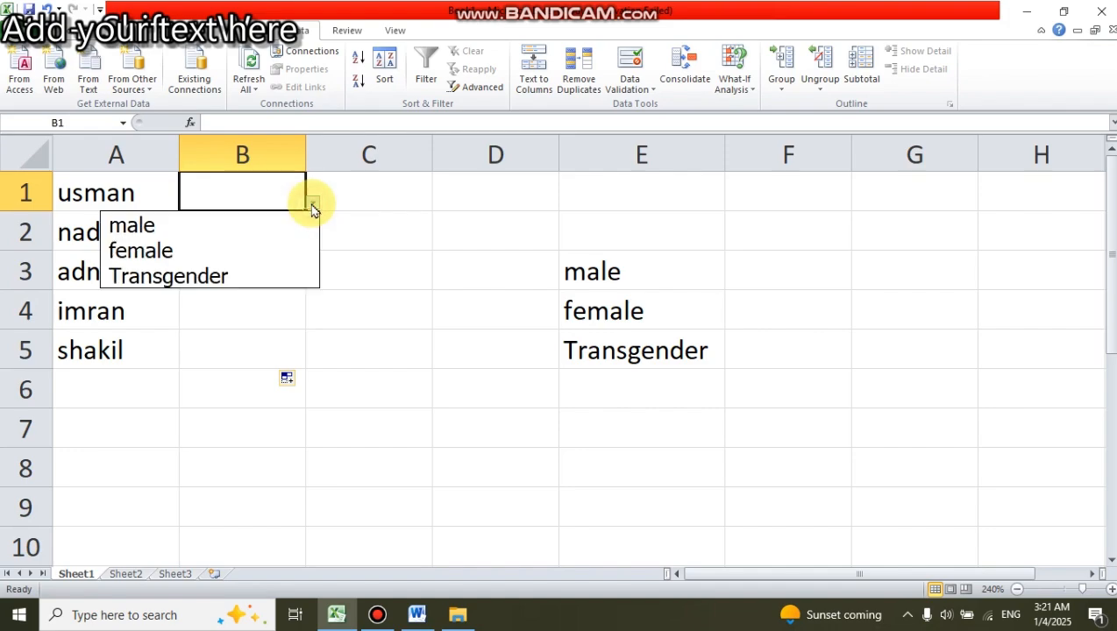
left_click(264, 226)
left_click(264, 226)
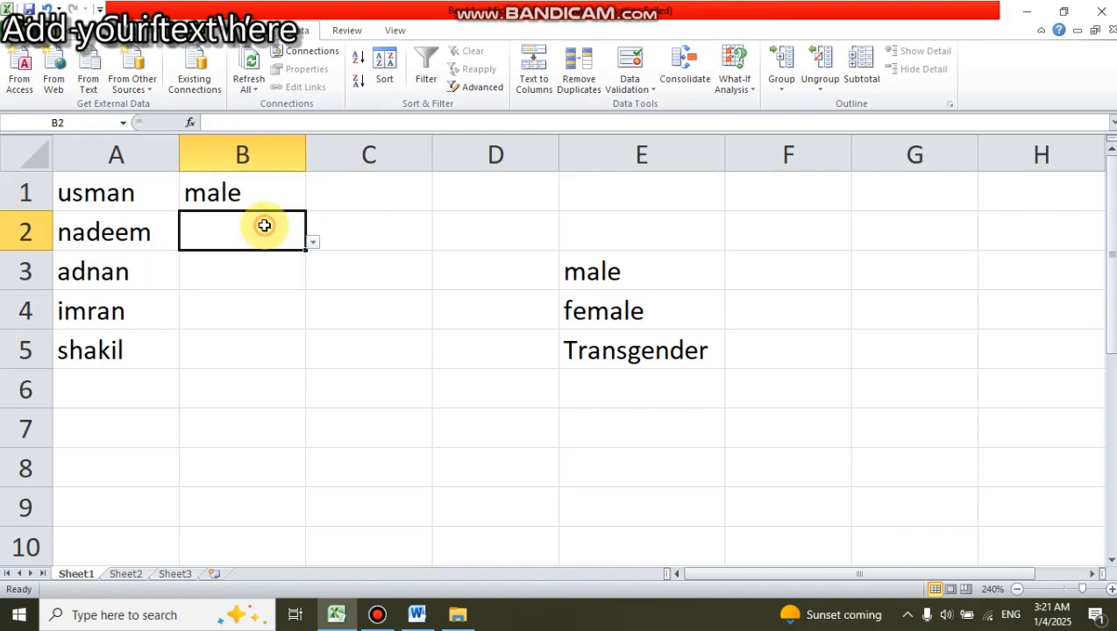
left_click(313, 242)
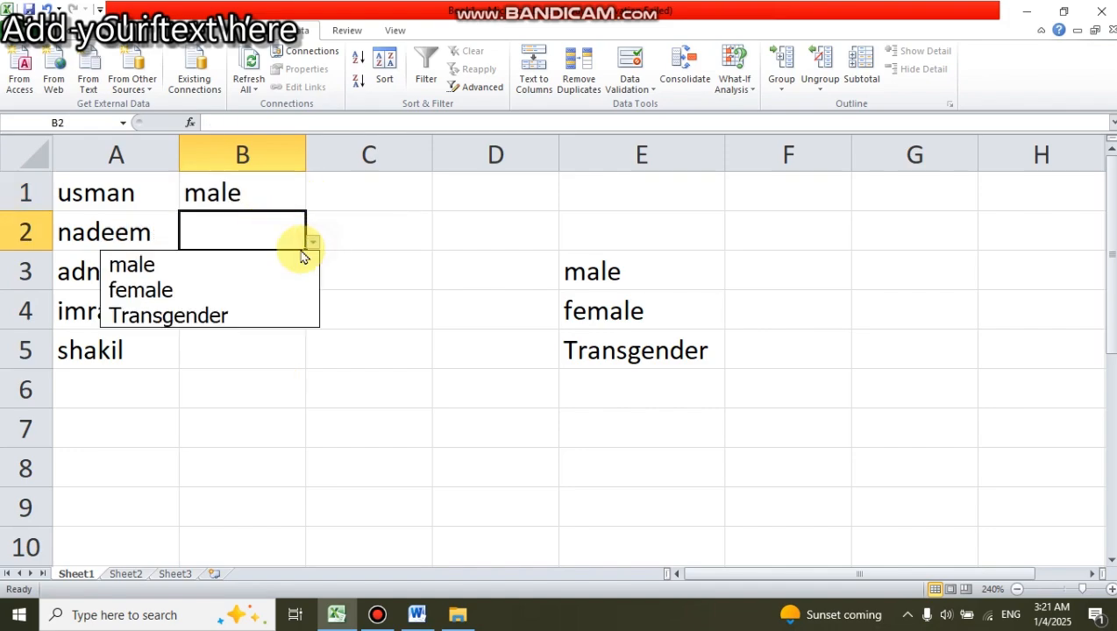
left_click(249, 266)
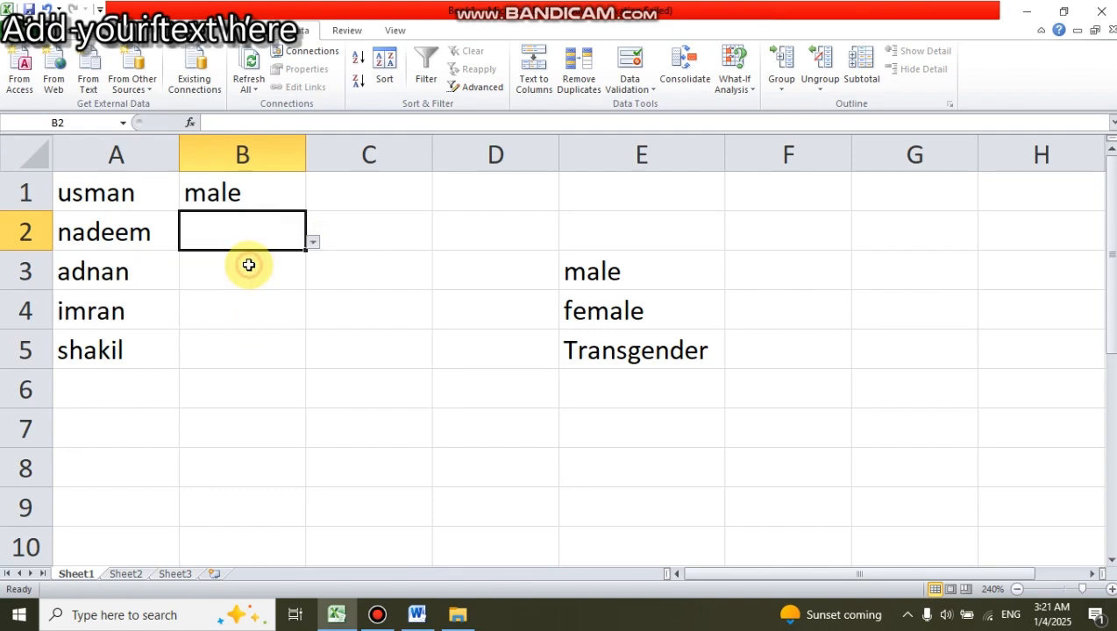
Choose female from B3's dropdown list, and change the choice to male.
left_click(249, 267)
left_click(313, 283)
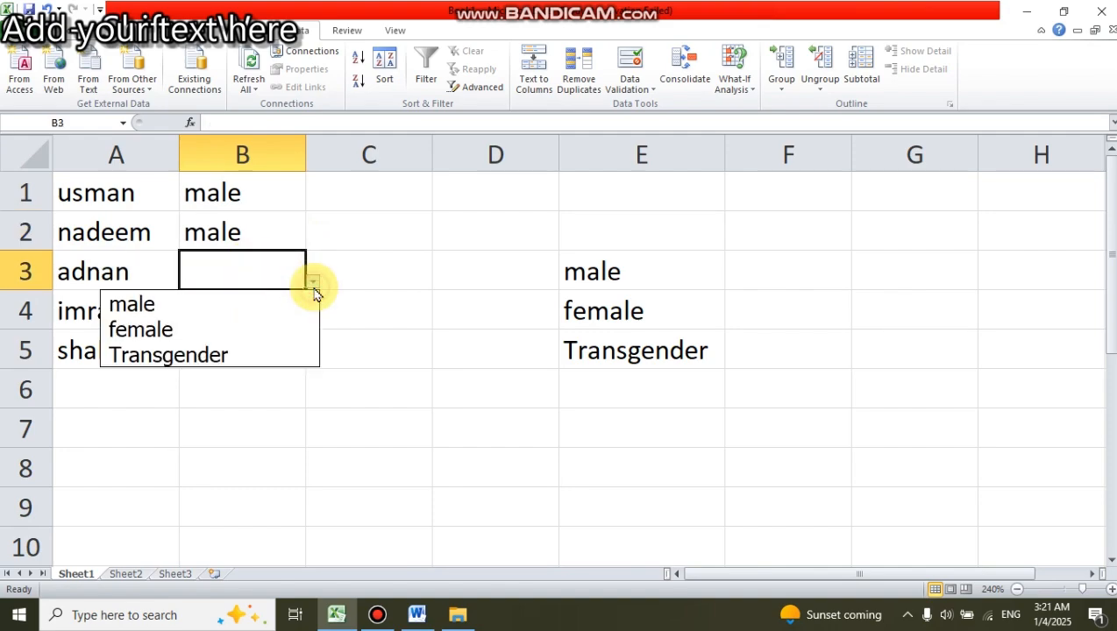
left_click(267, 339)
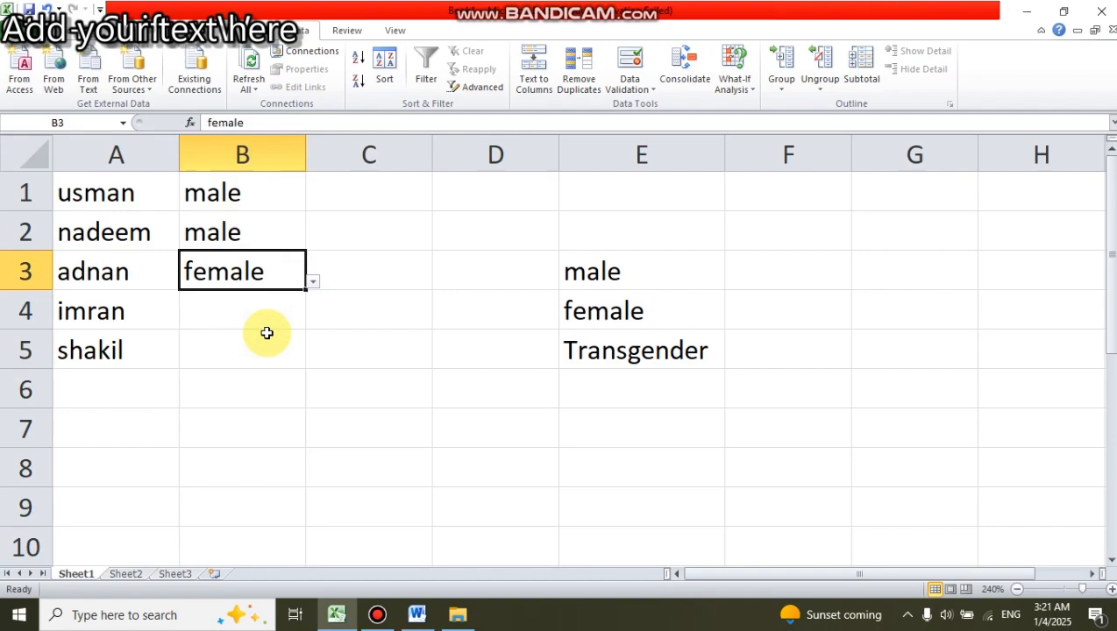
left_click(313, 285)
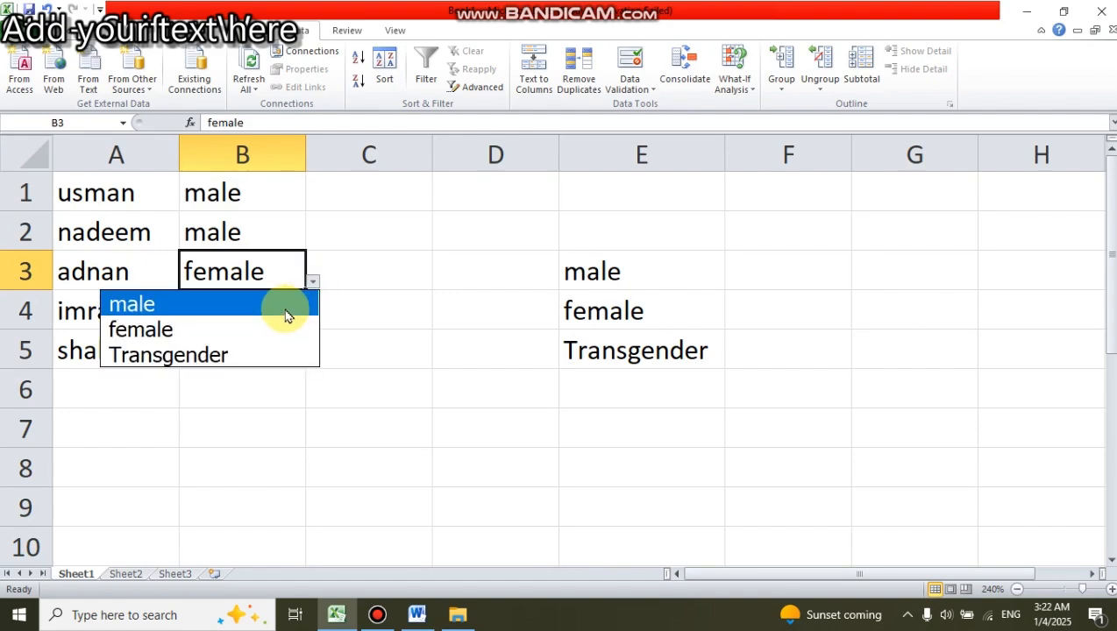
left_click(285, 307)
left_click(284, 309)
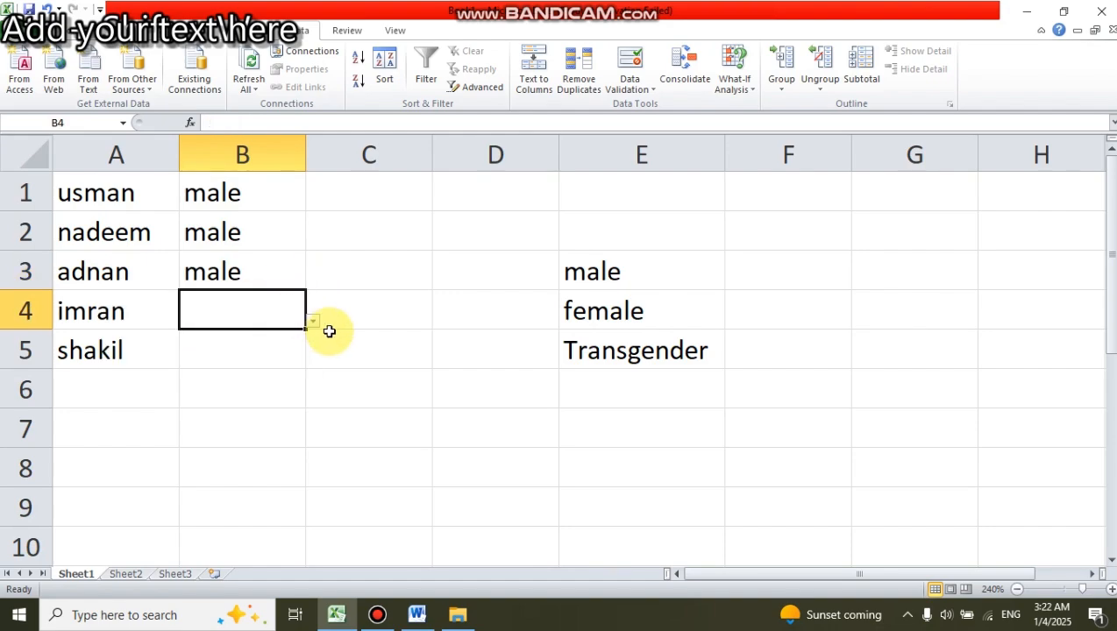
mouse_move(599, 4)
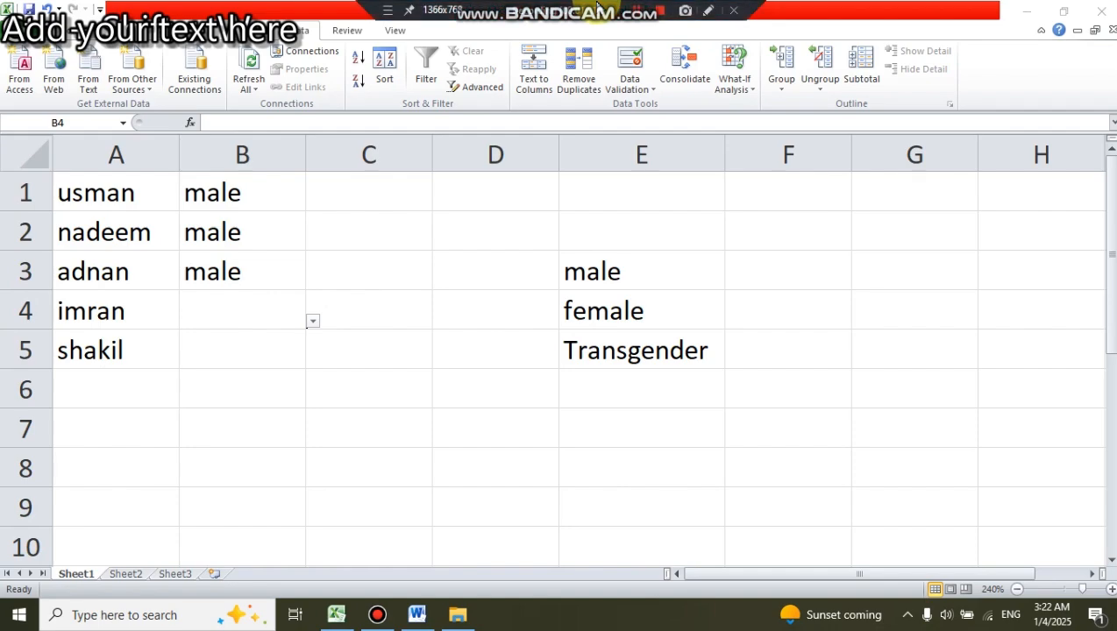
left_click(656, 11)
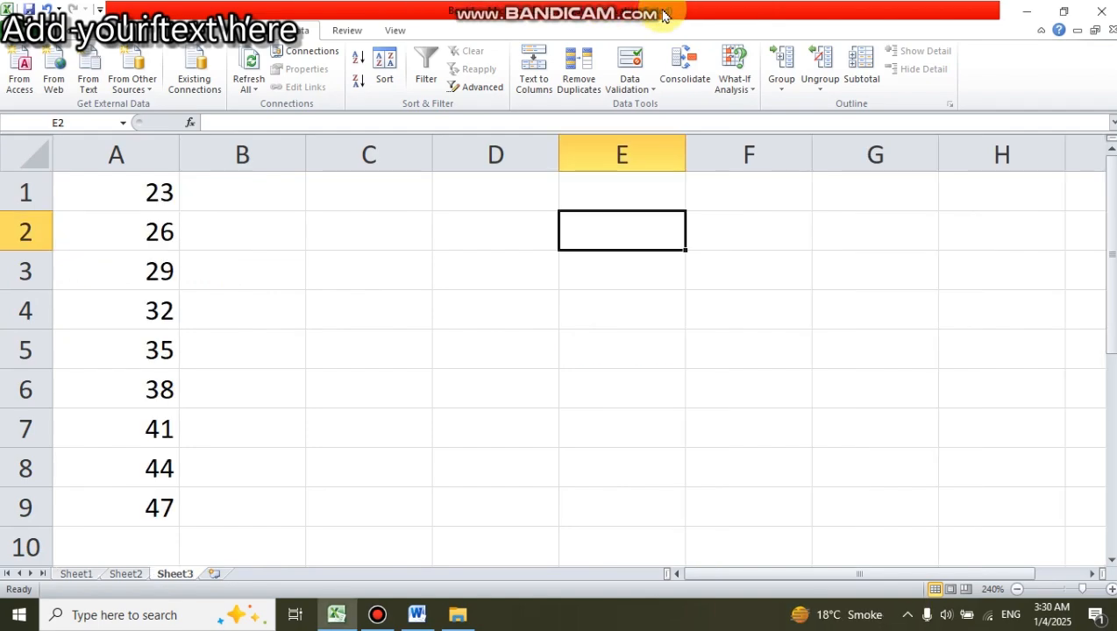
Enter the formula =DOLLAR(A1) in cell B1 to show the first number as currency.
left_click(122, 196)
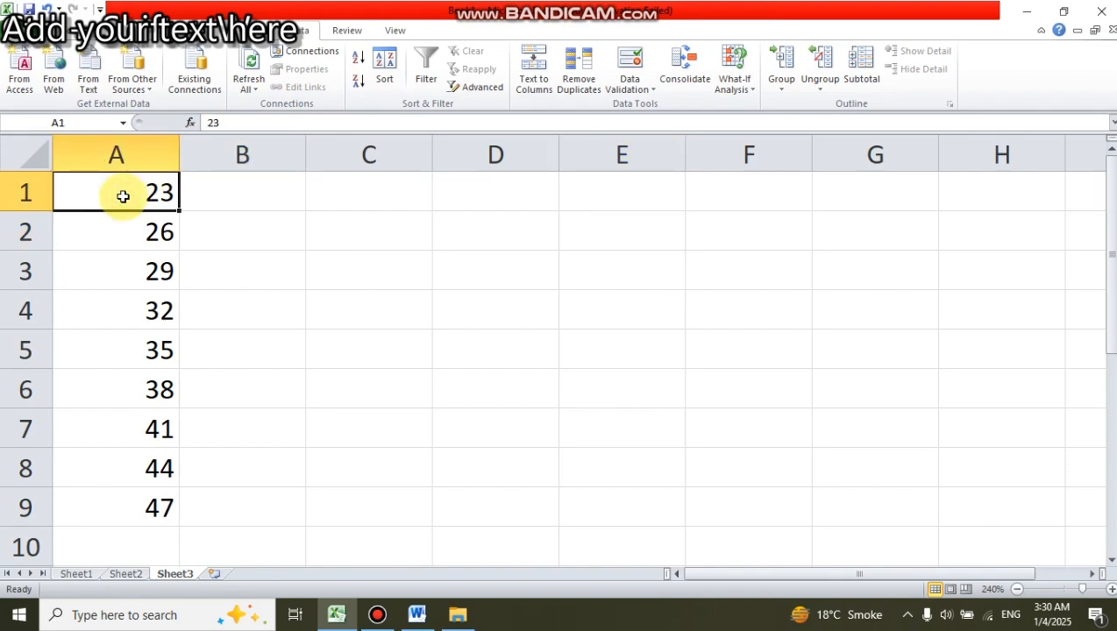
left_click(208, 197)
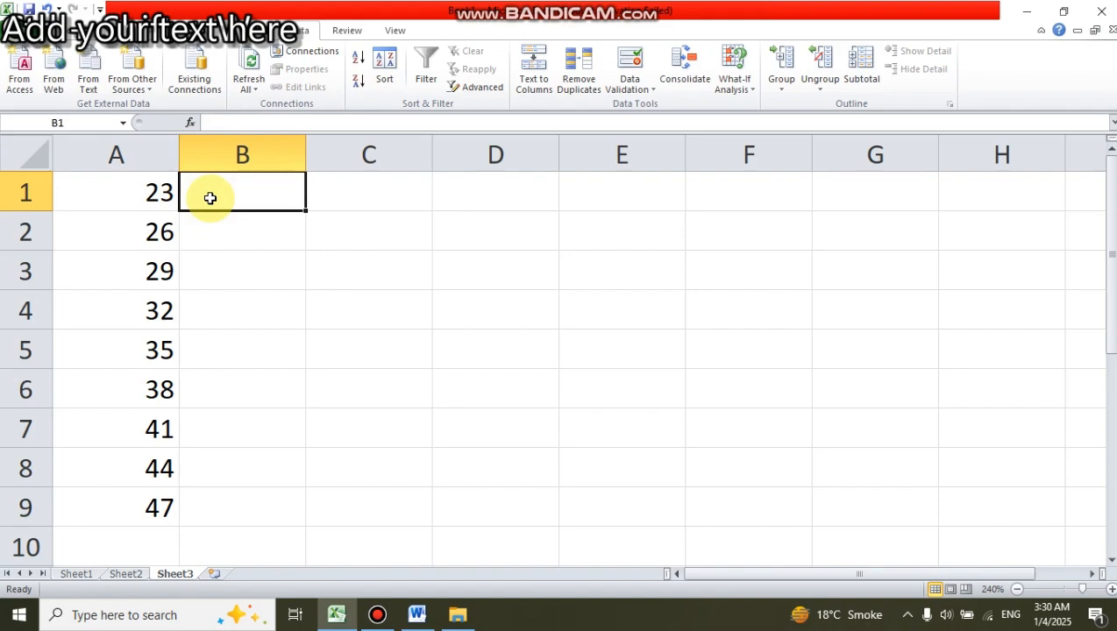
type("=")
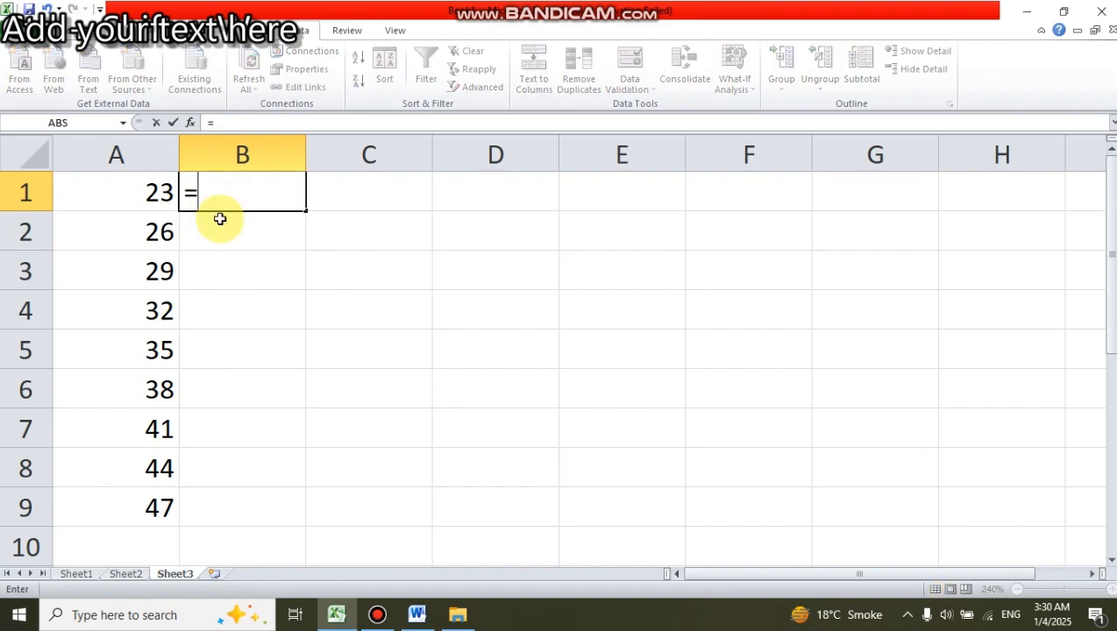
type("dollar")
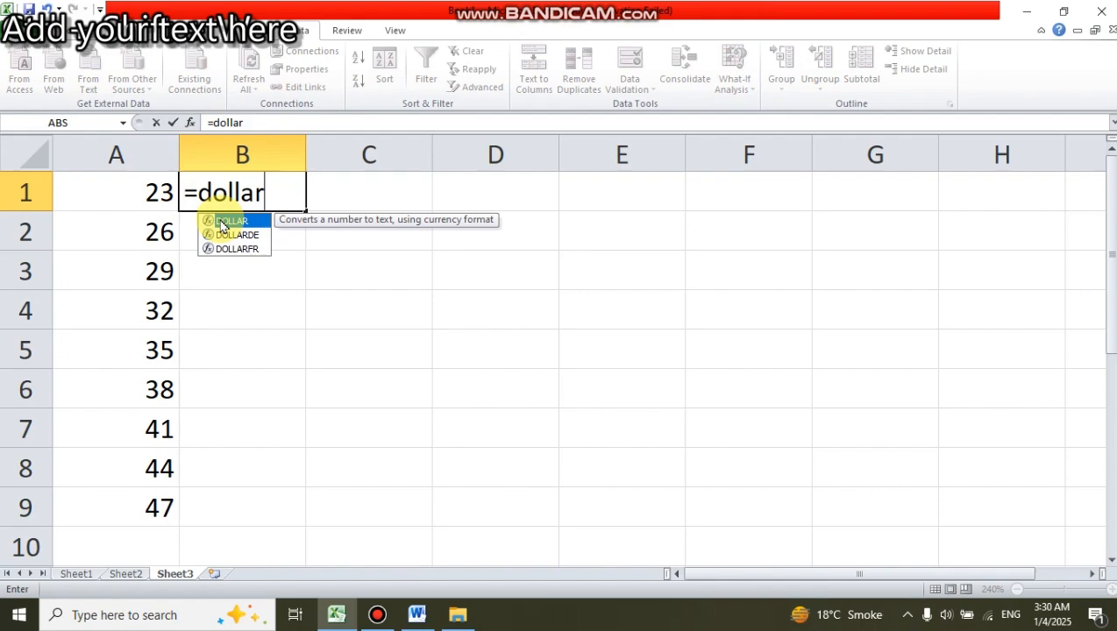
type("(")
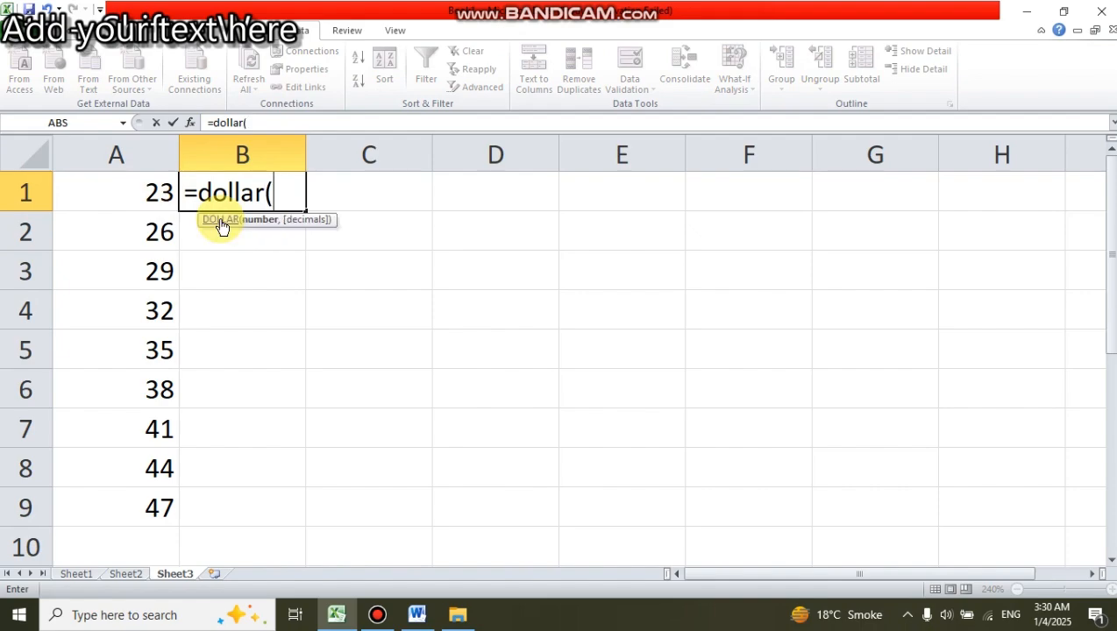
left_click(157, 193)
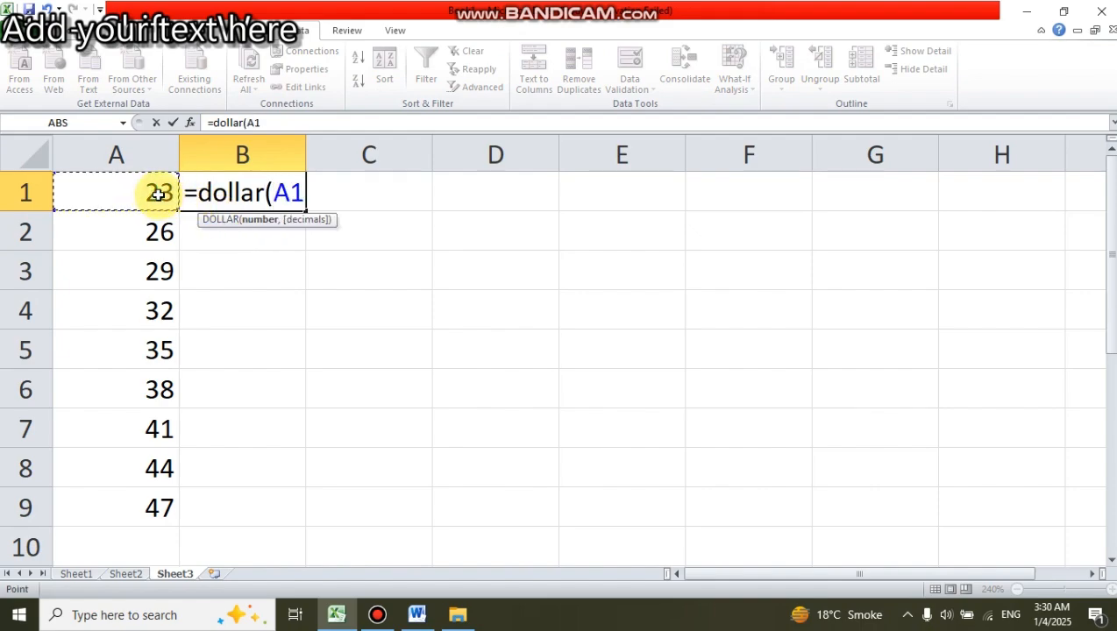
type(")")
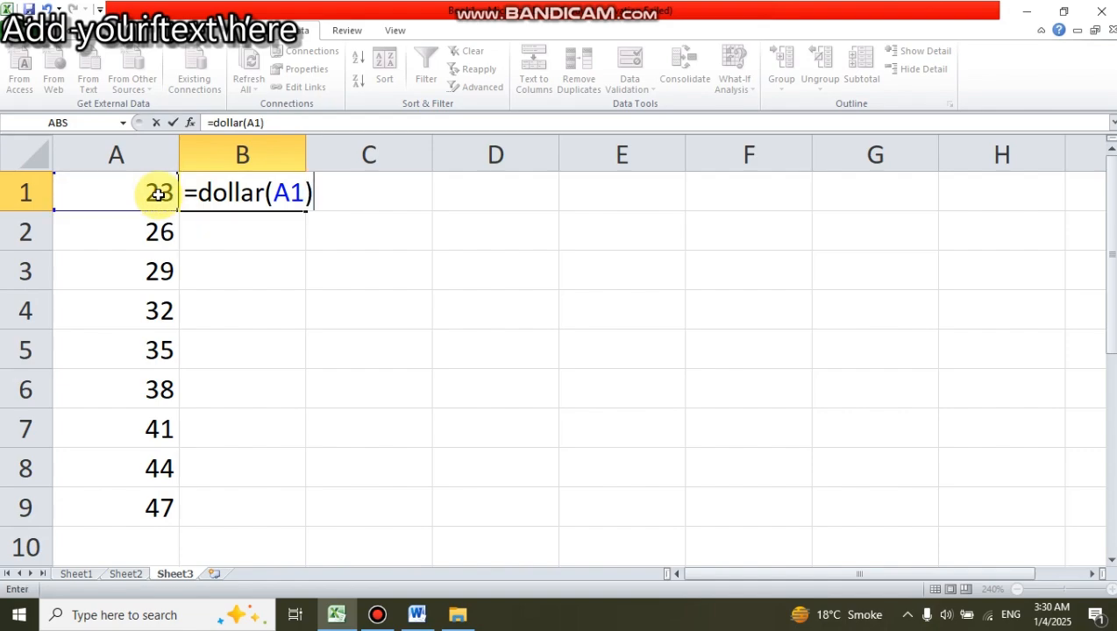
key("Return")
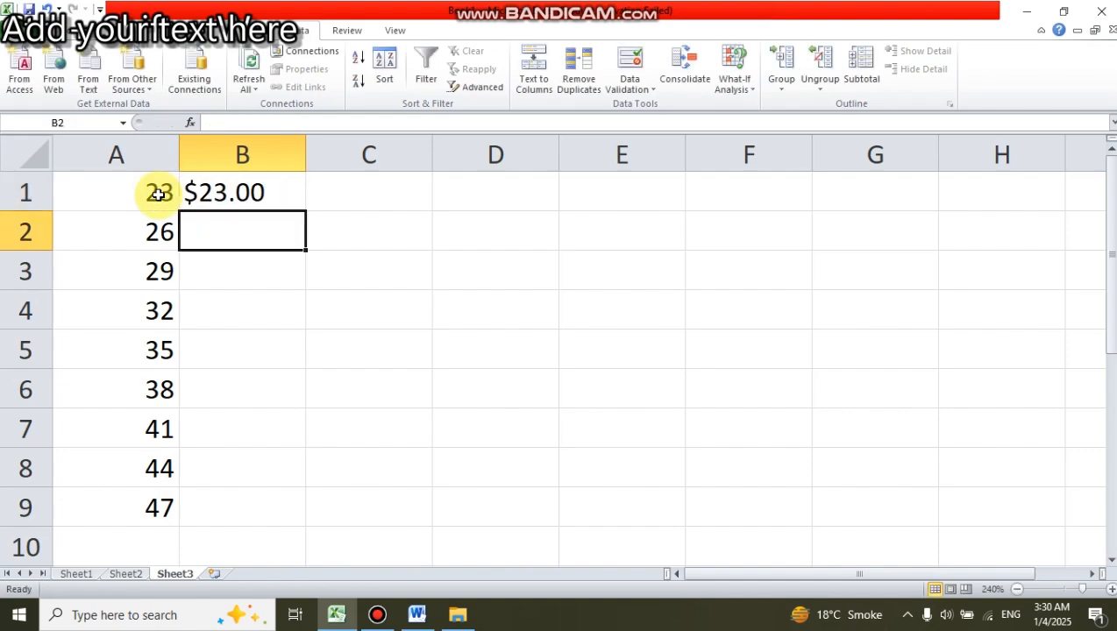
Add a decimals argument of 0 to the DOLLAR formula in B1, making it =DOLLAR(A1,0).
left_click(270, 197)
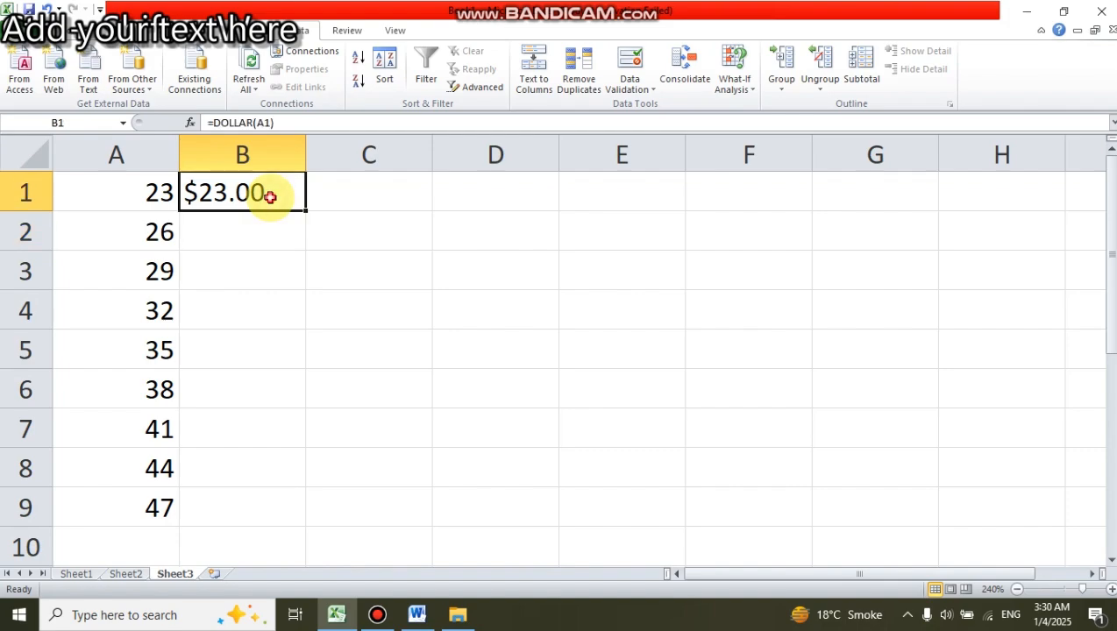
double_click(270, 197)
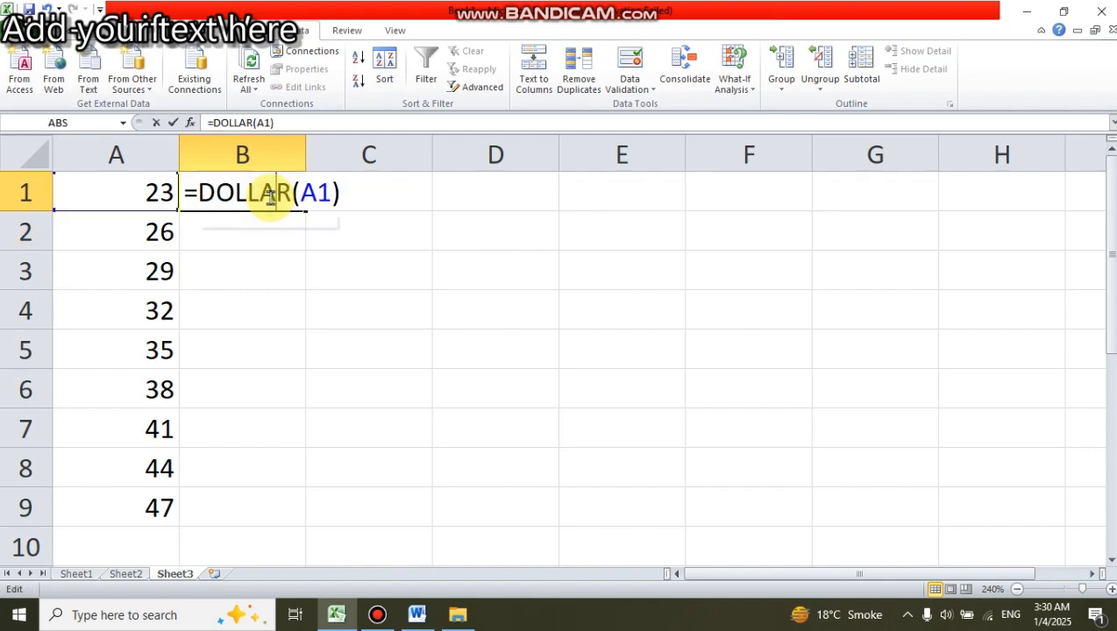
left_click(328, 194)
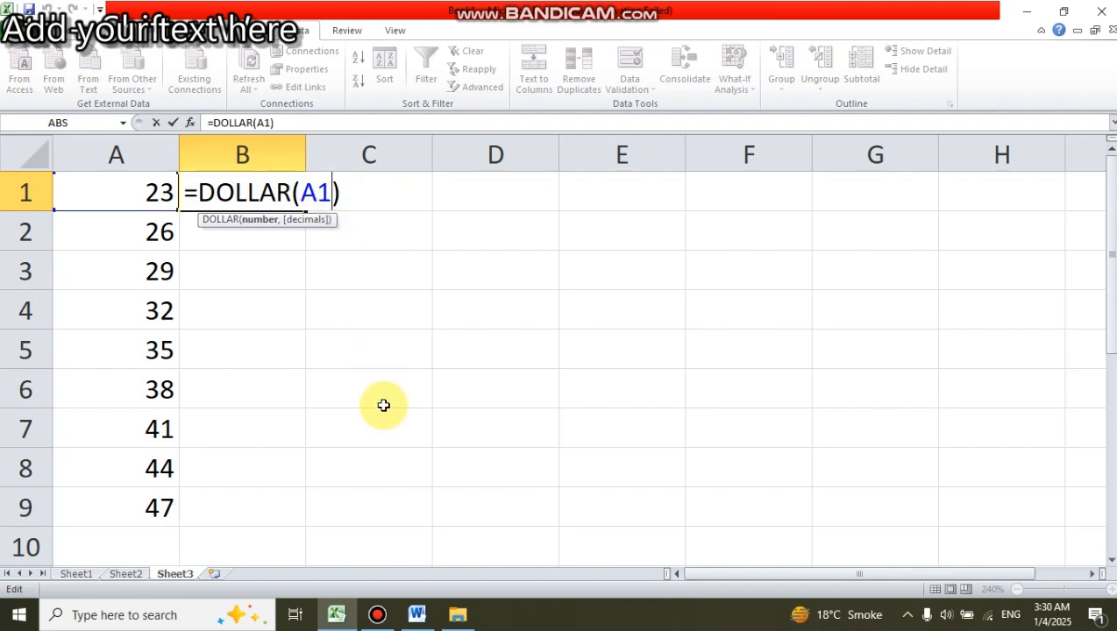
type(",")
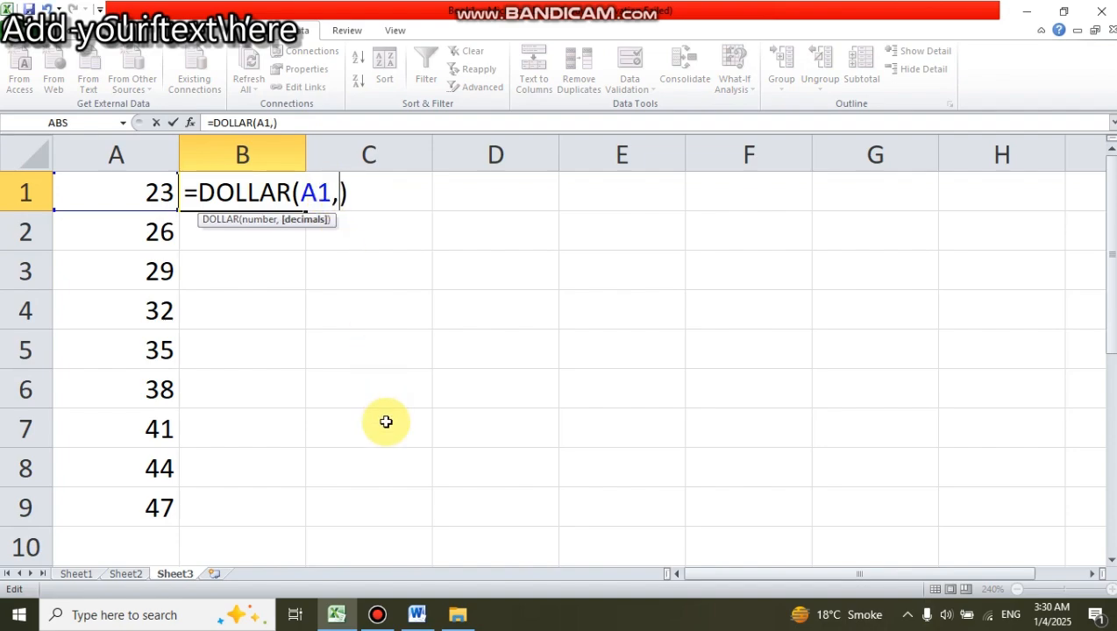
type("0")
key("Return")
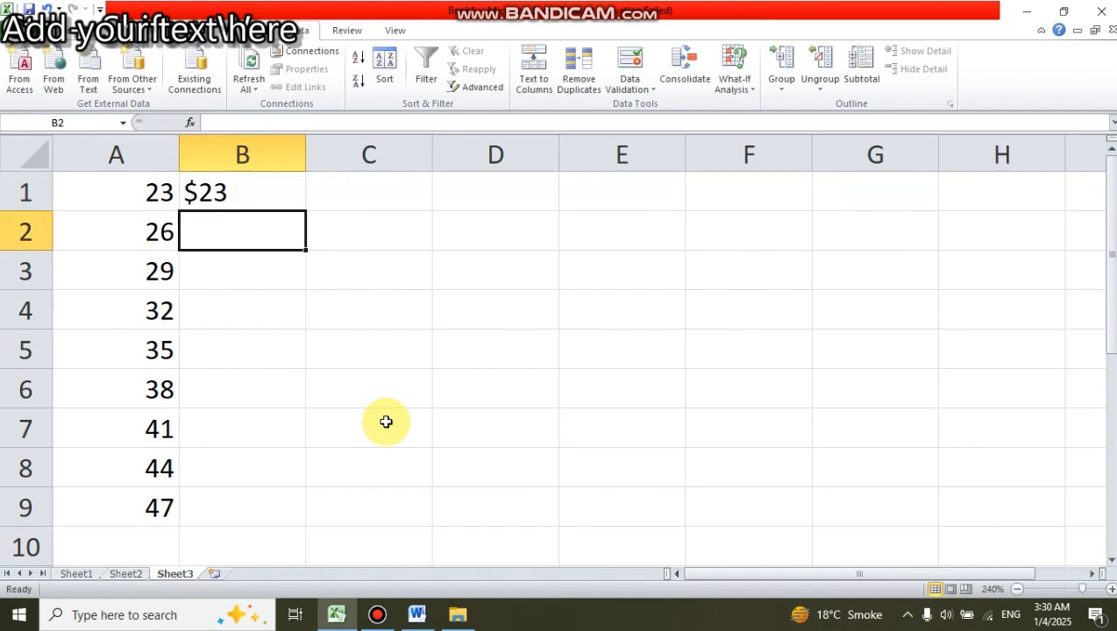
Fill B1's DOLLAR formula down to B9 beside the number column.
left_click(255, 192)
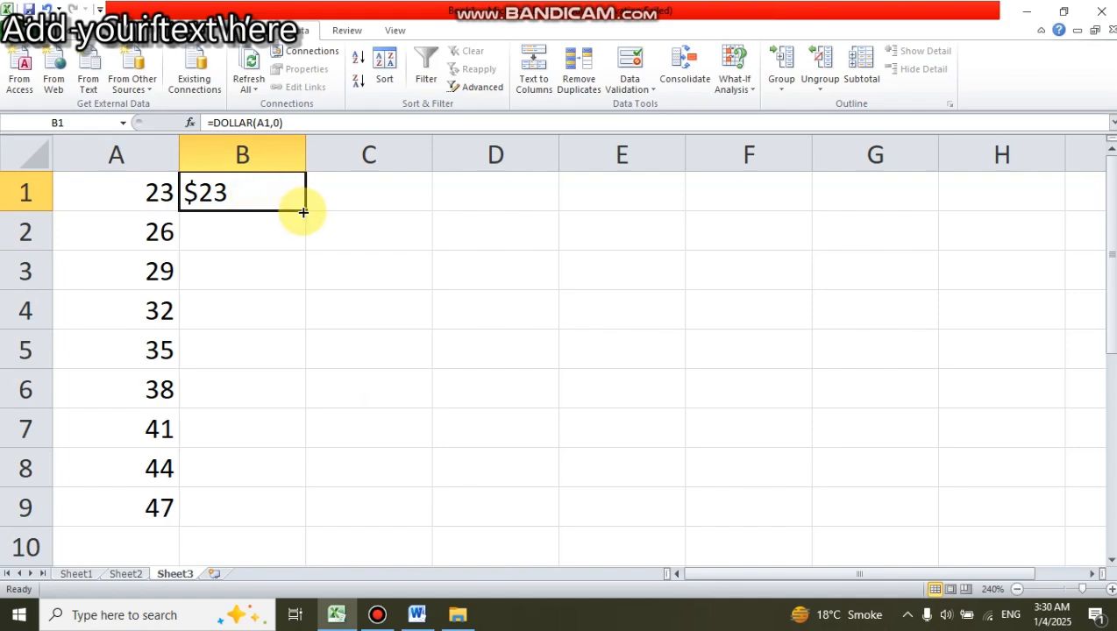
left_click_drag(303, 211, 266, 511)
left_click(360, 455)
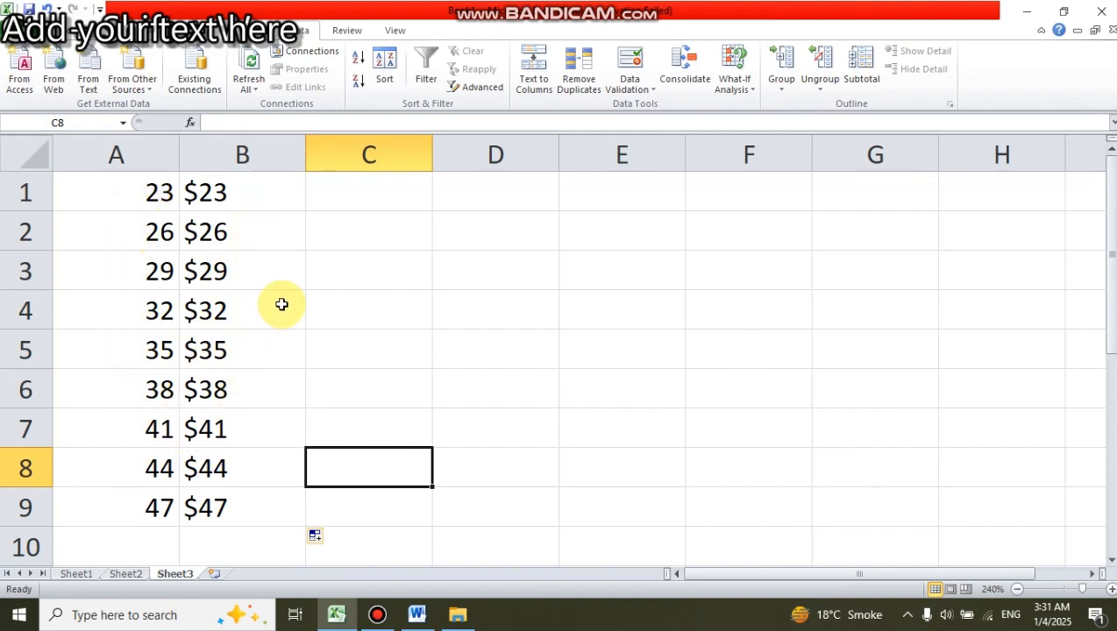
left_click(677, 4)
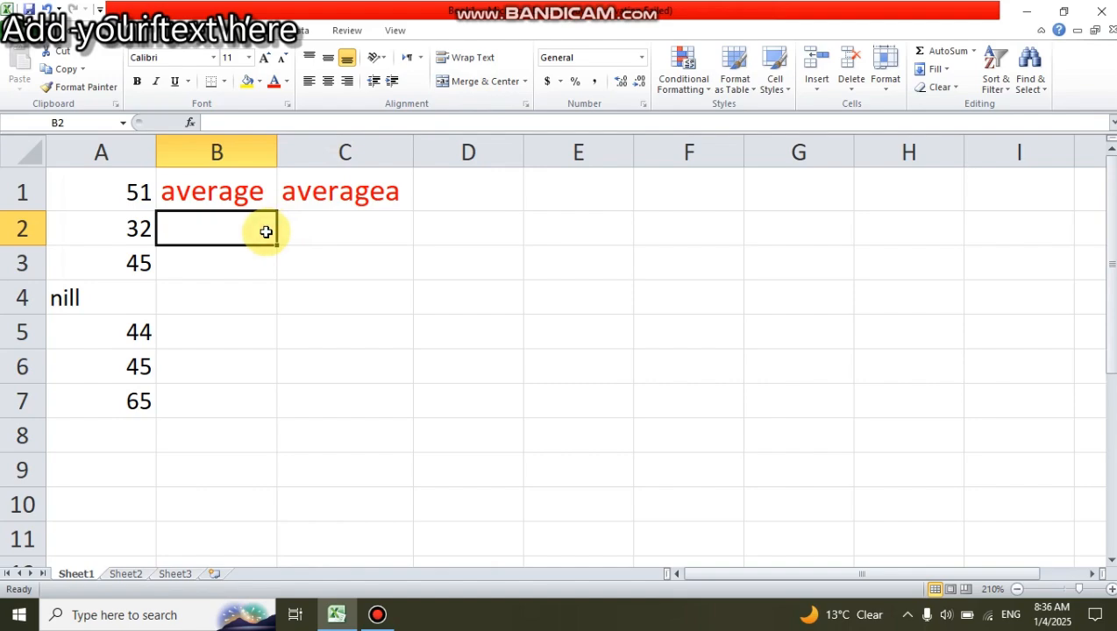
Enter =AVERAGE(A1:A7) in cell B2 under the average heading.
type("=average")
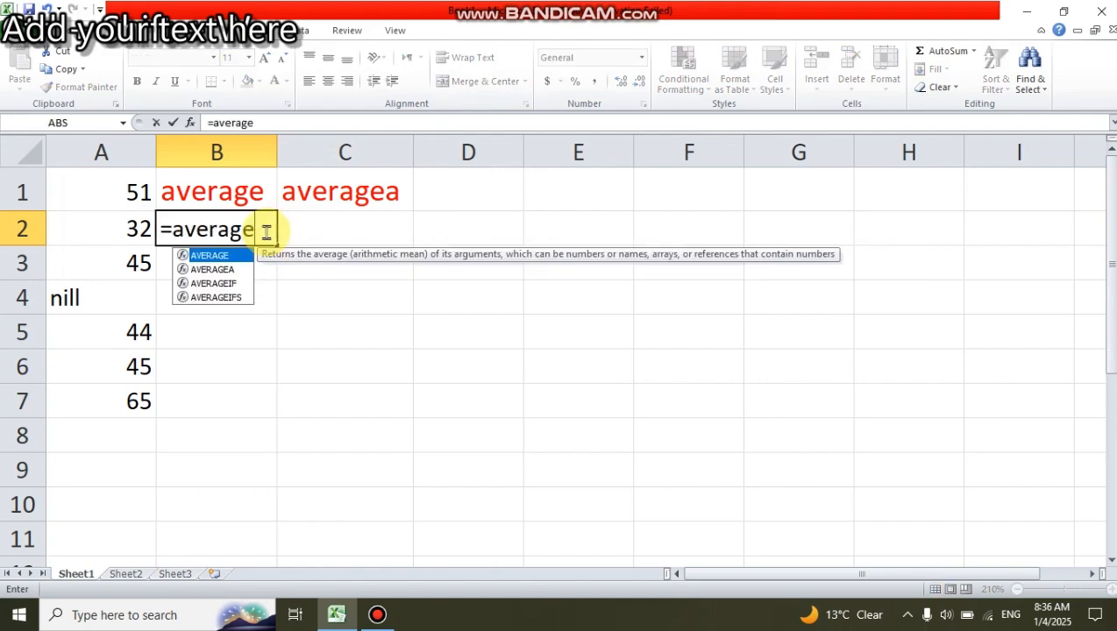
type("(")
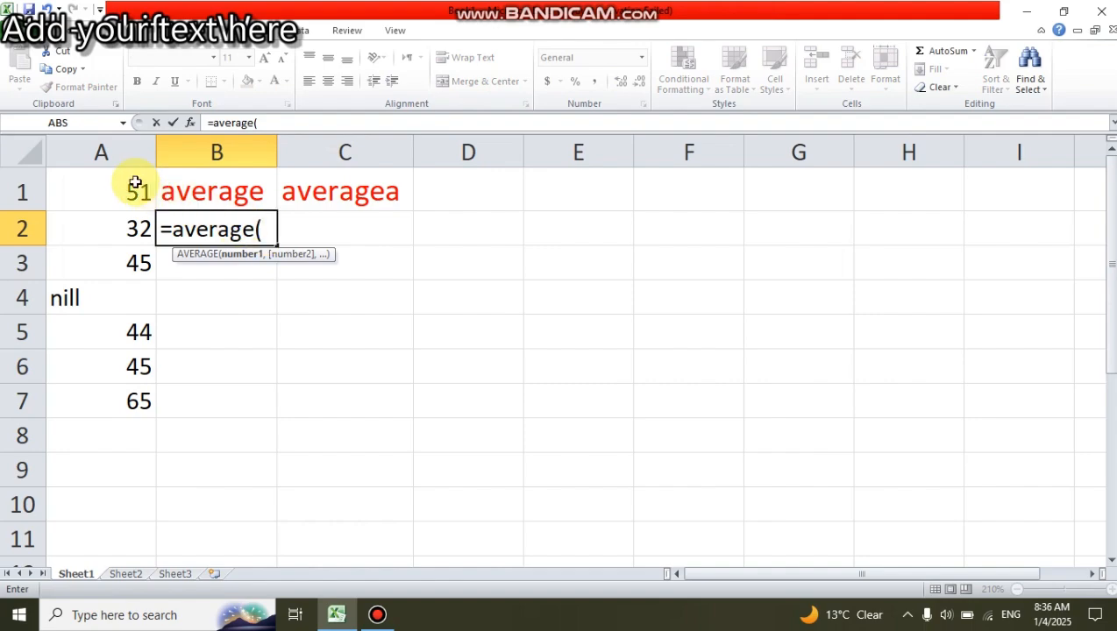
left_click(108, 185)
left_click_drag(106, 215, 115, 388)
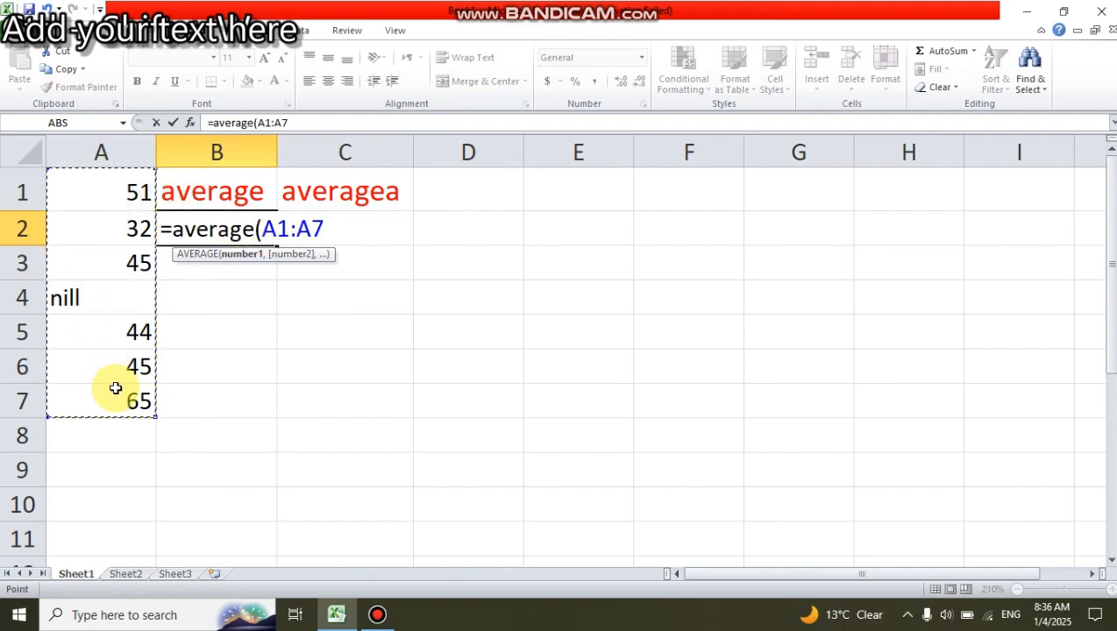
type(")")
key("Return")
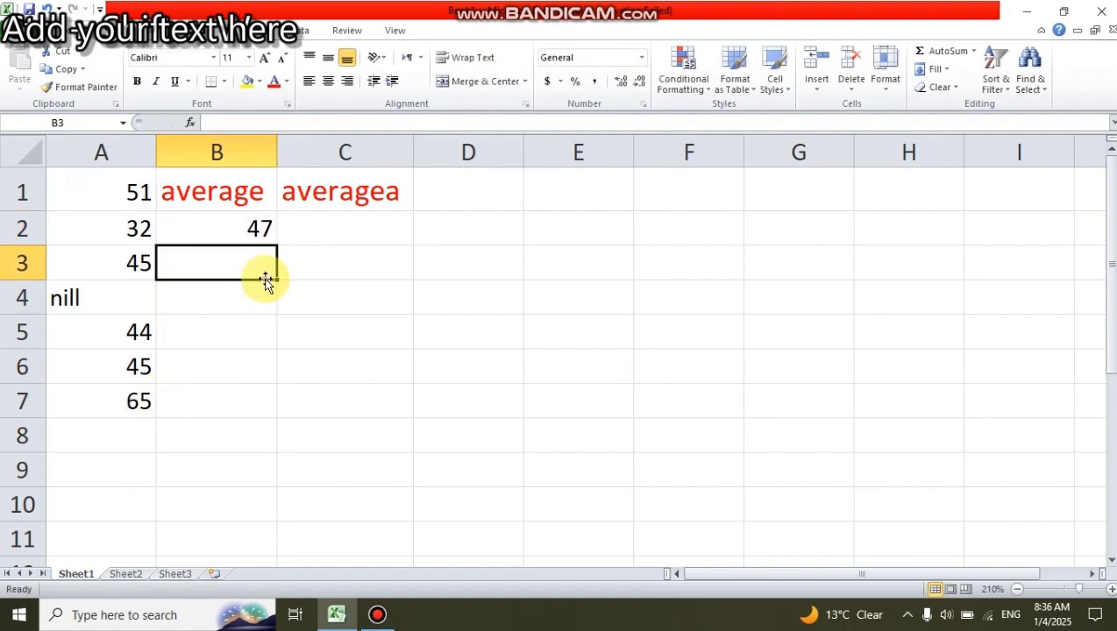
Enter =AVERAGEA(A1:A7) in cell C2 under the averagea heading.
left_click(334, 225)
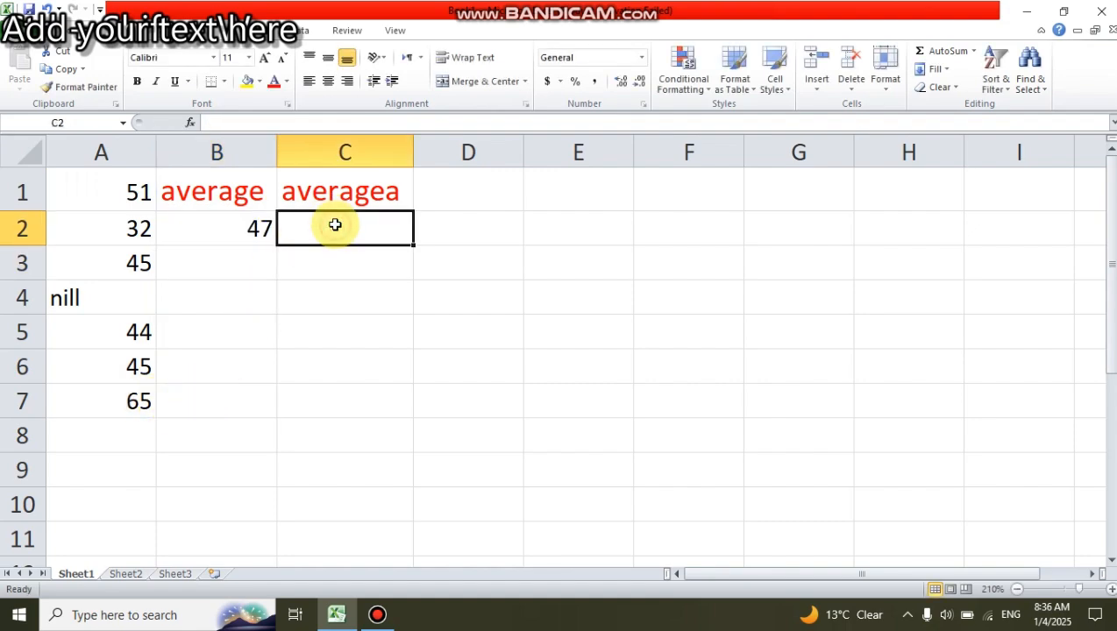
type("=")
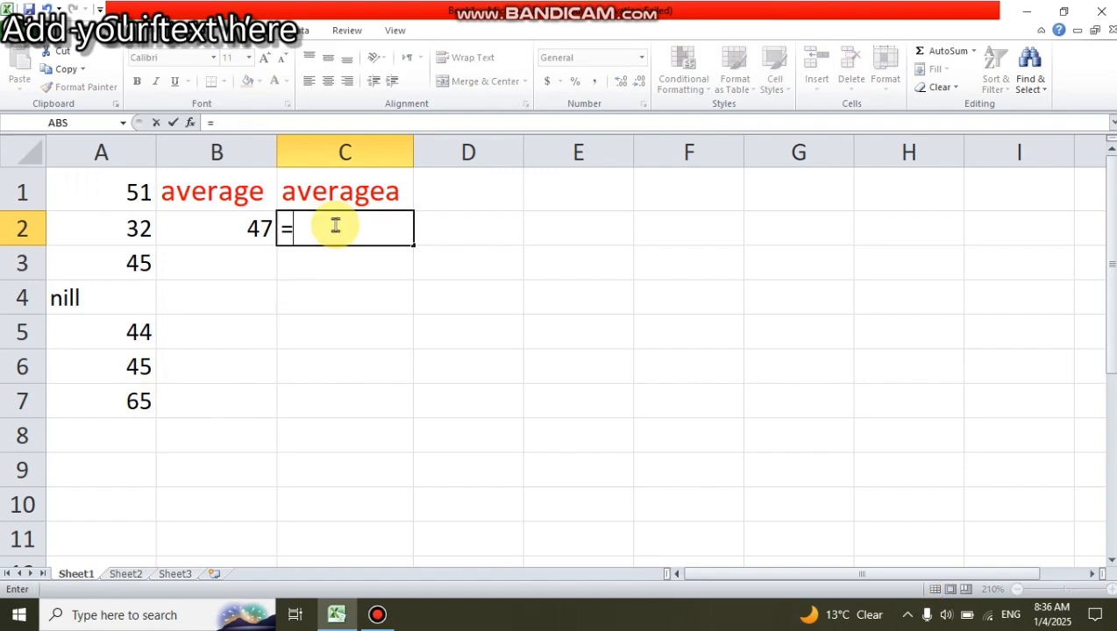
type("average")
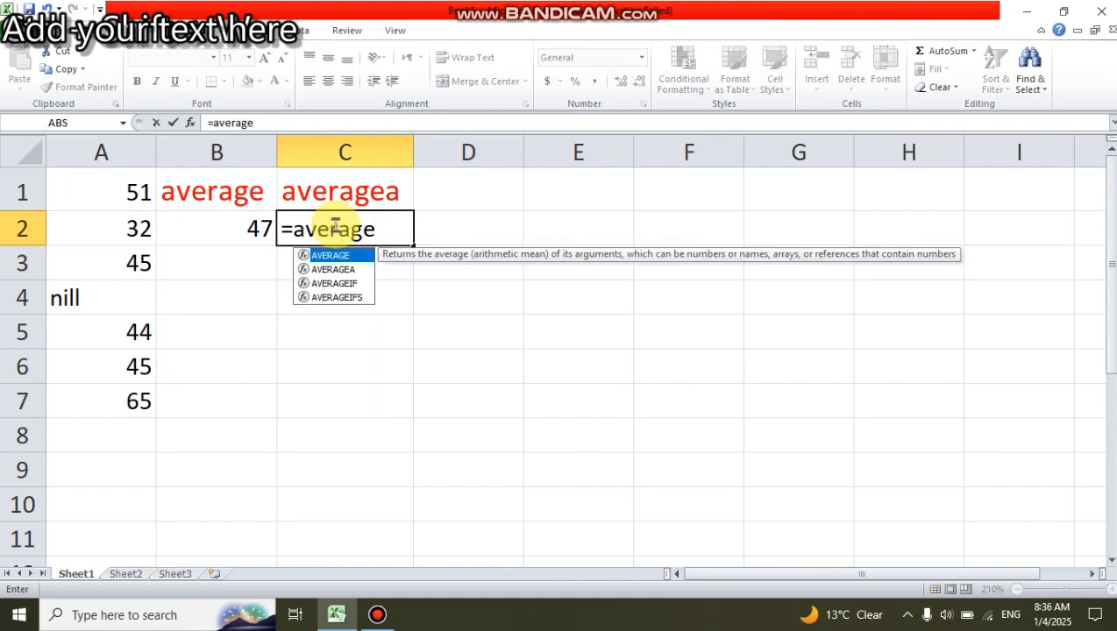
type("a(")
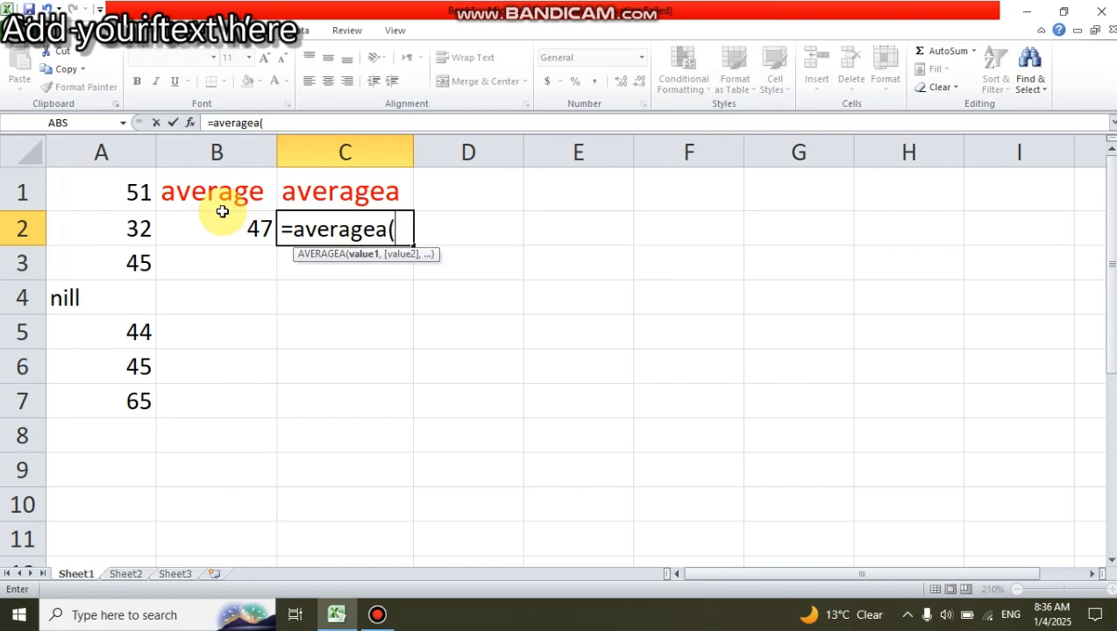
left_click_drag(130, 189, 129, 394)
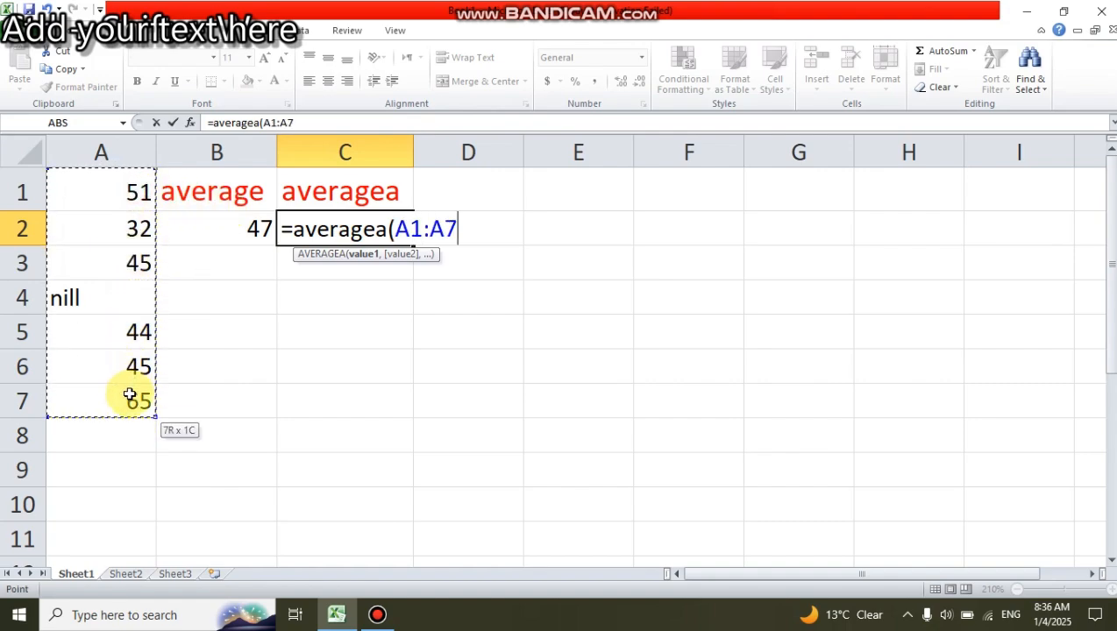
type(")")
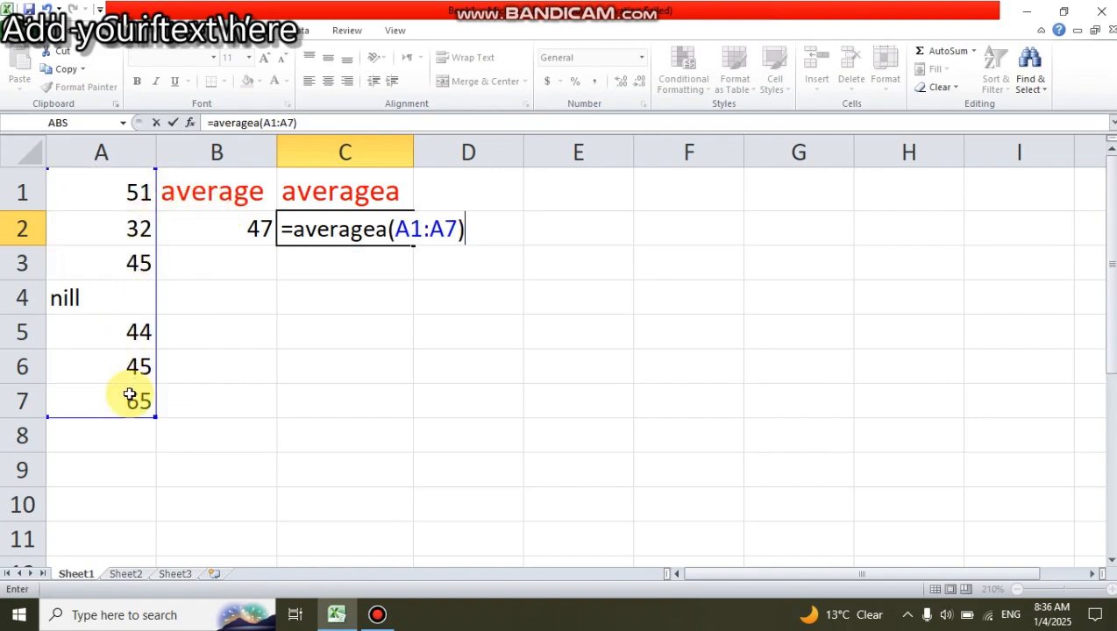
key("Return")
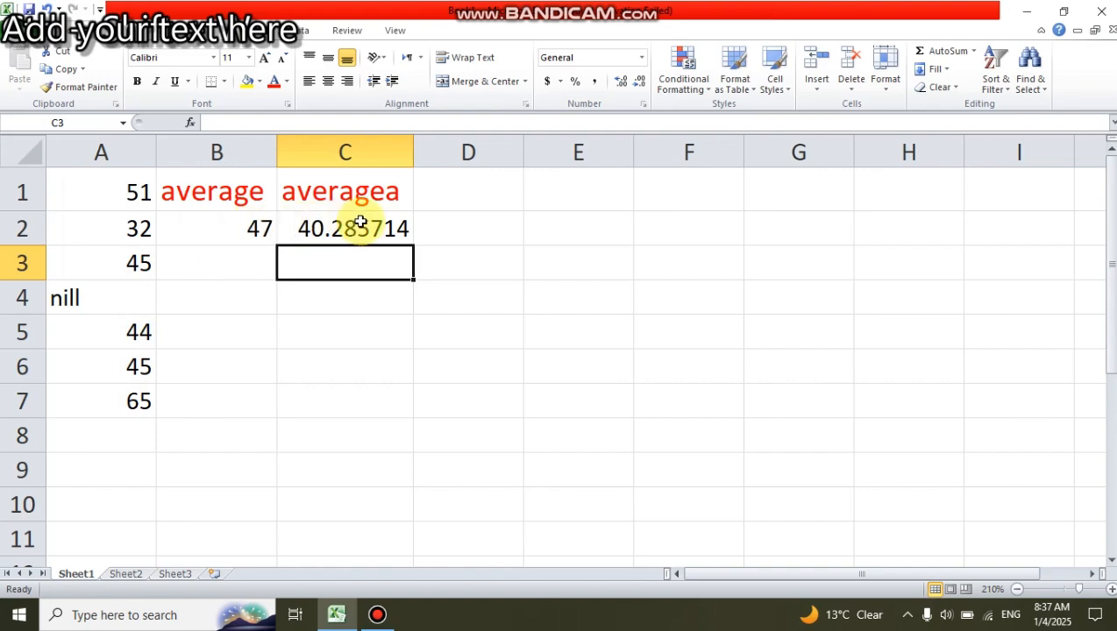
Examine the text entry in A4 and compare the AVERAGE and AVERAGEA formulas in B2 and C2.
left_click(109, 297)
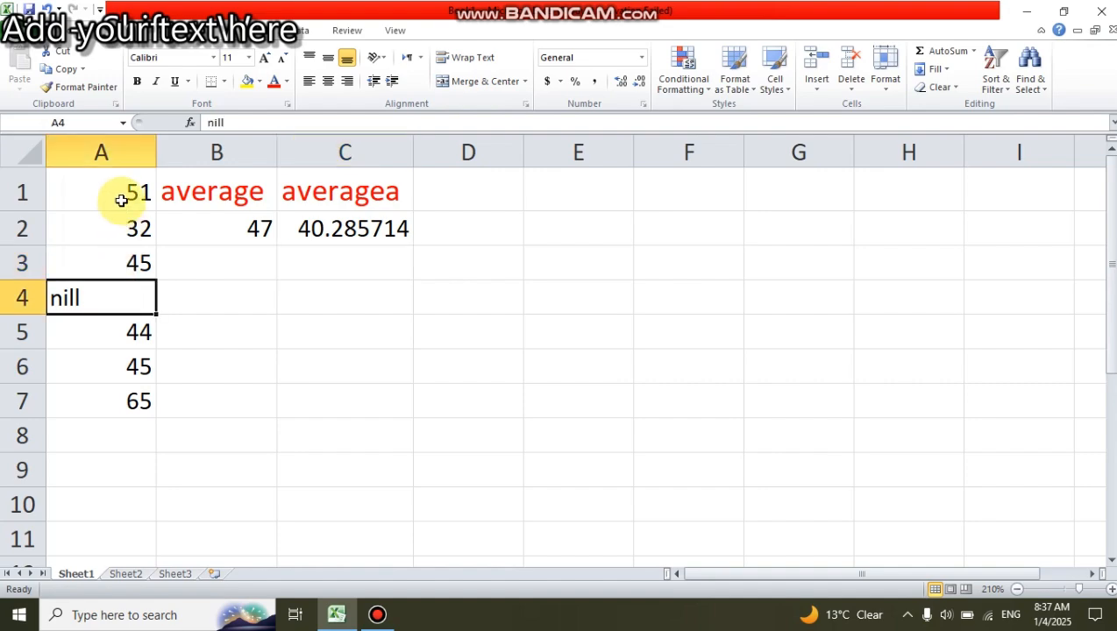
left_click(222, 221)
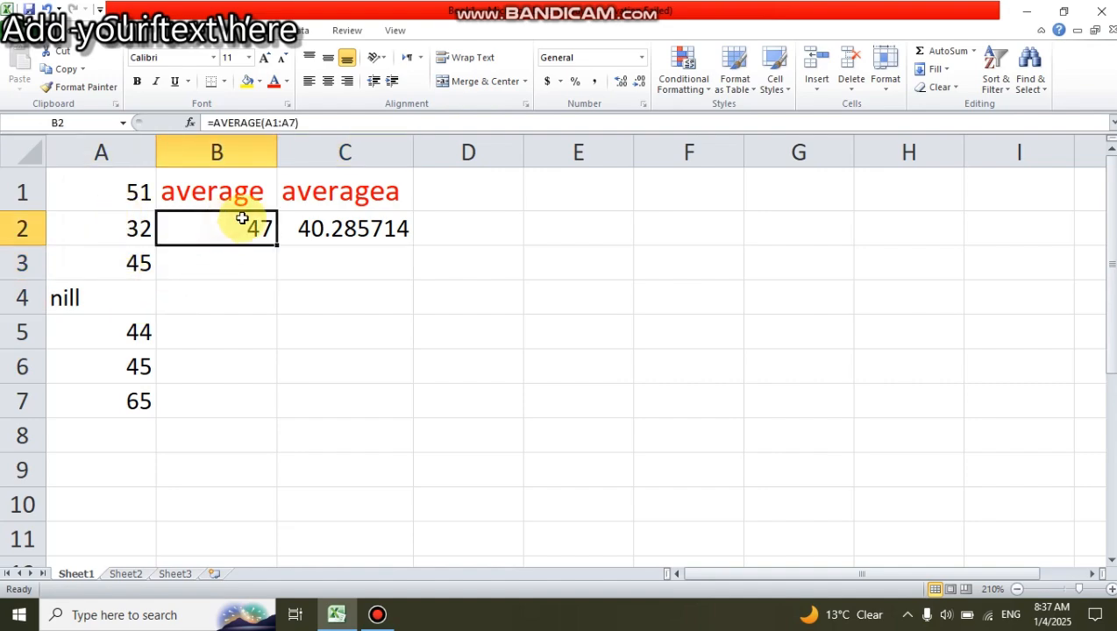
left_click(399, 222)
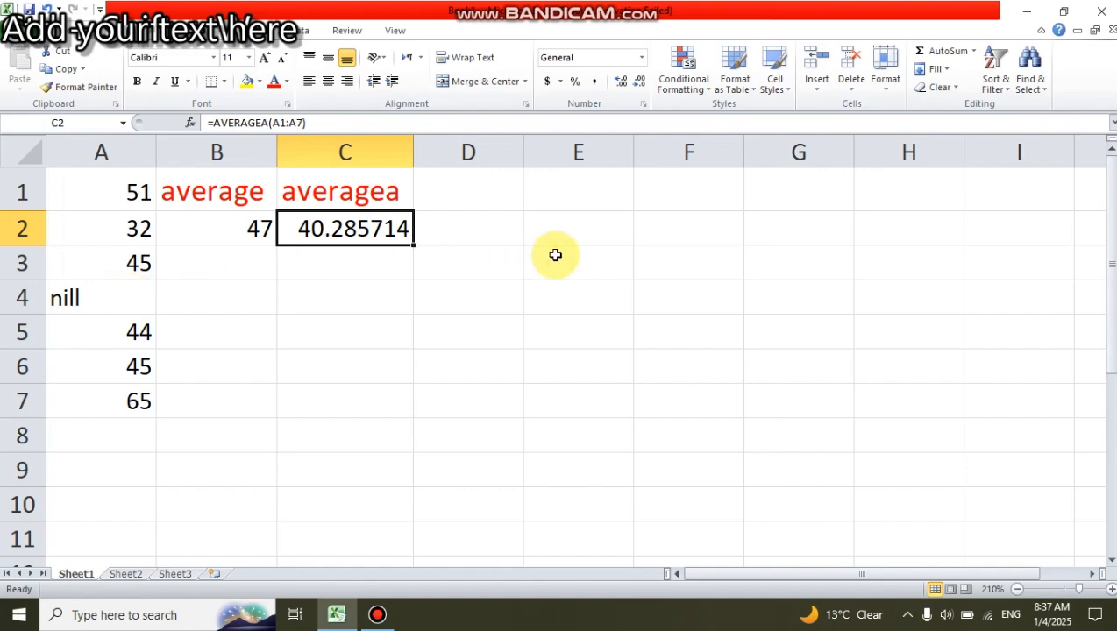
mouse_move(526, 1)
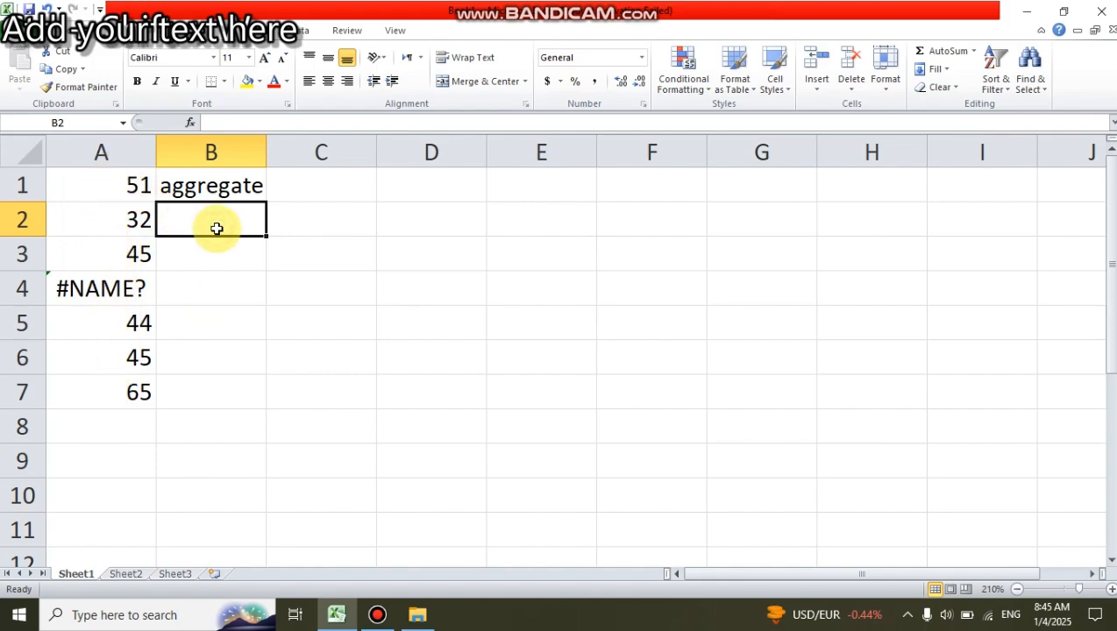
Enter =SUM(A1:A7) in cell B2 under the aggregate heading.
type("=sum")
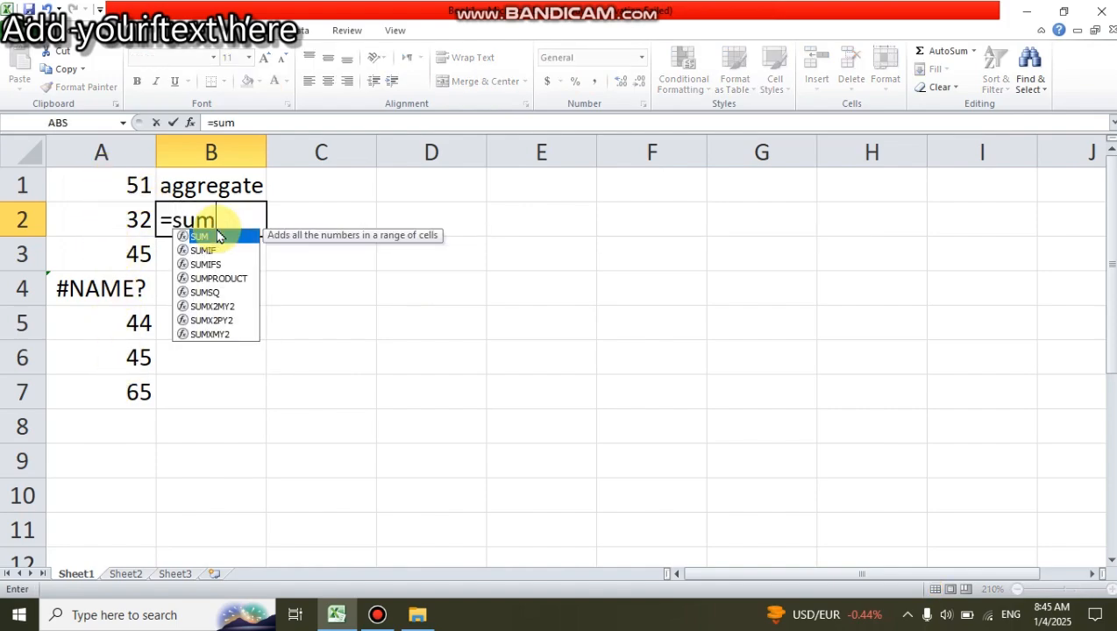
type("(")
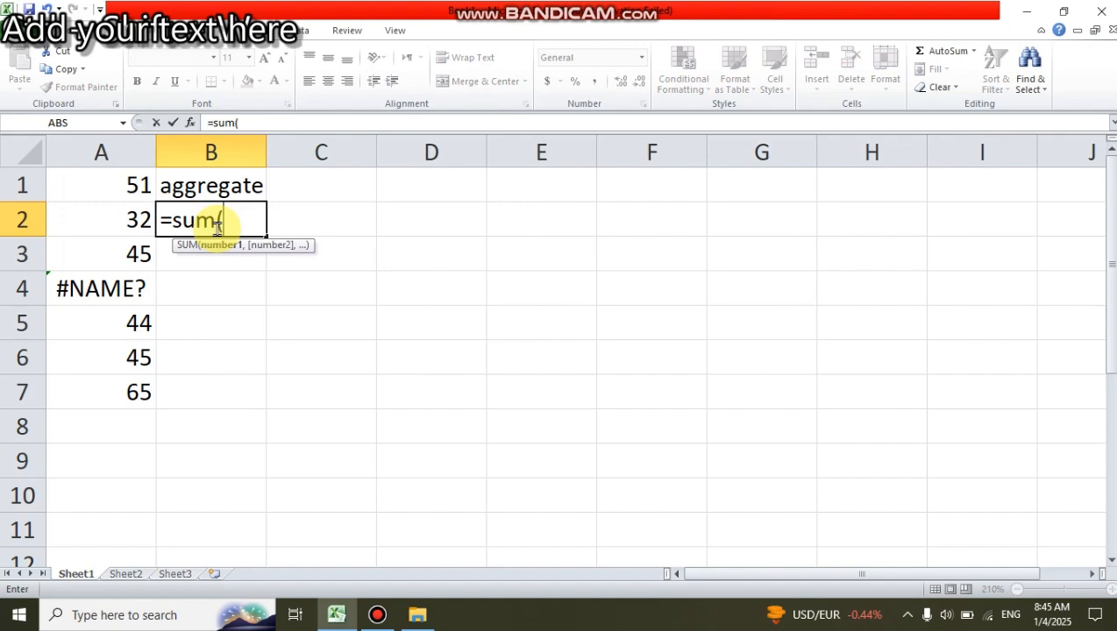
left_click(130, 187)
left_click_drag(130, 186, 127, 383)
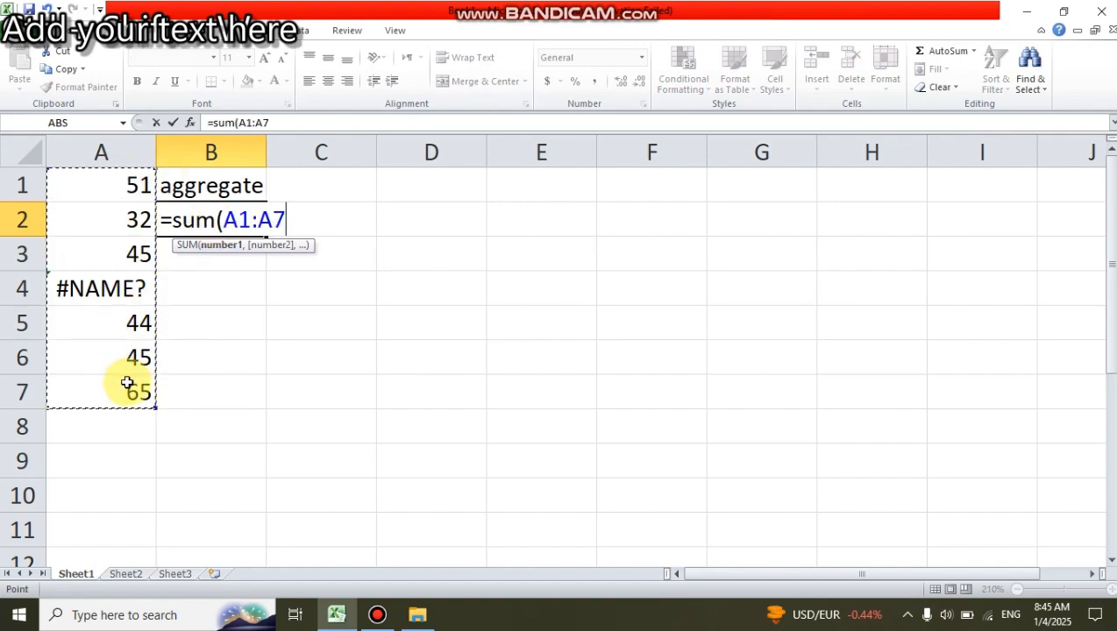
type(")")
key("Return")
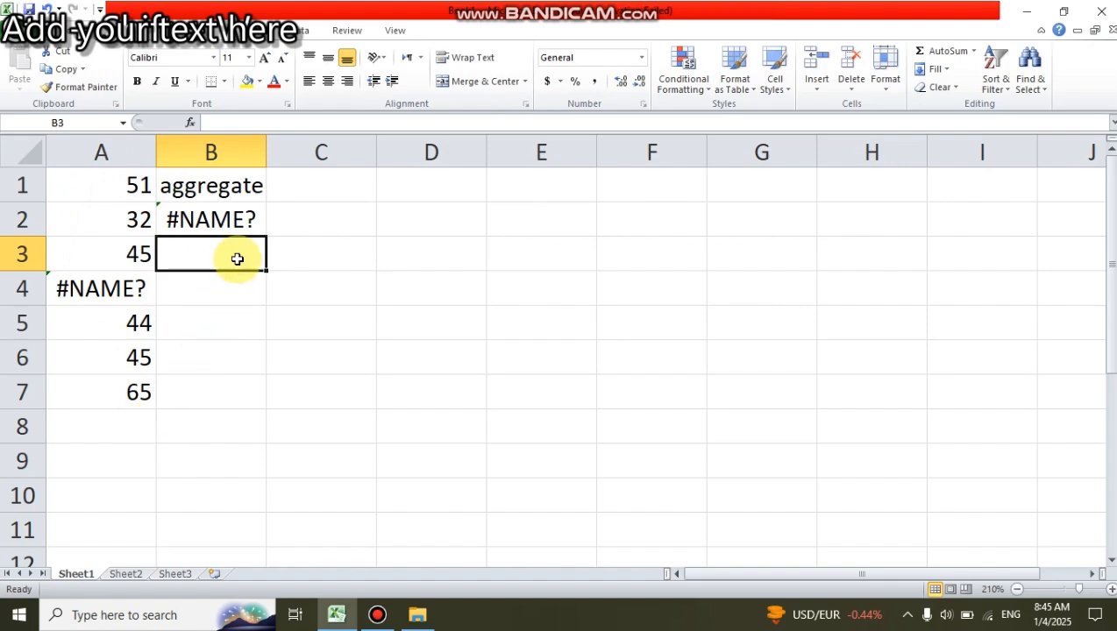
Replace the SUM formula in B2 with =AGGREGATE(9,6,A1:A7) to total the range while ignoring error values.
left_click(244, 222)
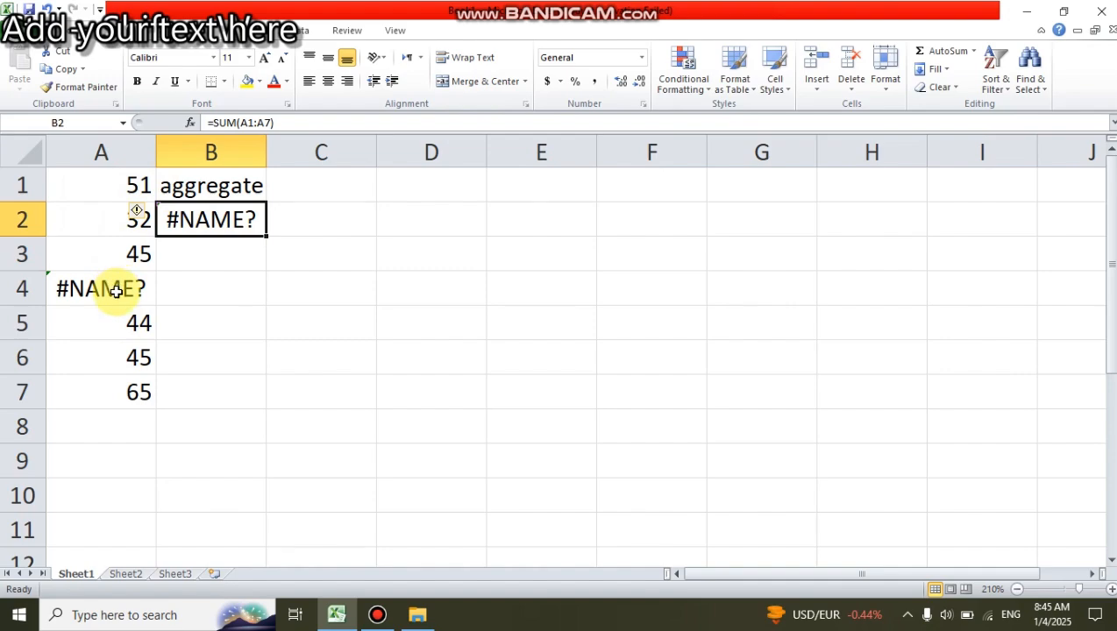
double_click(244, 227)
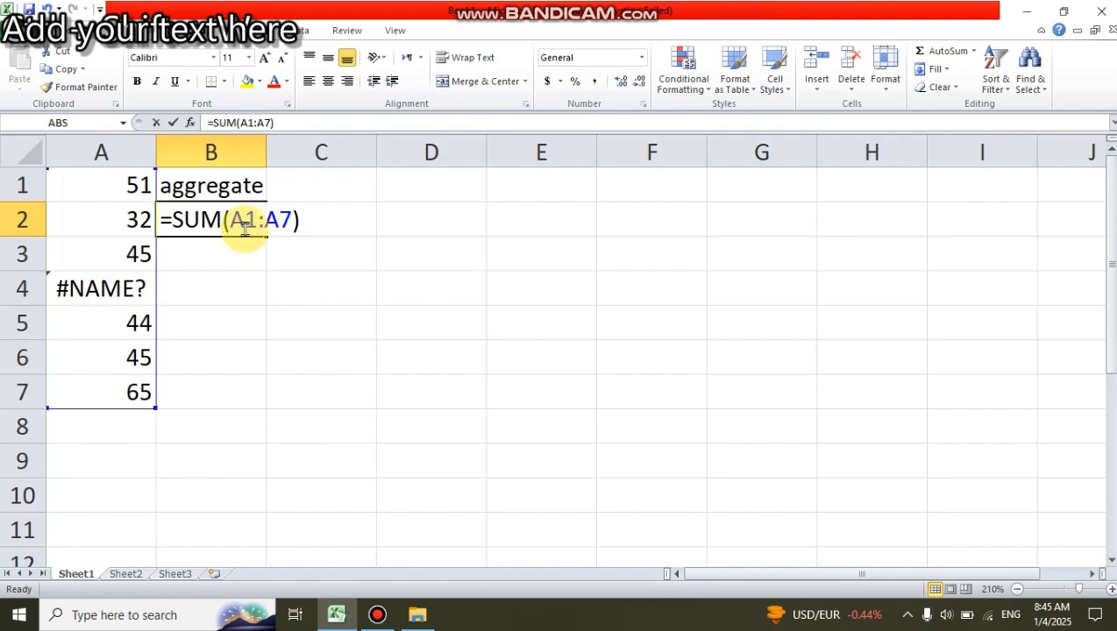
left_click(325, 220)
key("BackSpace")
key("BackSpace")
key("BackSpace")
key("BackSpace")
key("BackSpace")
key("BackSpace")
key("BackSpace")
key("BackSpace")
key("BackSpace")
key("BackSpace")
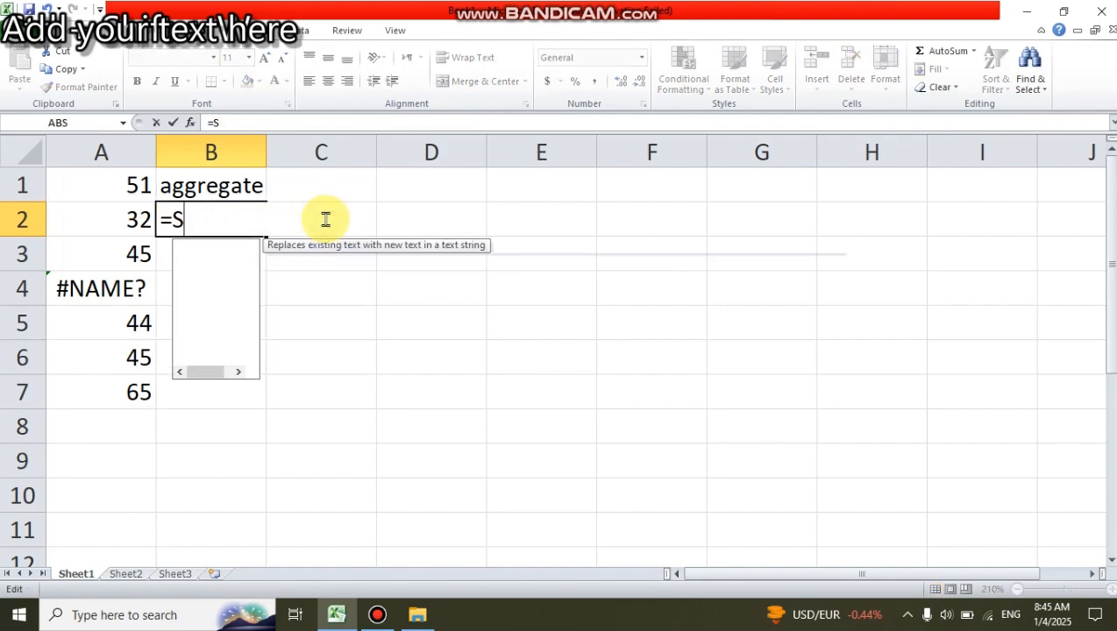
type("=ag")
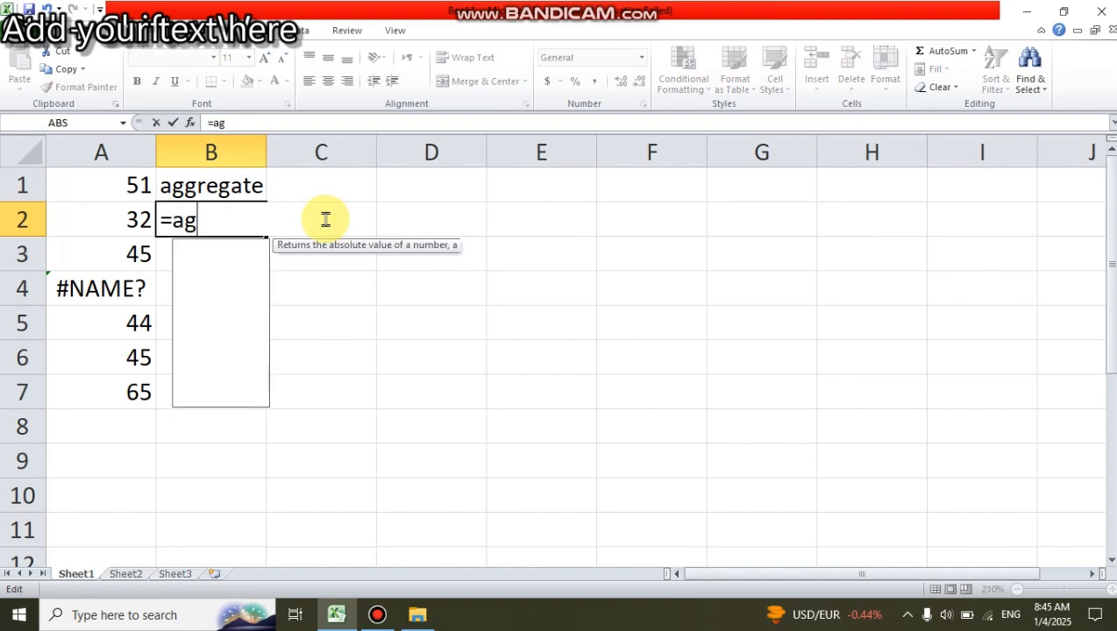
type("regate")
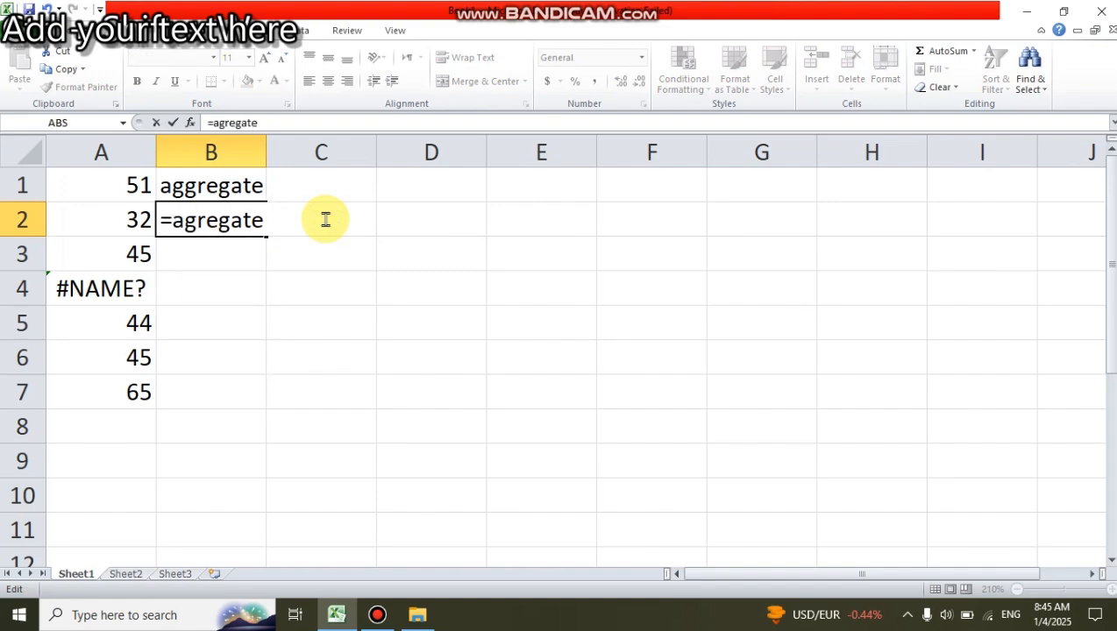
type("(")
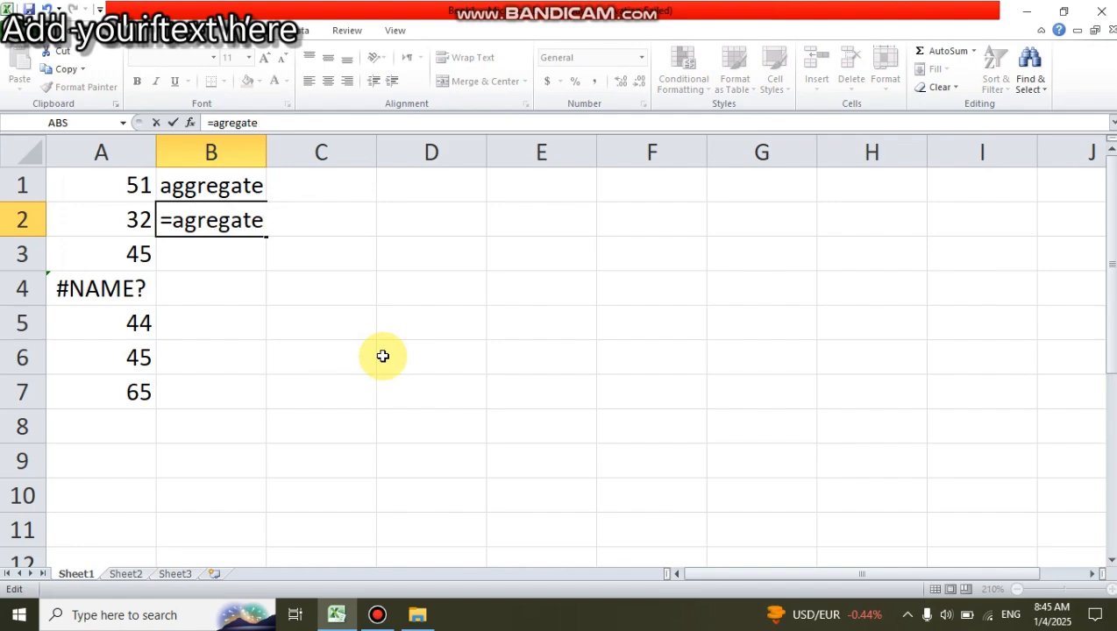
key("BackSpace")
key("BackSpace")
key("BackSpace")
key("BackSpace")
key("BackSpace")
key("BackSpace")
type("gg")
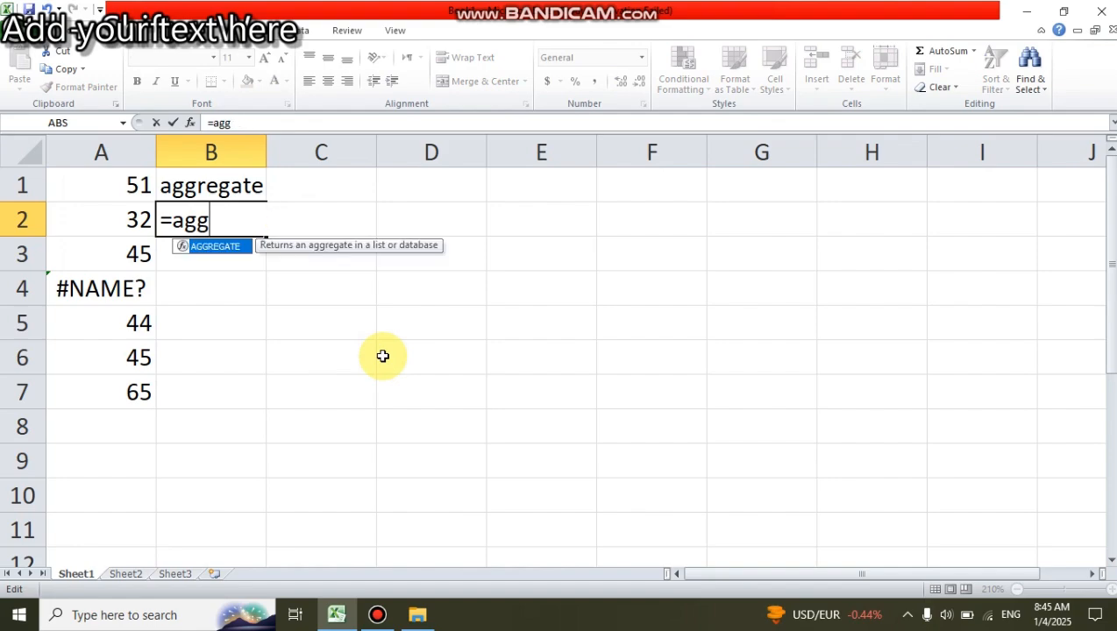
type("regate")
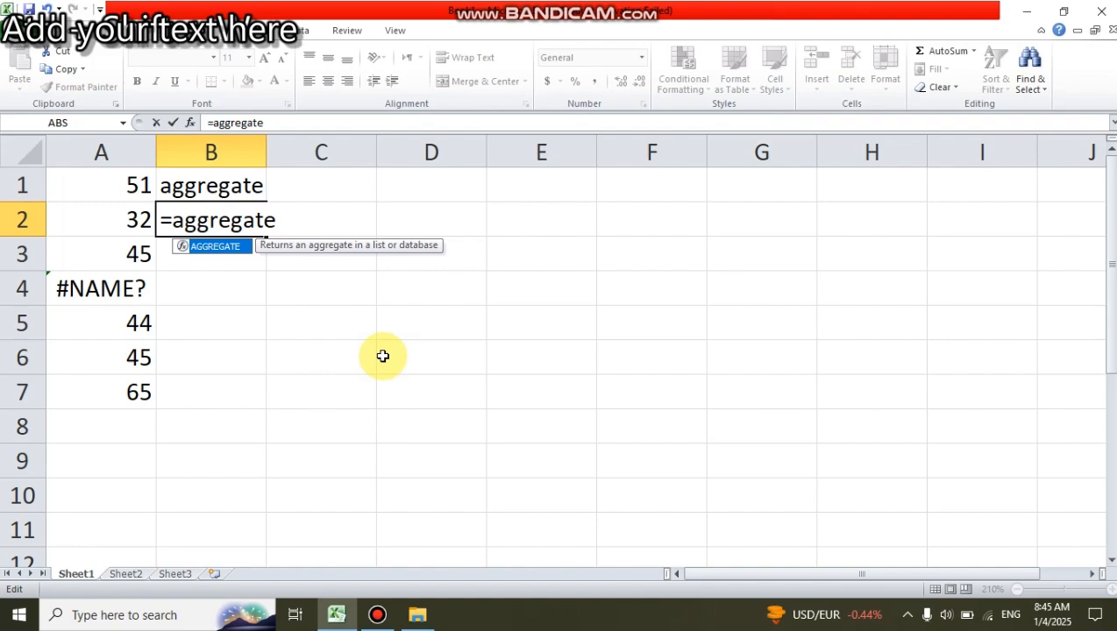
type("(")
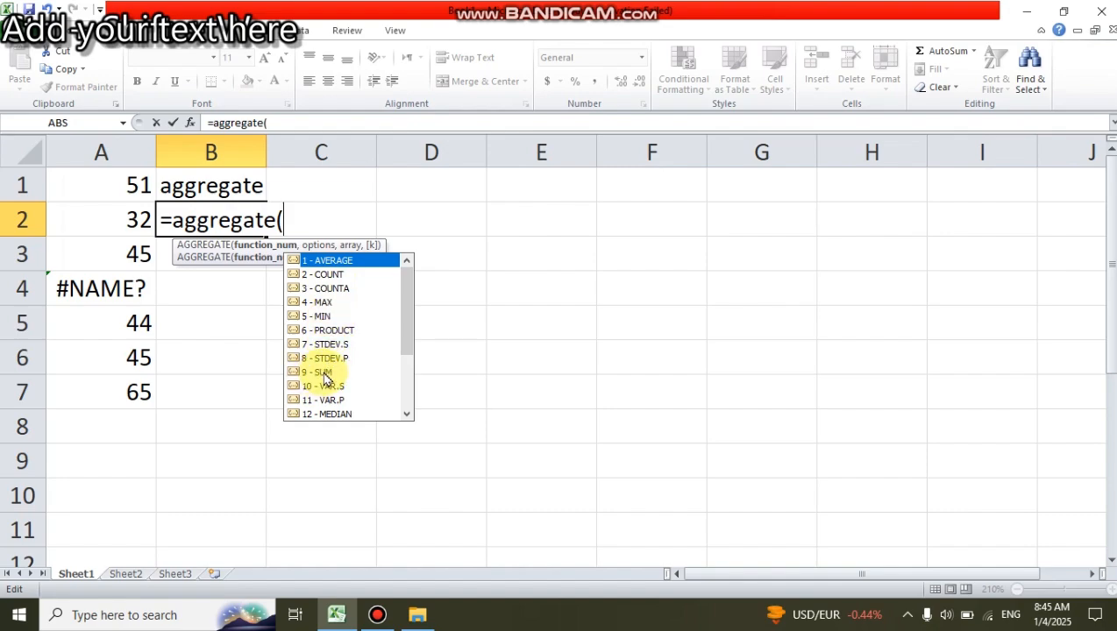
type("9,")
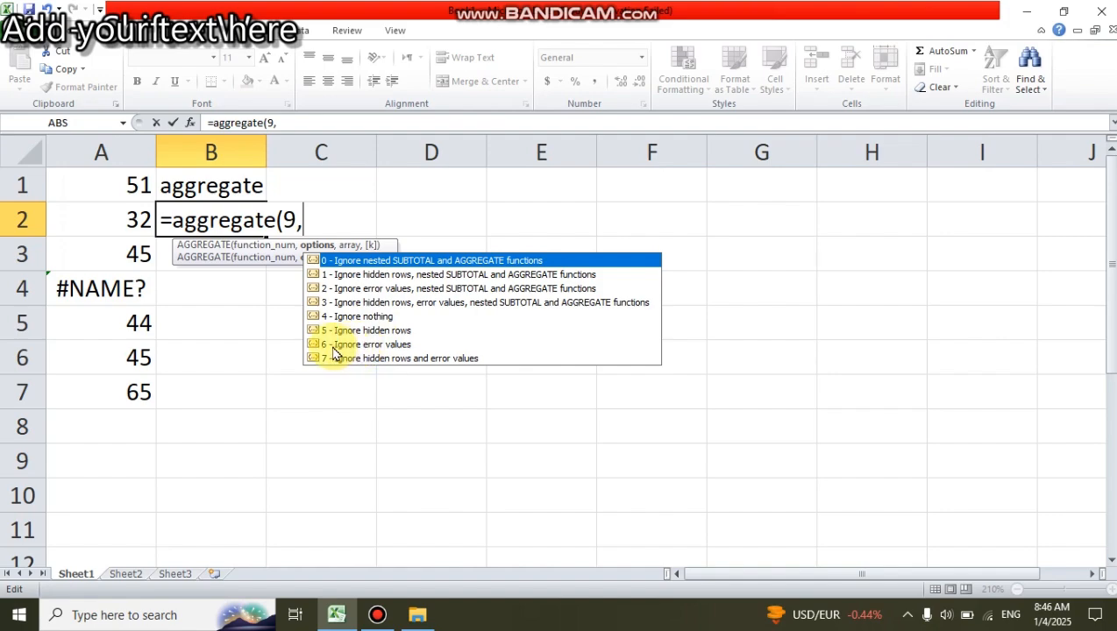
type("6")
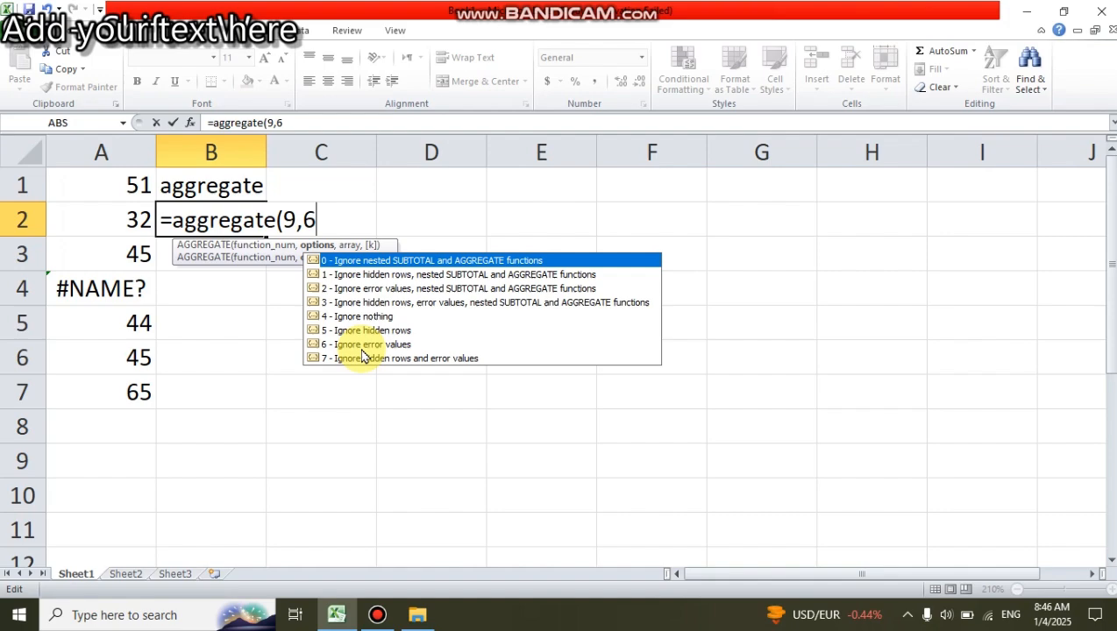
type(",")
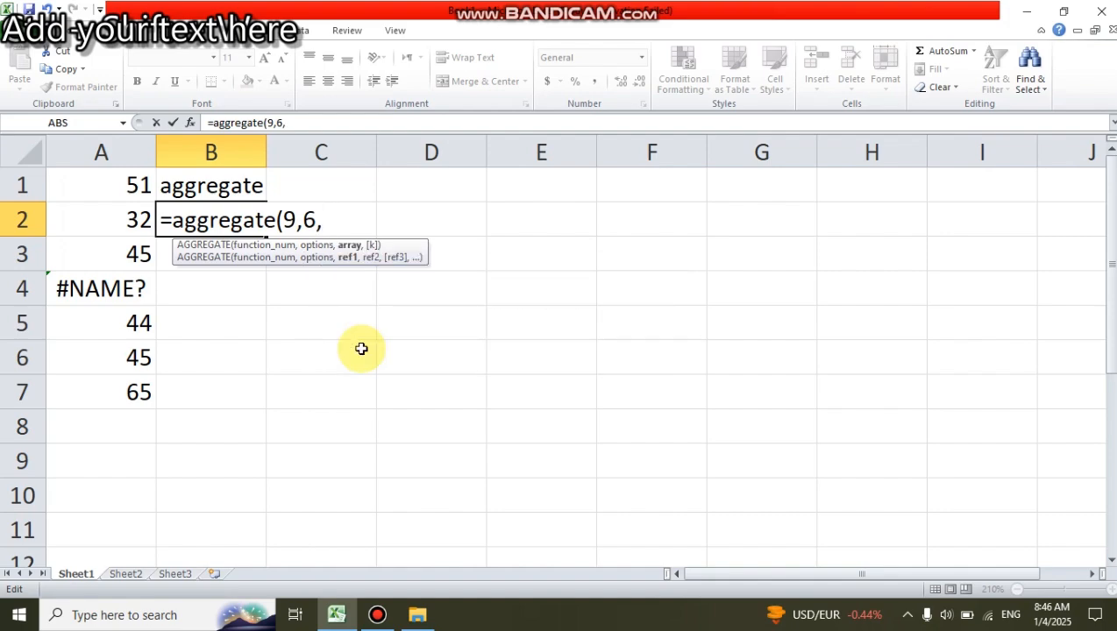
left_click_drag(126, 183, 125, 378)
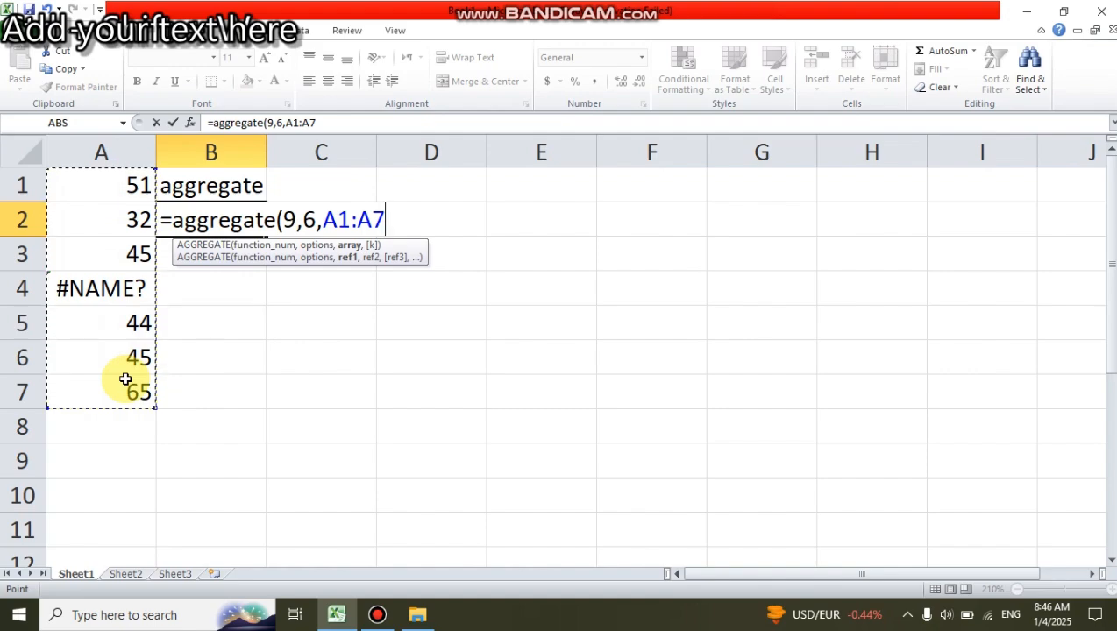
type(")")
key("Return")
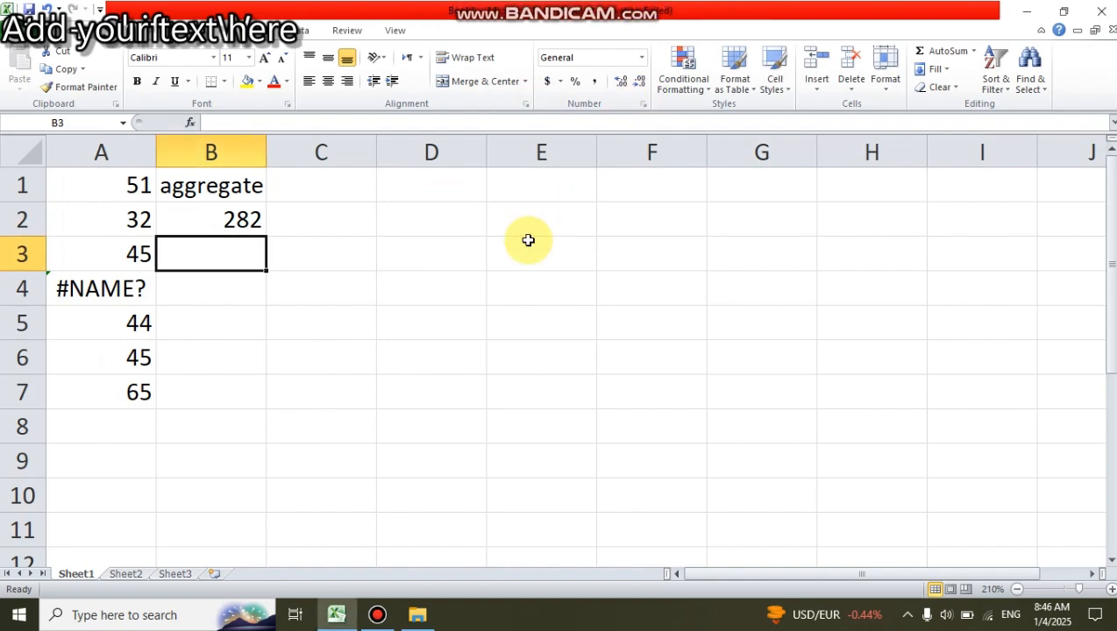
left_click(659, 8)
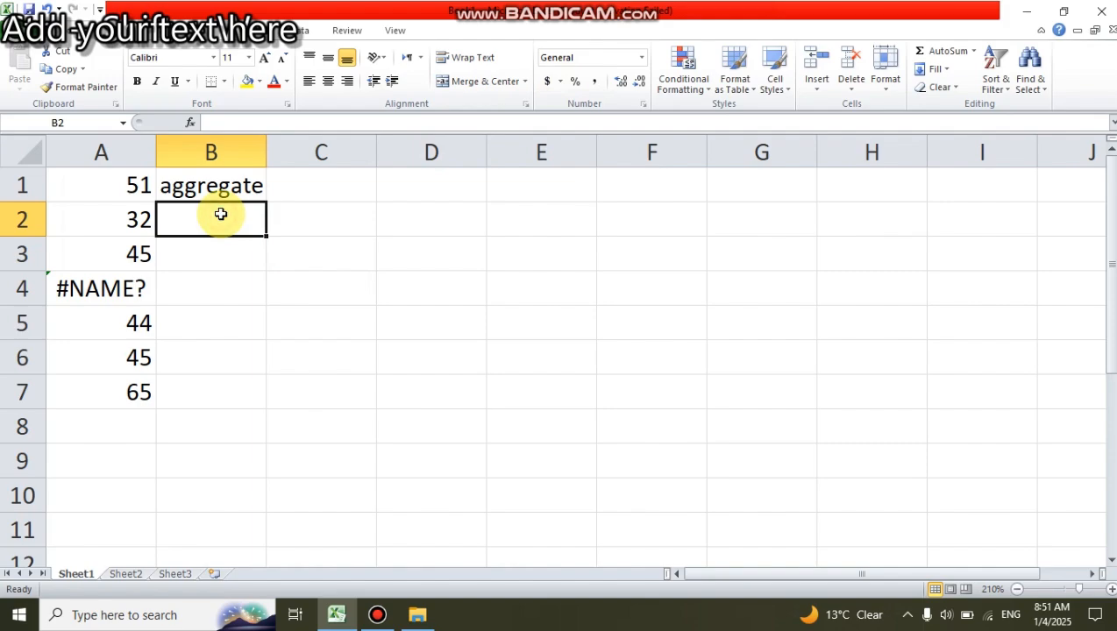
Enter =MIN(A1:A7) in cell B2 under the aggregate heading.
type("=mi")
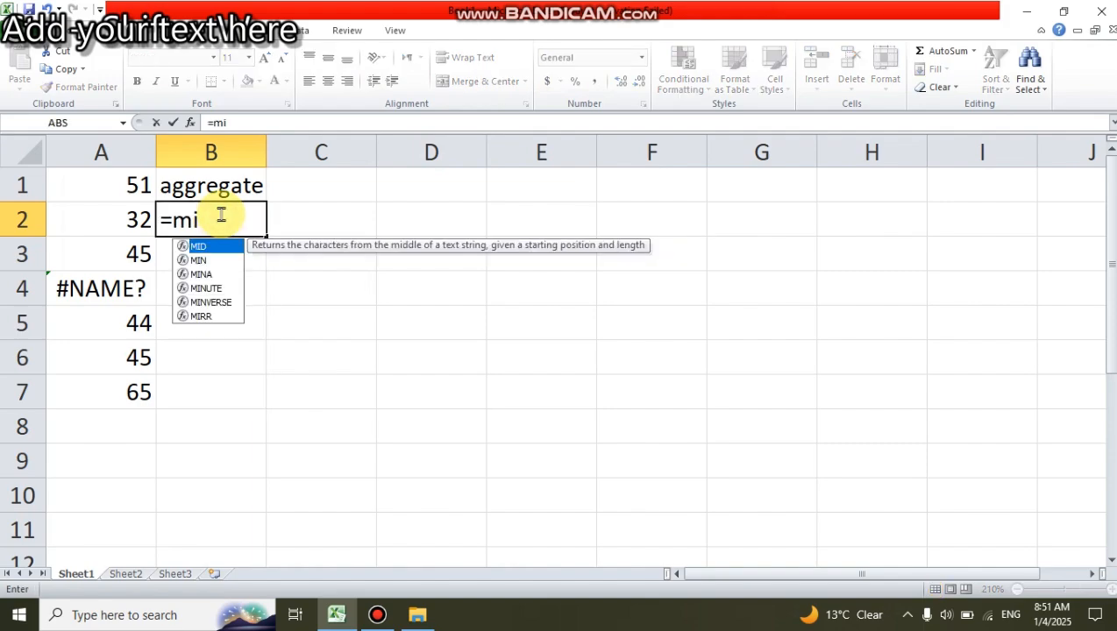
type("n(")
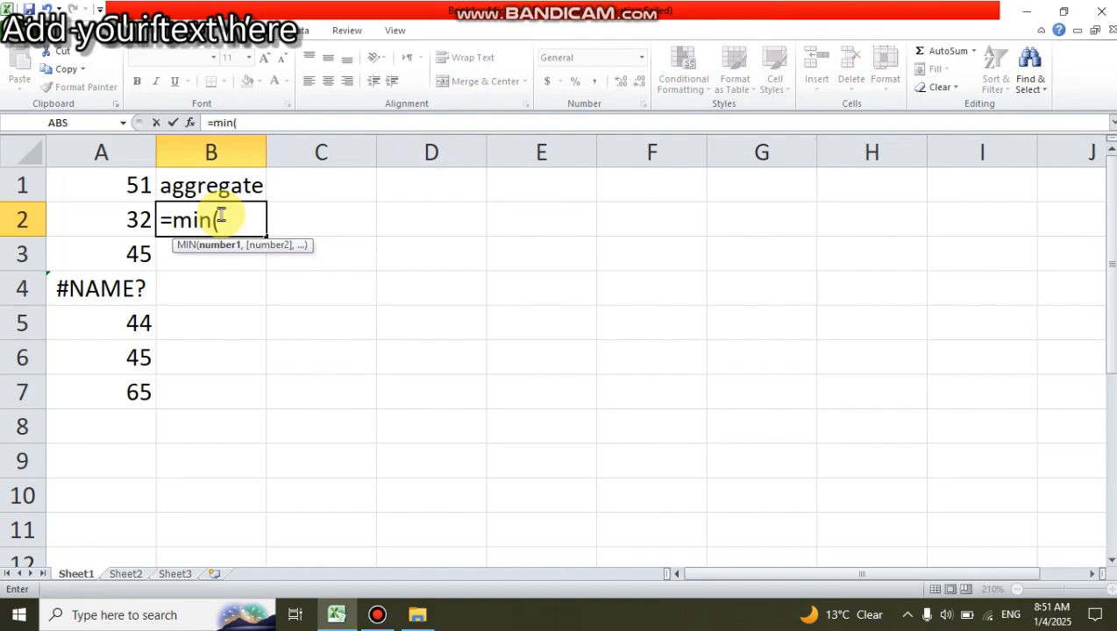
left_click_drag(127, 180, 120, 375)
type(")")
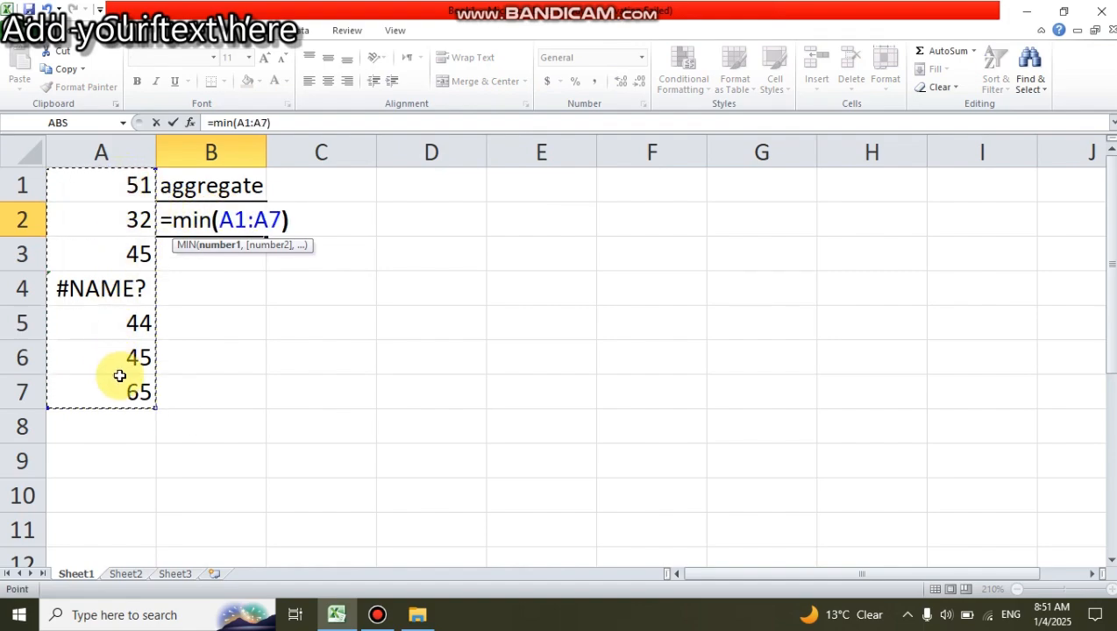
key("Return")
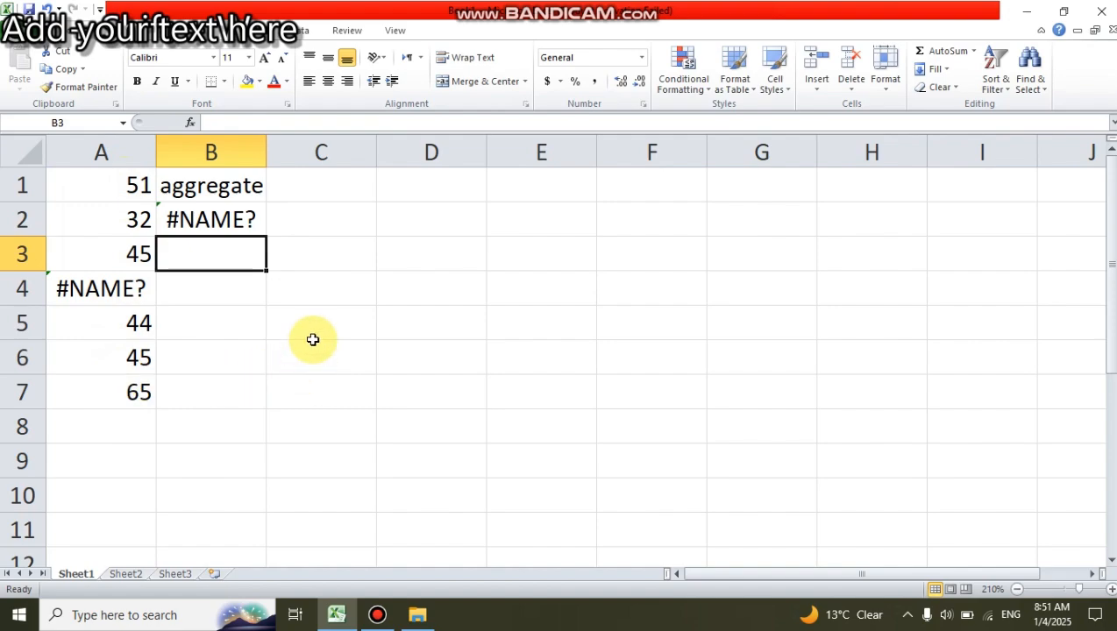
Replace the MIN formula in B2 with =AGGREGATE(5,6,A1:A7) to find the minimum while ignoring error values.
left_click(219, 226)
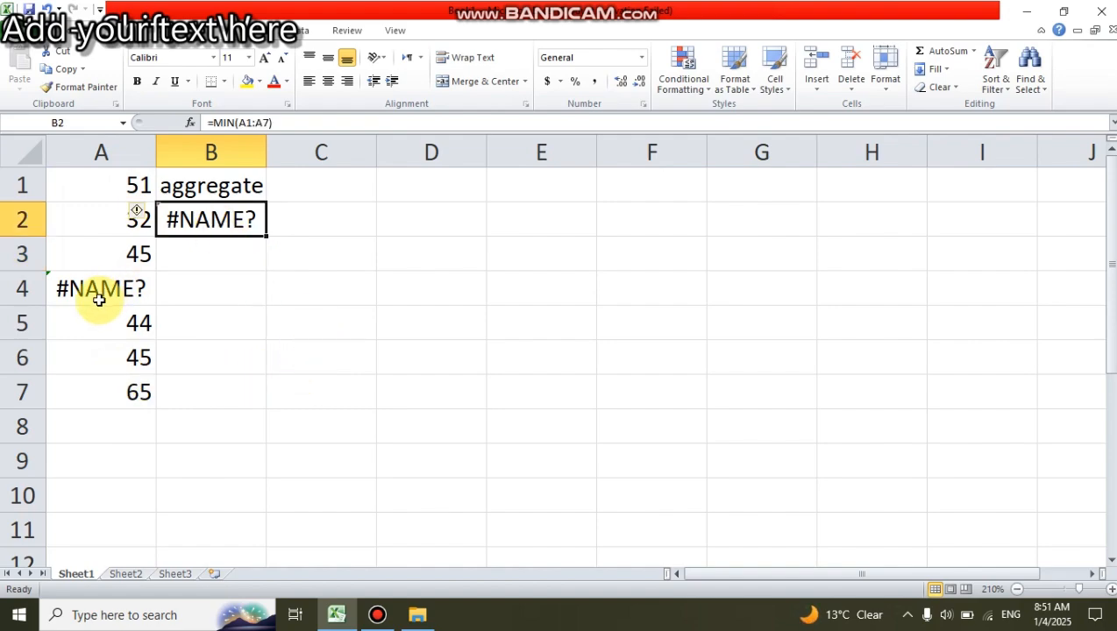
double_click(254, 224)
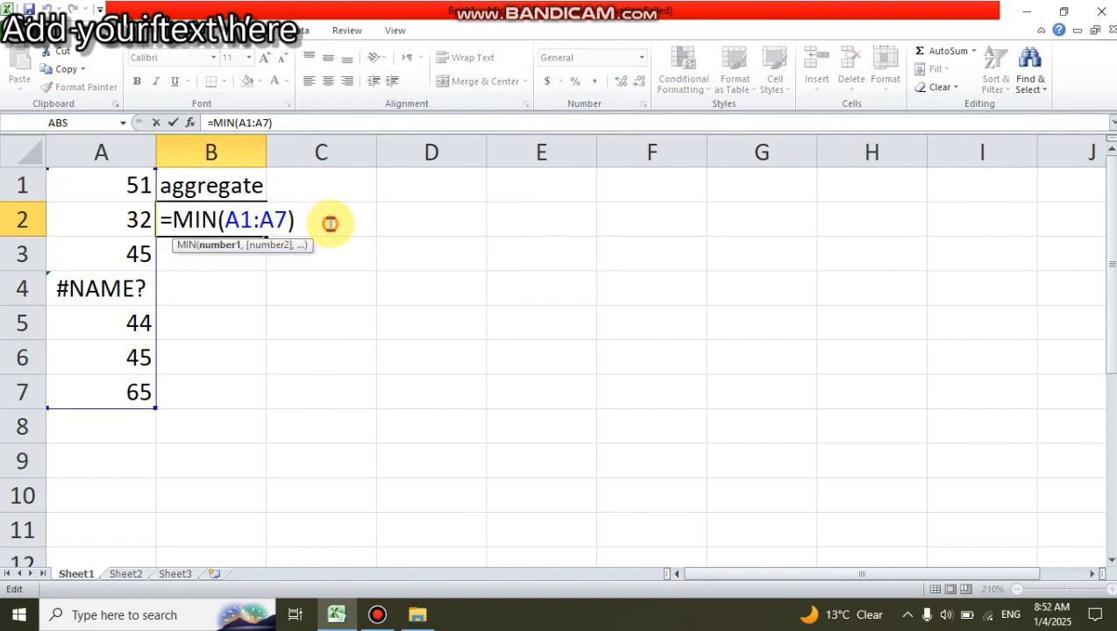
key("BackSpace")
key("BackSpace")
key("BackSpace")
key("BackSpace")
key("BackSpace")
key("BackSpace")
key("BackSpace")
key("BackSpace")
key("BackSpace")
key("BackSpace")
key("BackSpace")
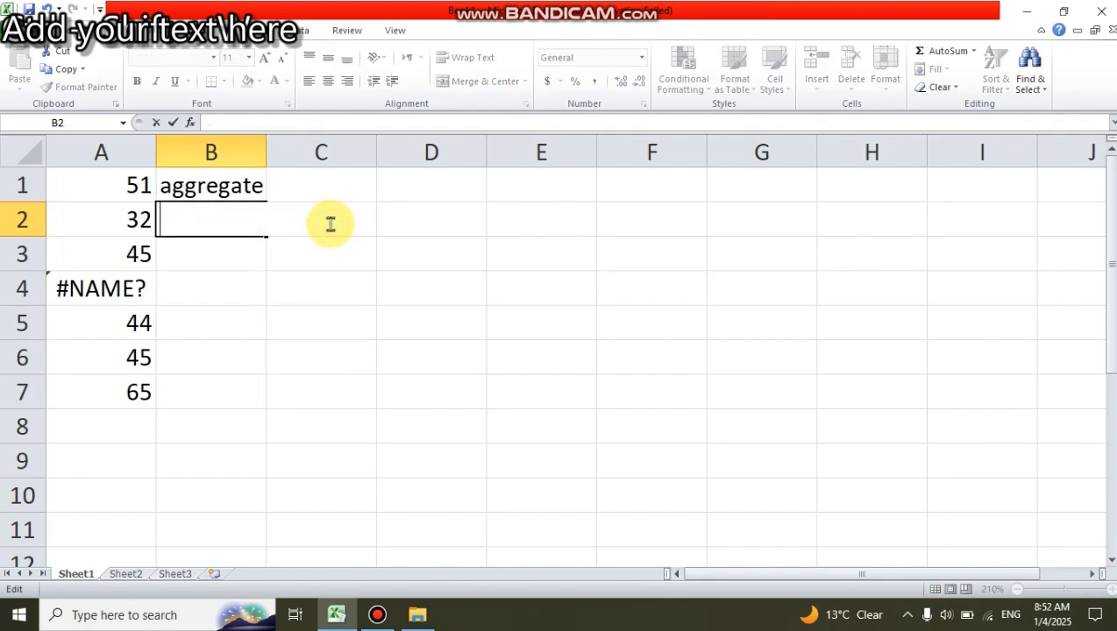
type("=")
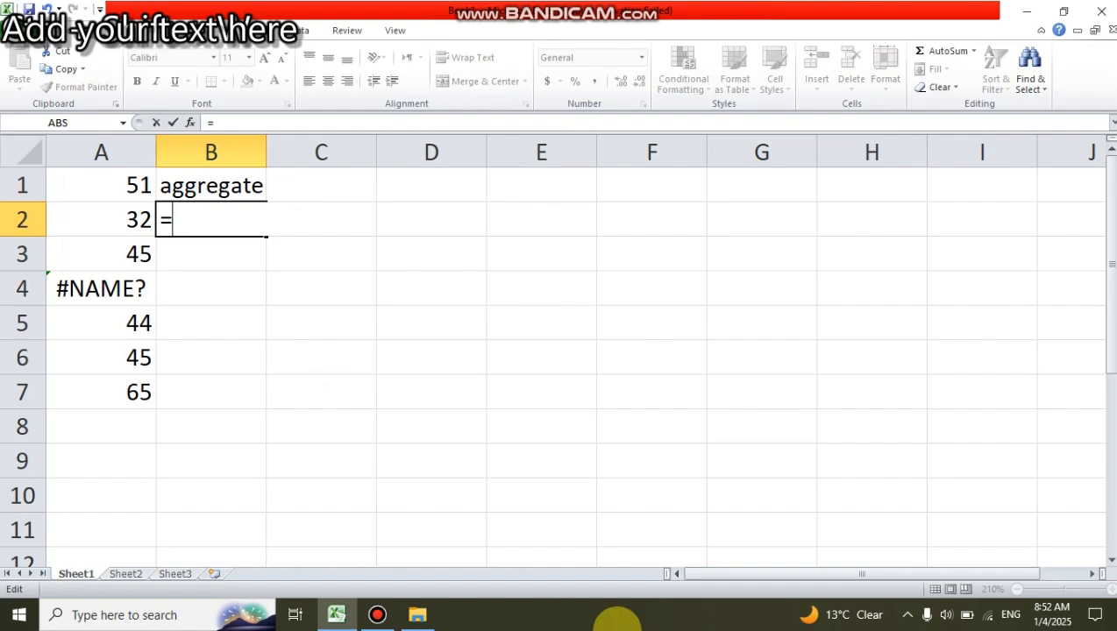
type("aggregate(")
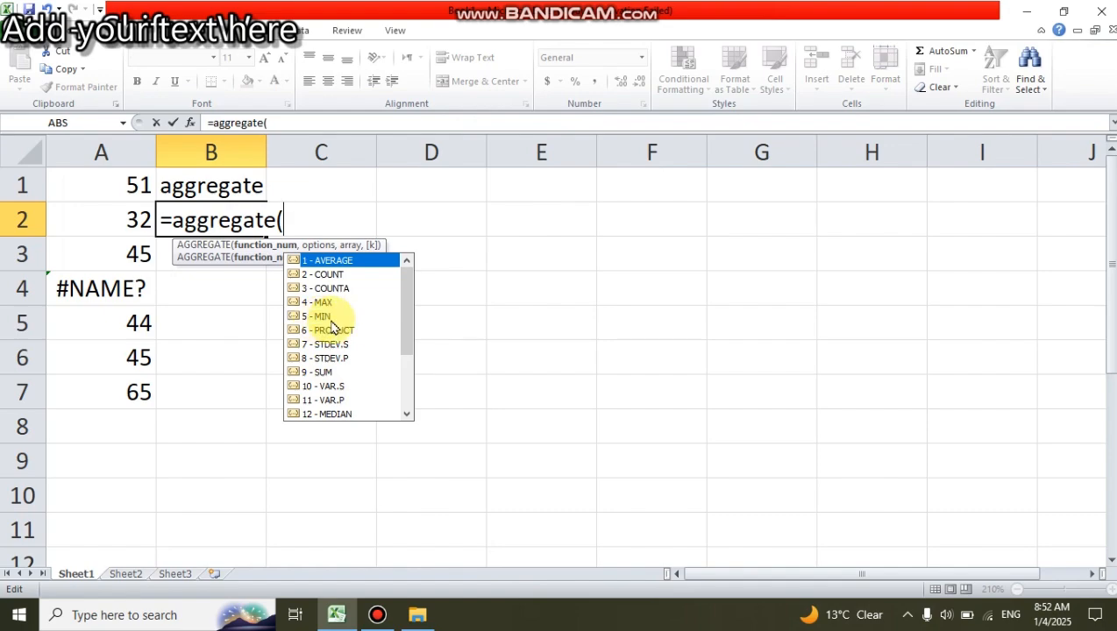
type("5")
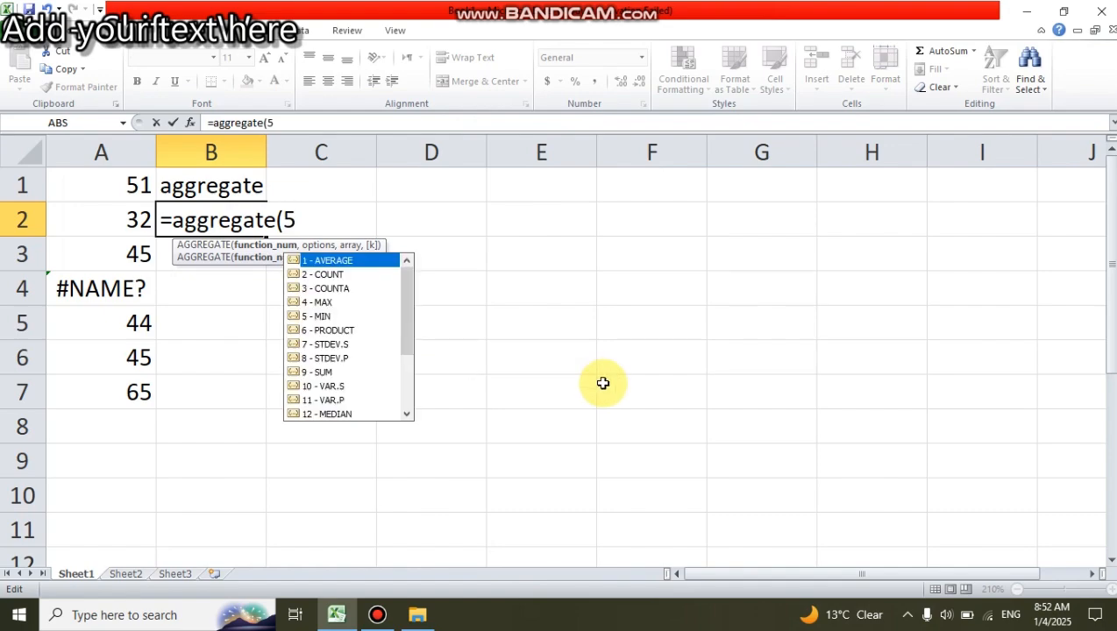
type(",")
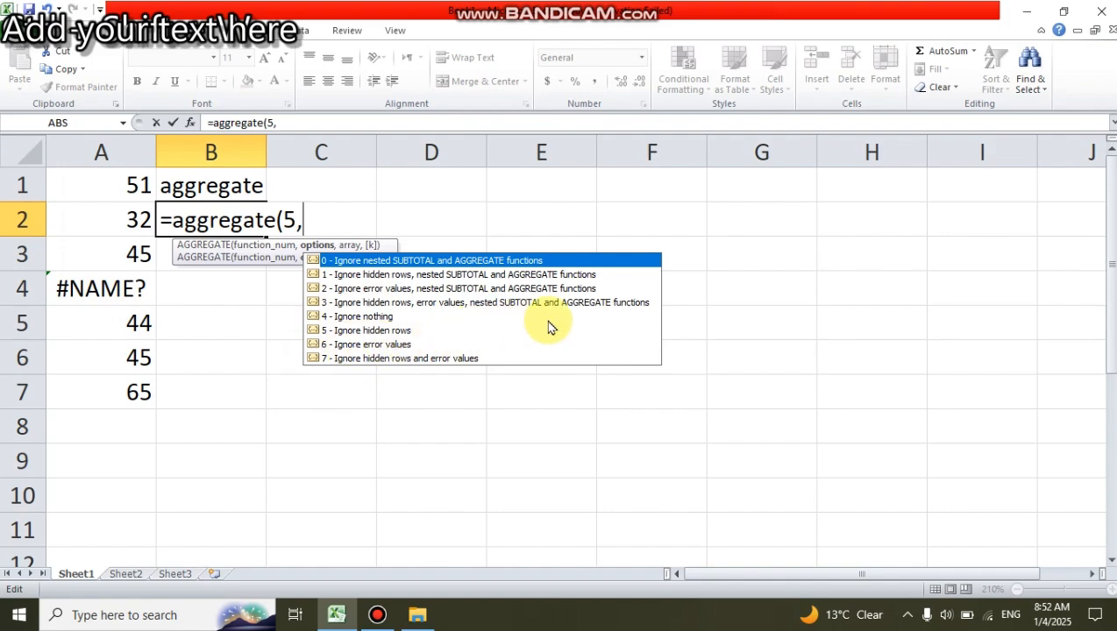
type("6,")
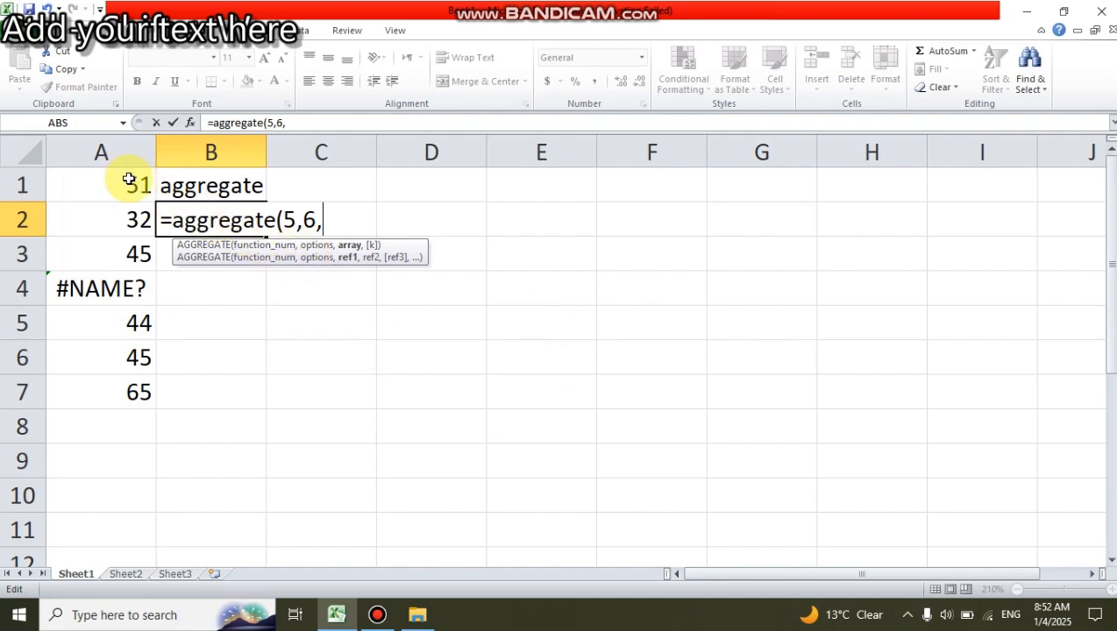
left_click_drag(132, 183, 131, 382)
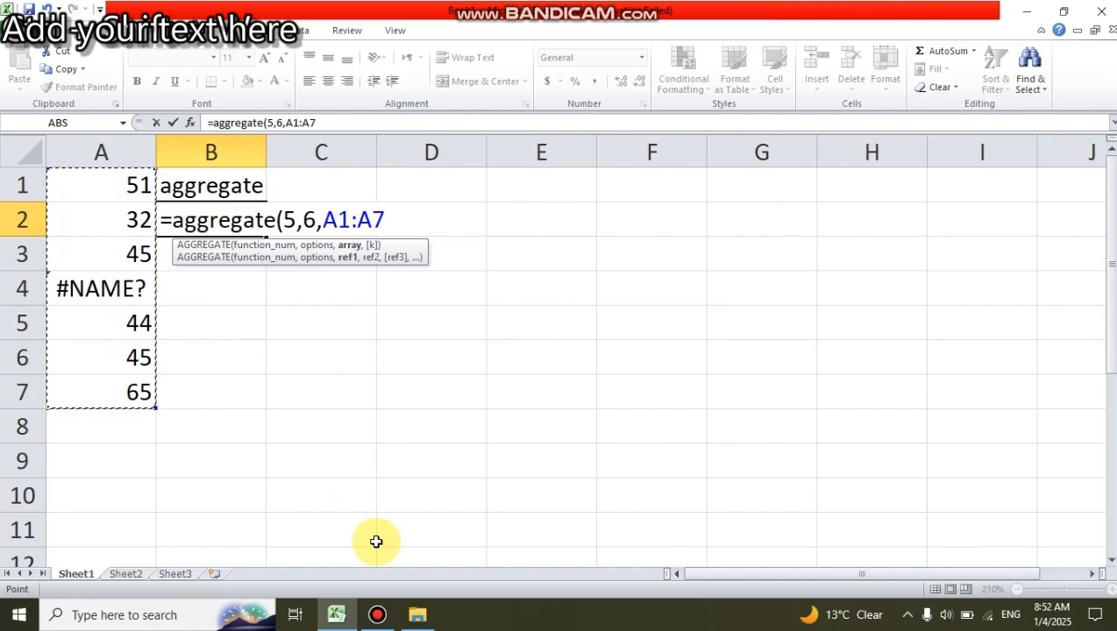
type(")")
key("Return")
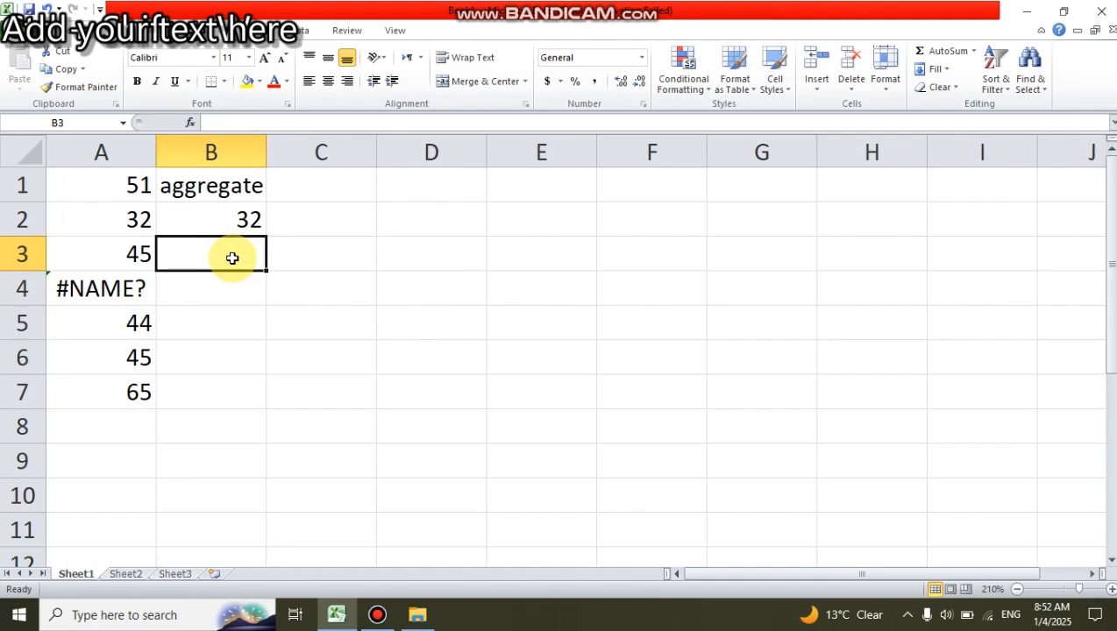
Enter =MAX(A1:A7) in cell B3 below the aggregate minimum.
type("=mi")
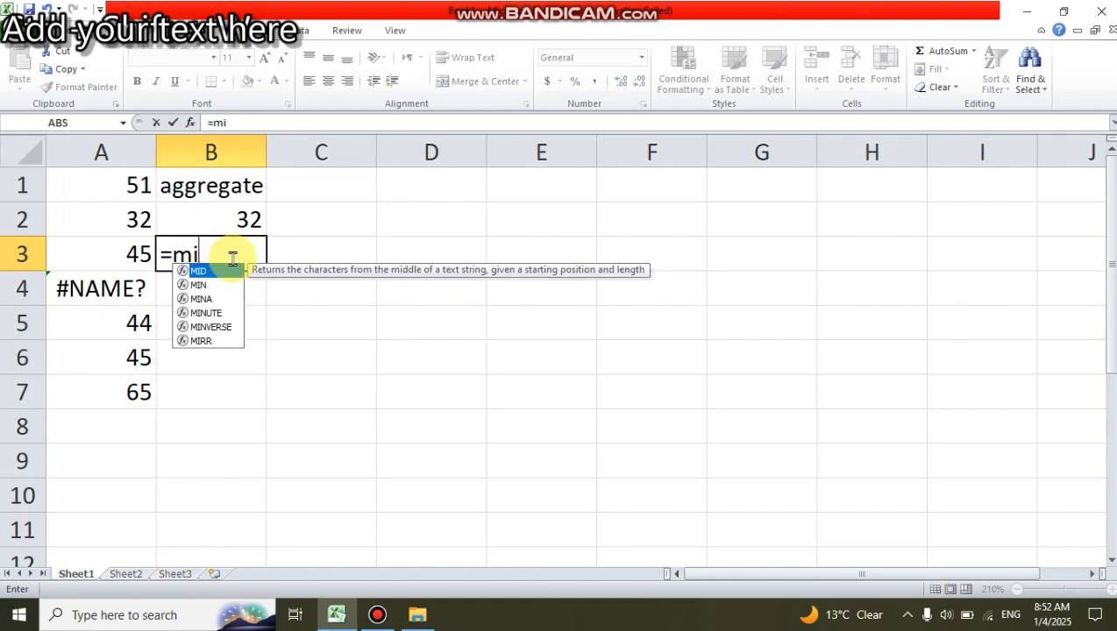
key("BackSpace")
type("ax(")
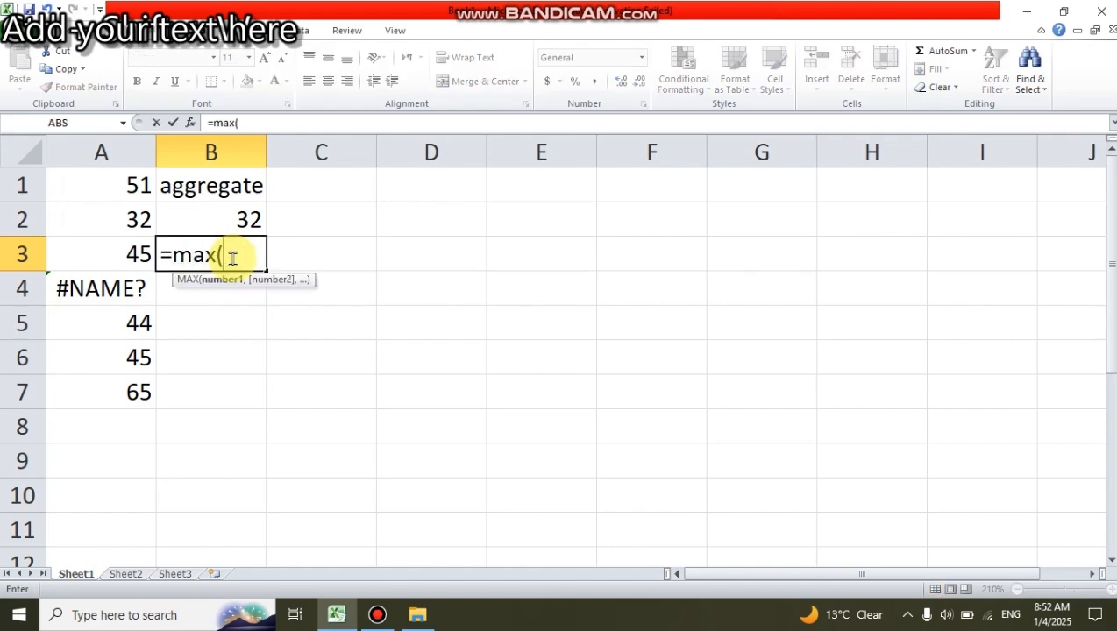
left_click_drag(139, 186, 144, 391)
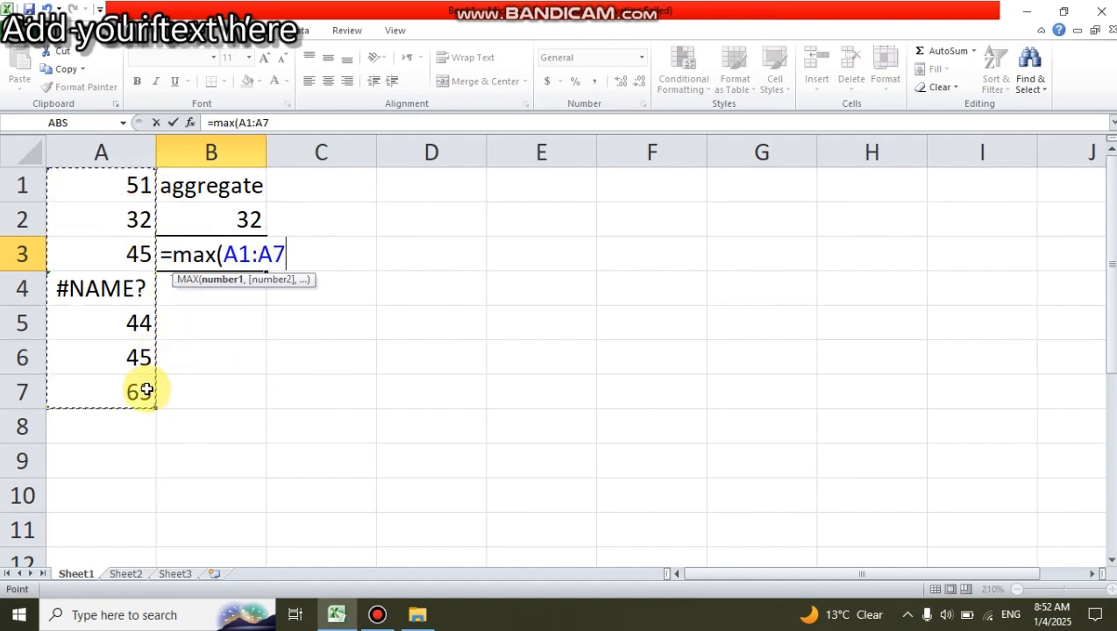
type(")")
key("Return")
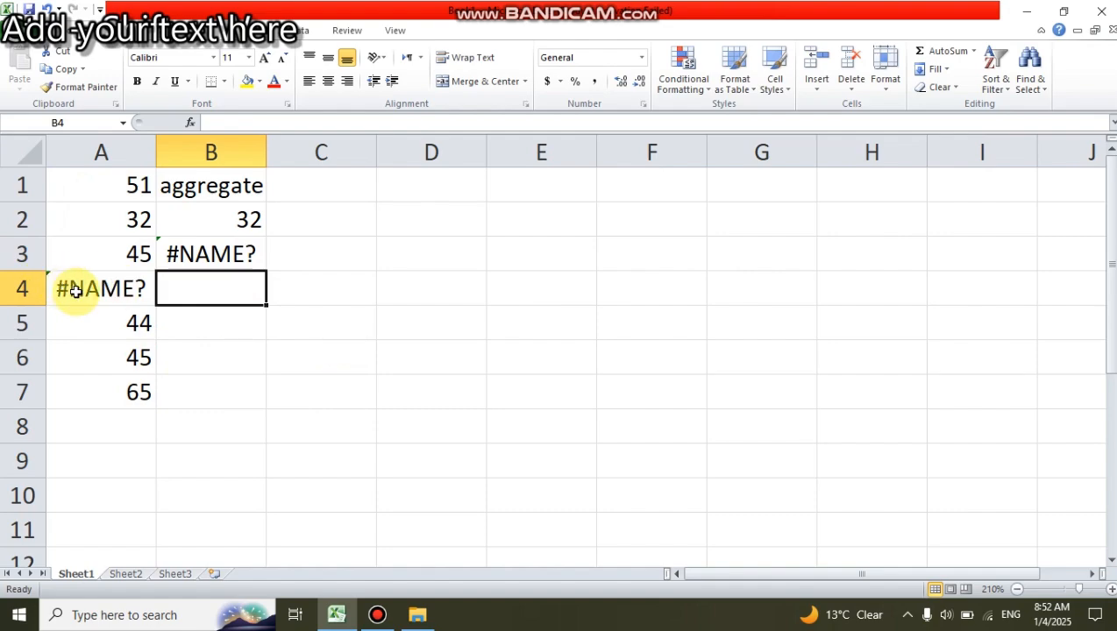
Replace the MAX formula in B3 with =AGGREGATE(4,6,A1:A7) to find the maximum while ignoring error values.
left_click(271, 252)
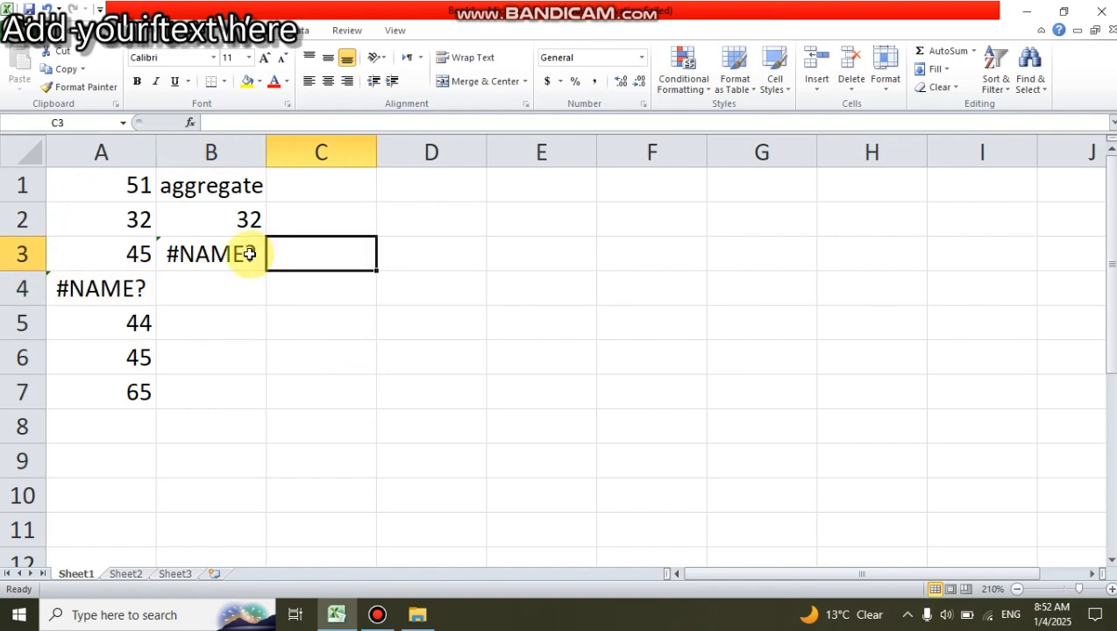
double_click(250, 254)
left_click(318, 256)
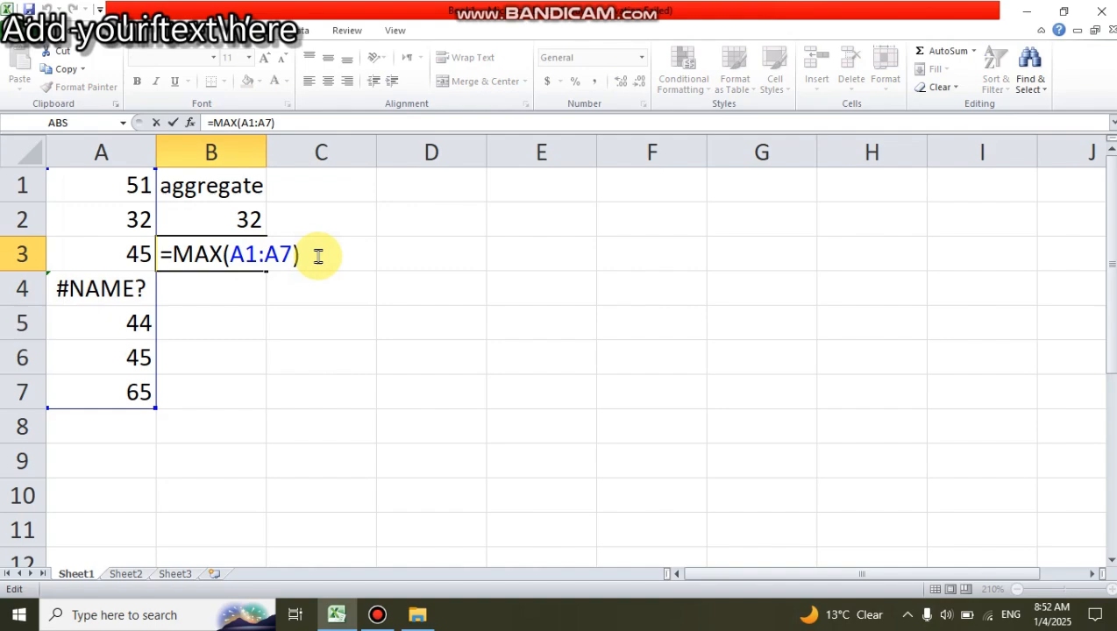
key("BackSpace")
key("BackSpace")
key("BackSpace")
key("BackSpace")
key("BackSpace")
key("BackSpace")
key("BackSpace")
key("BackSpace")
key("BackSpace")
key("BackSpace")
key("BackSpace")
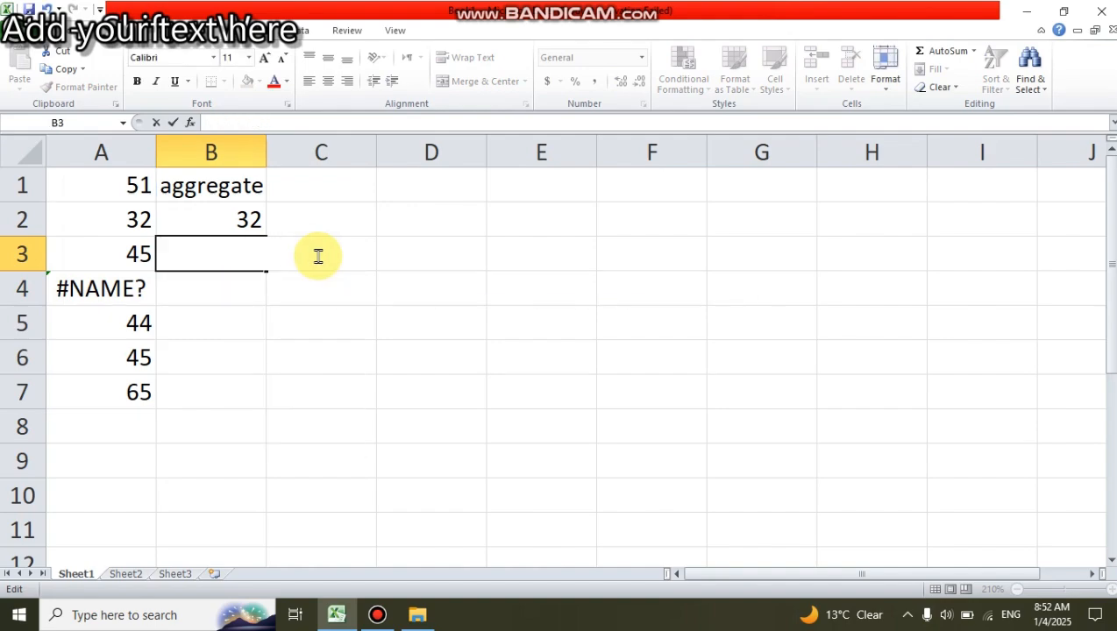
type("=aggre")
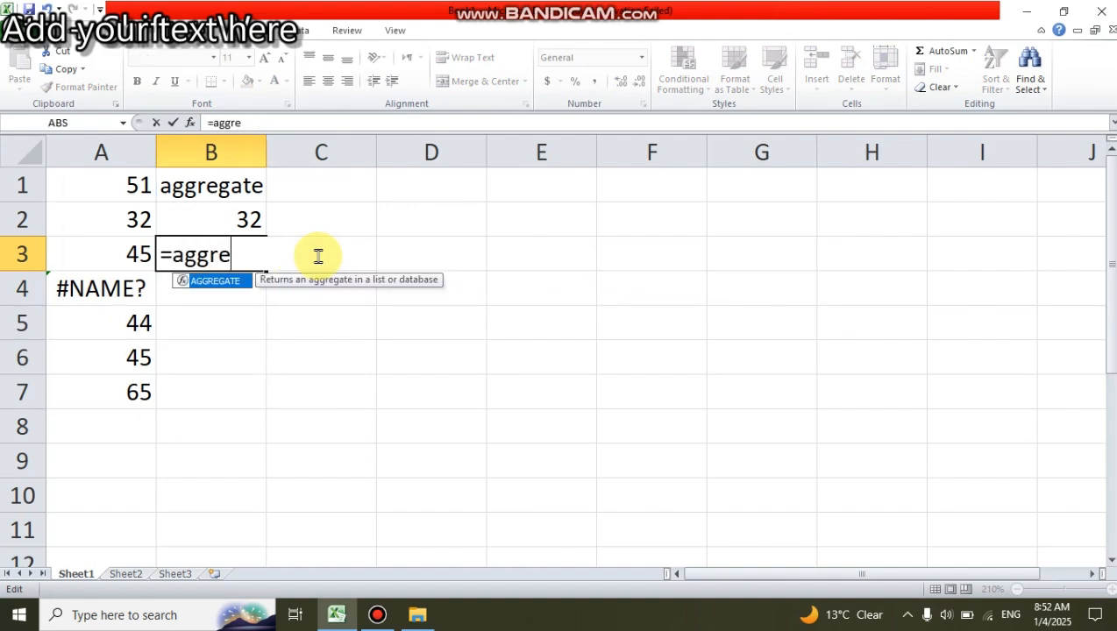
type("gate(")
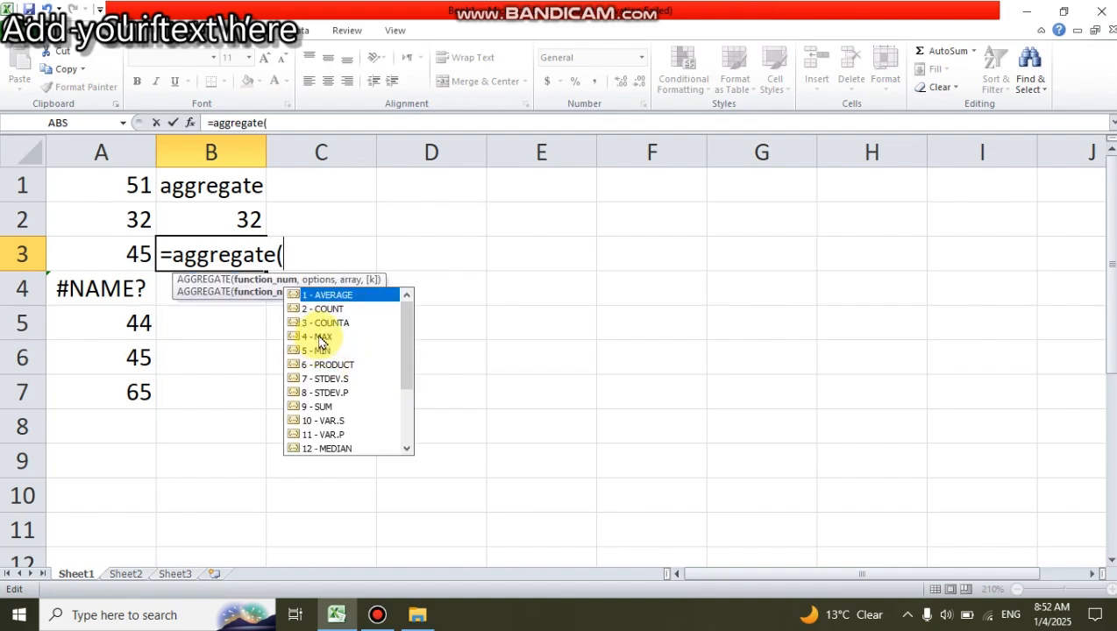
type("4")
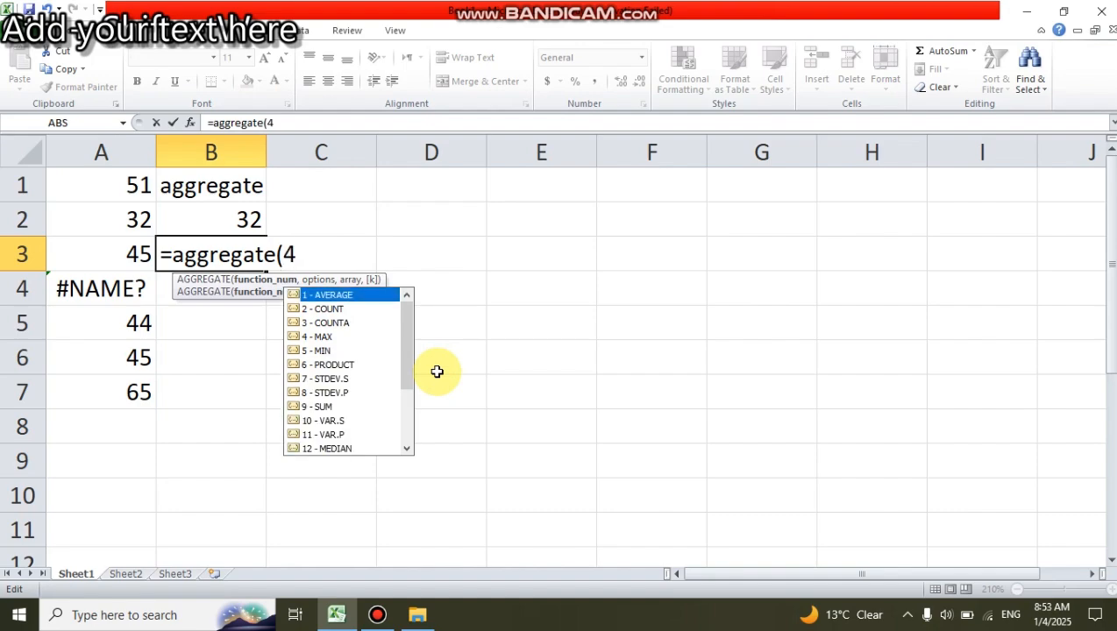
type(",")
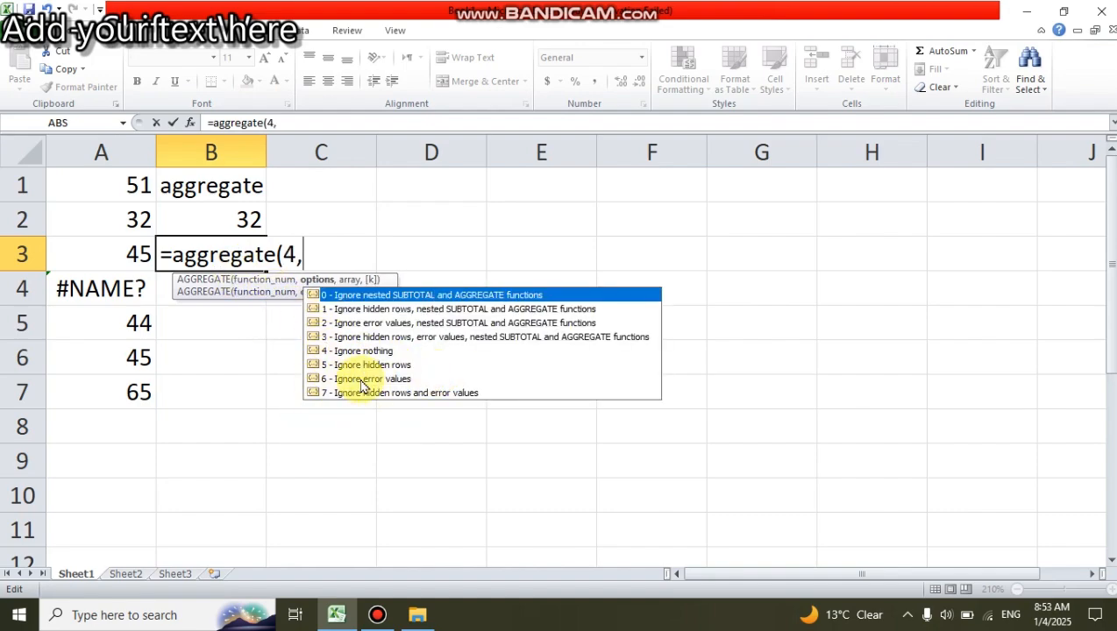
type("6")
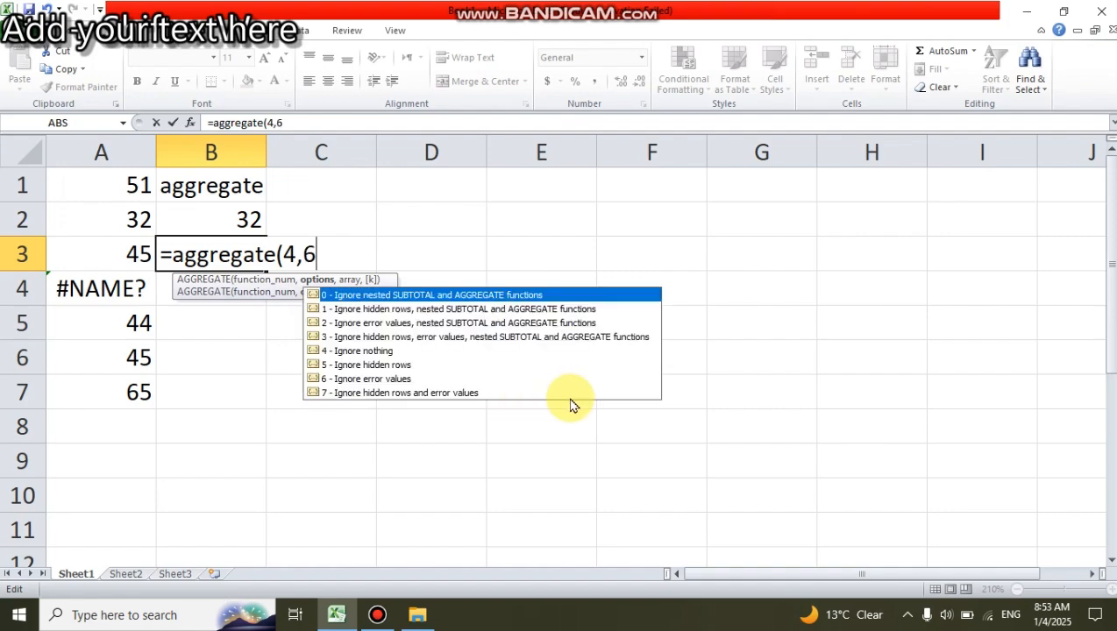
type(",")
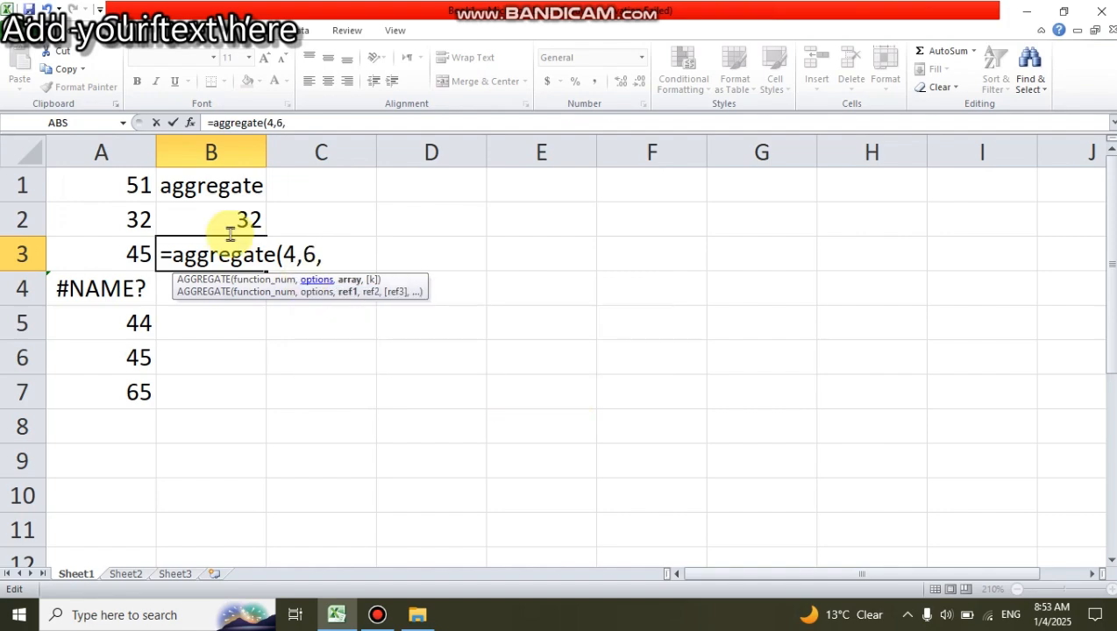
left_click_drag(130, 191, 131, 386)
type(")")
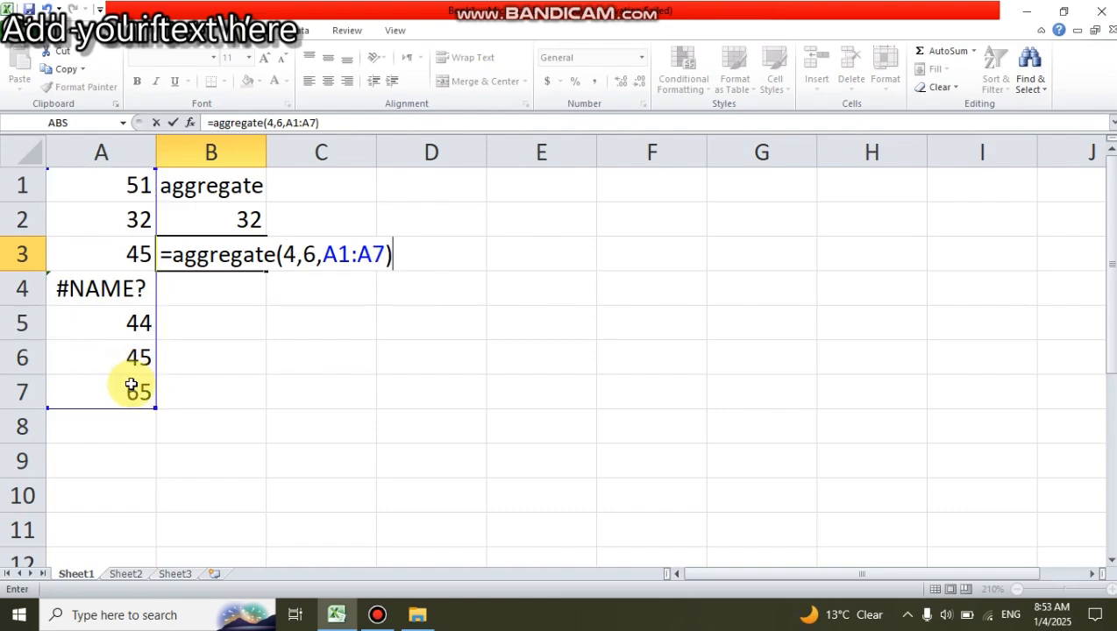
key("Return")
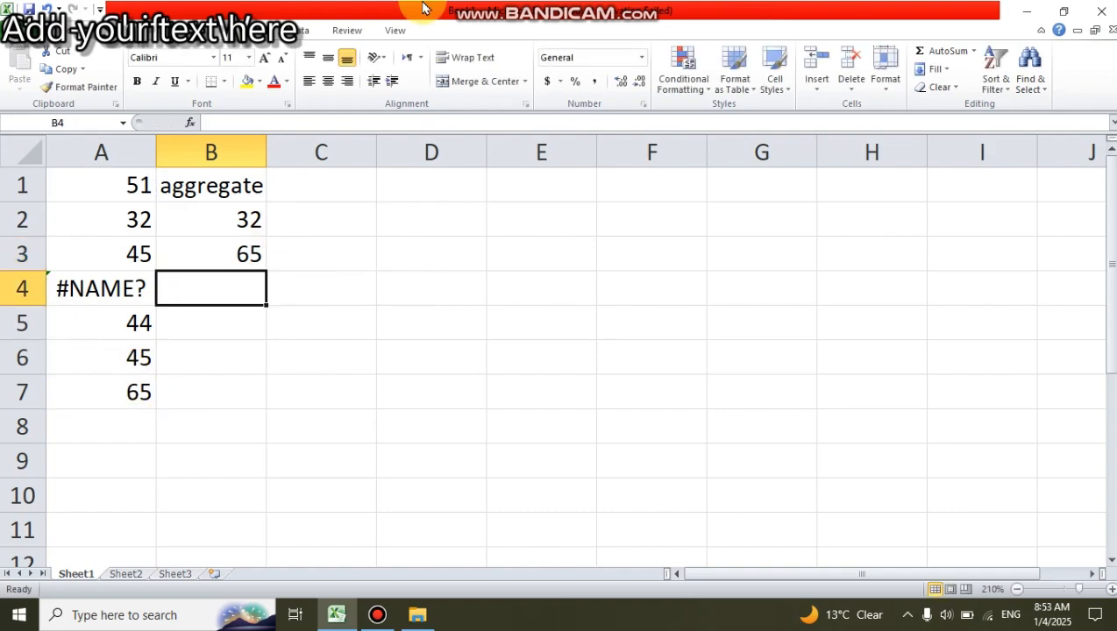
Enter =AVERAGE(A1:A7) in cell B4 below the aggregate maximum.
mouse_move(685, 9)
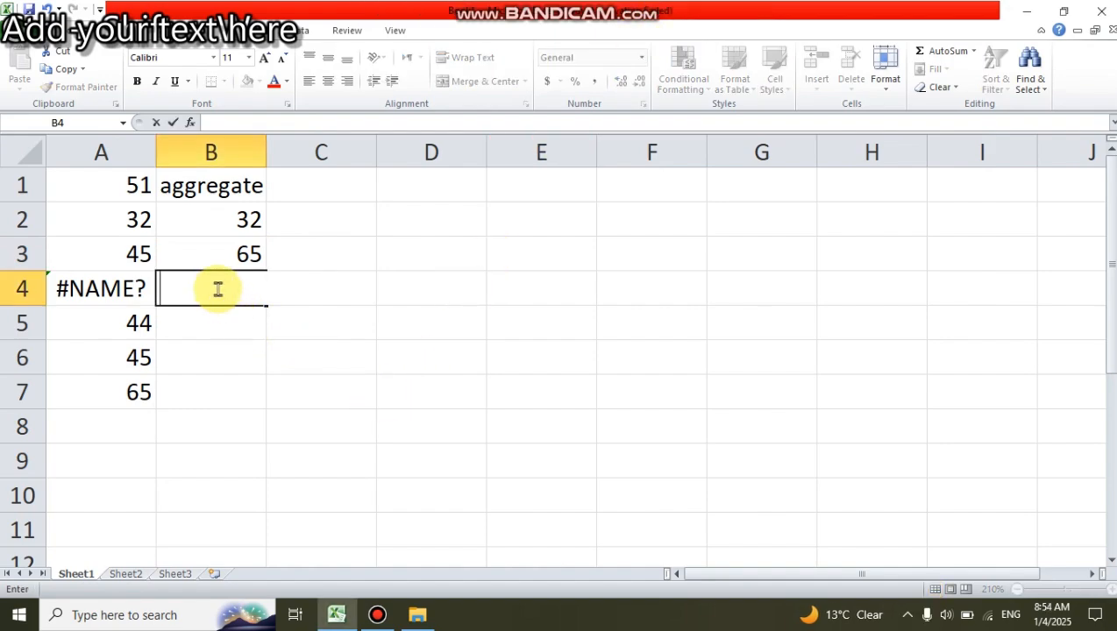
left_click(216, 287)
type("=")
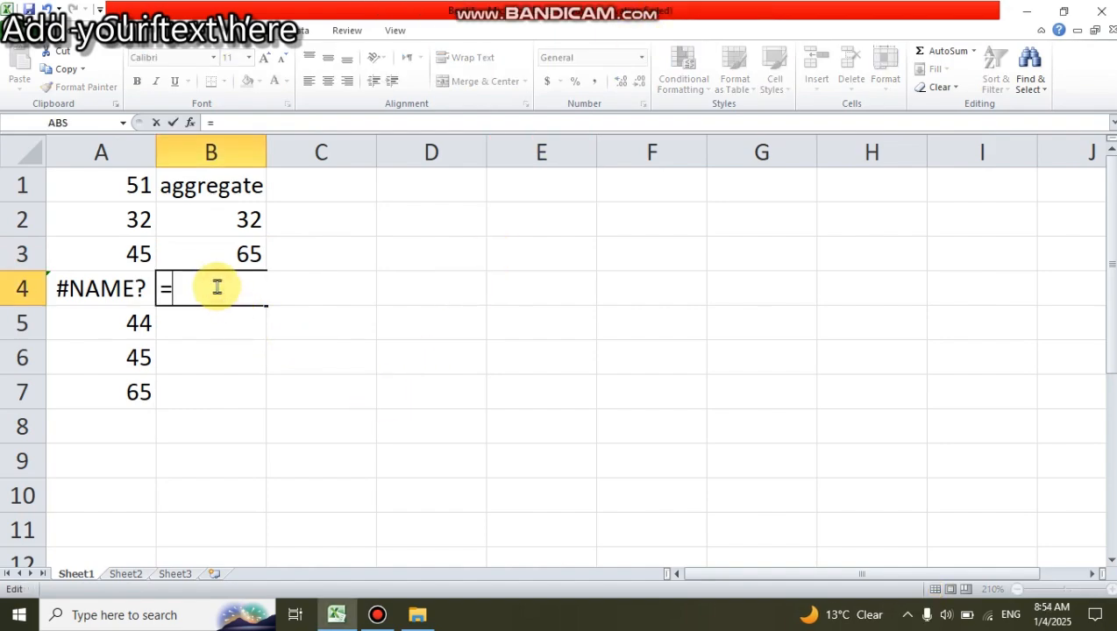
type("average")
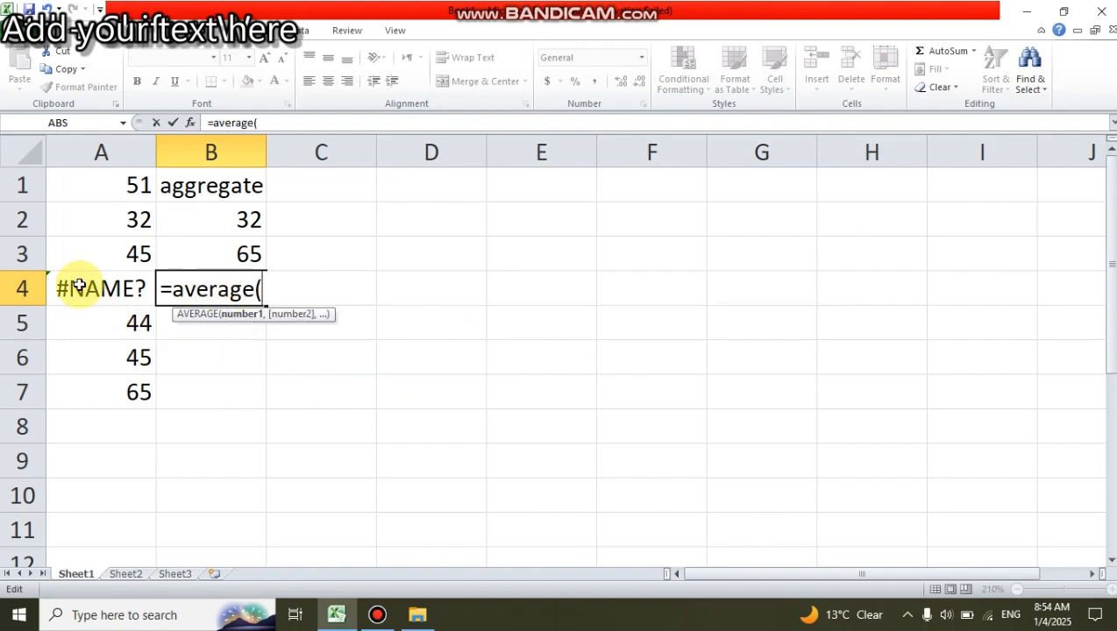
left_click_drag(111, 184, 110, 382)
type(")")
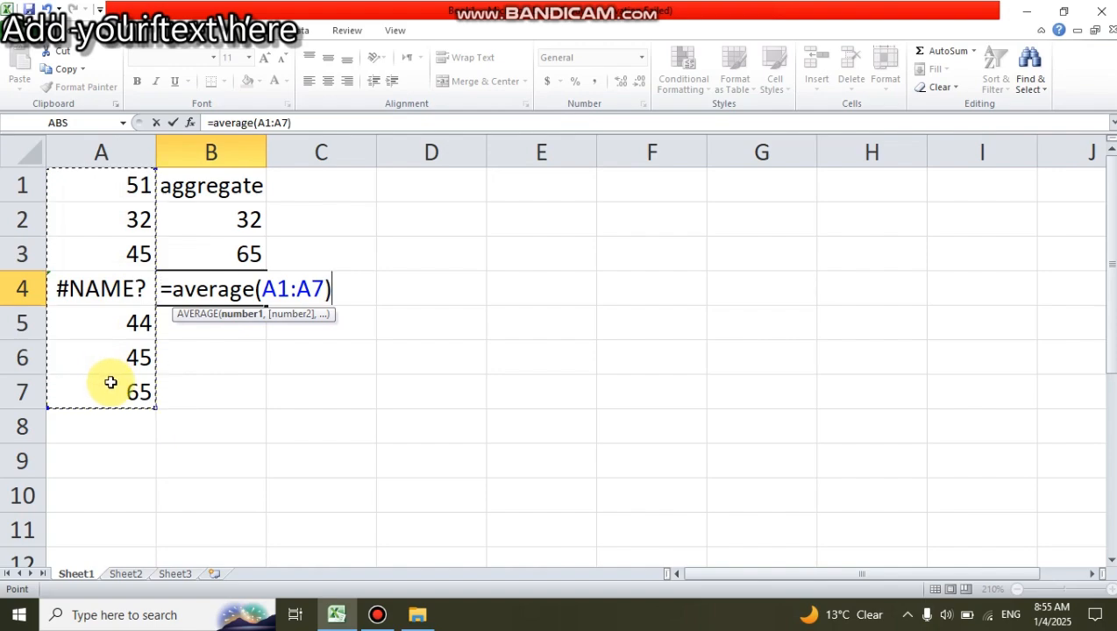
key("Return")
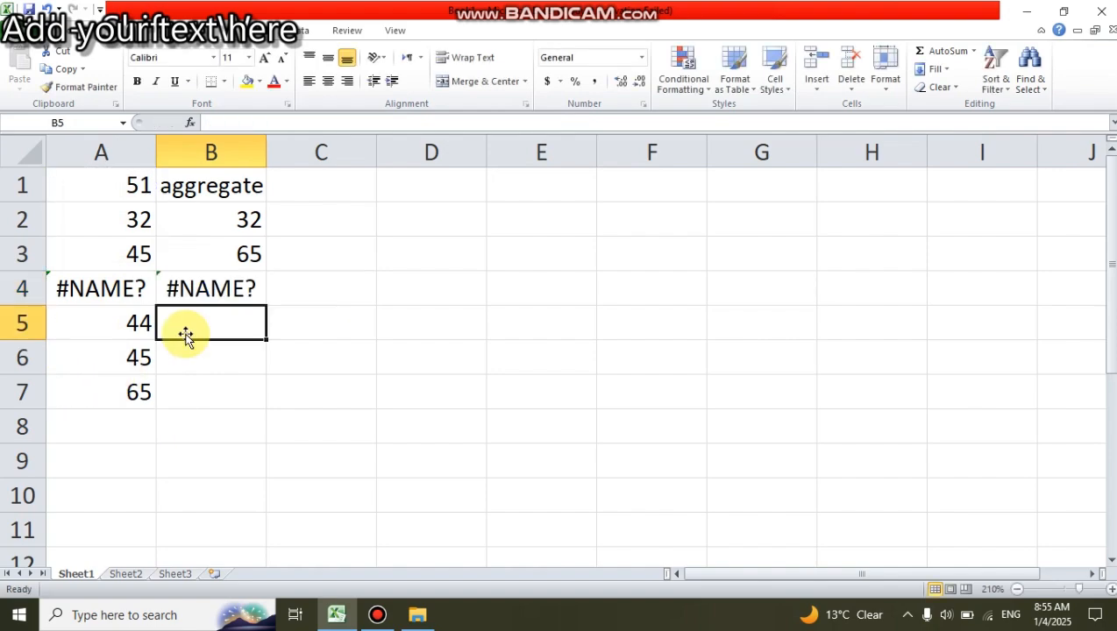
Replace the AVERAGE formula in B4 with =AGGREGATE(1,6,A1:A7) to average the range while ignoring error values.
left_click(242, 290)
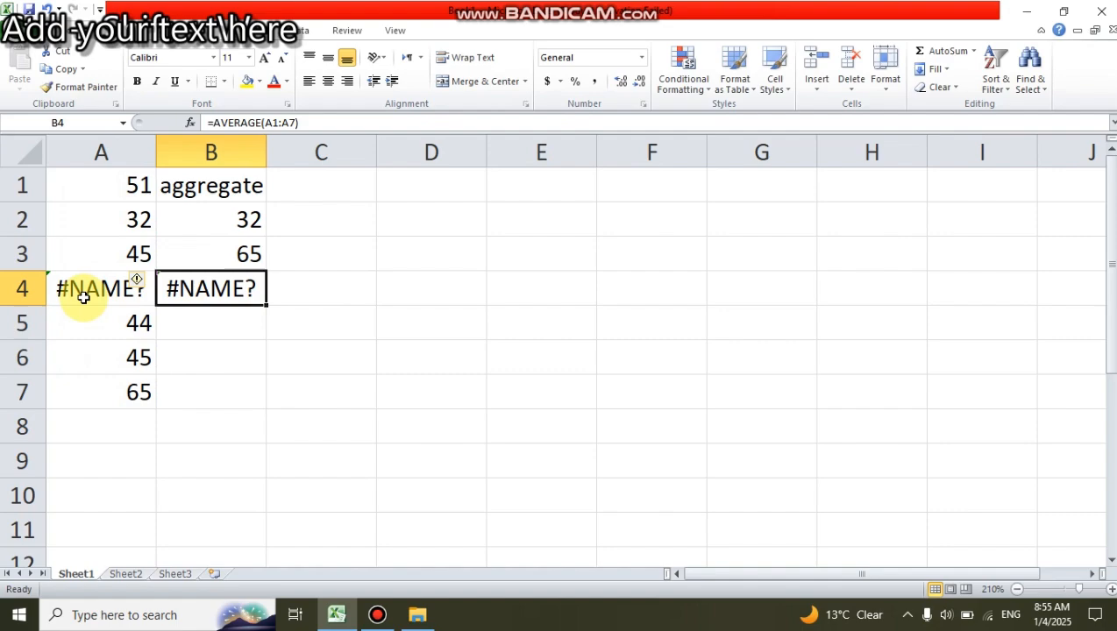
double_click(231, 292)
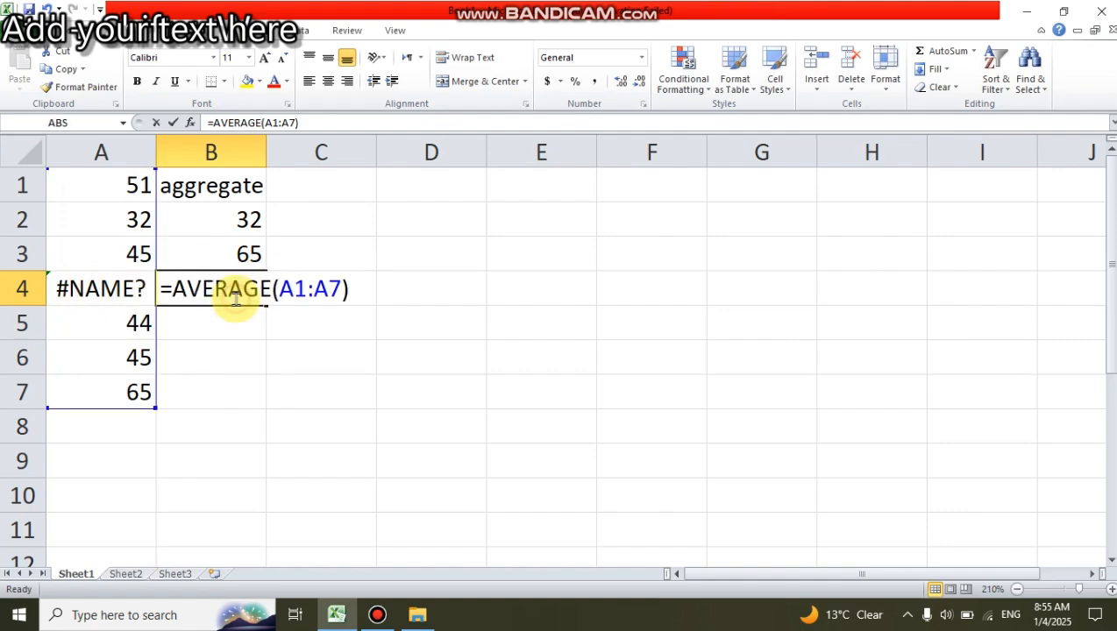
left_click(375, 293)
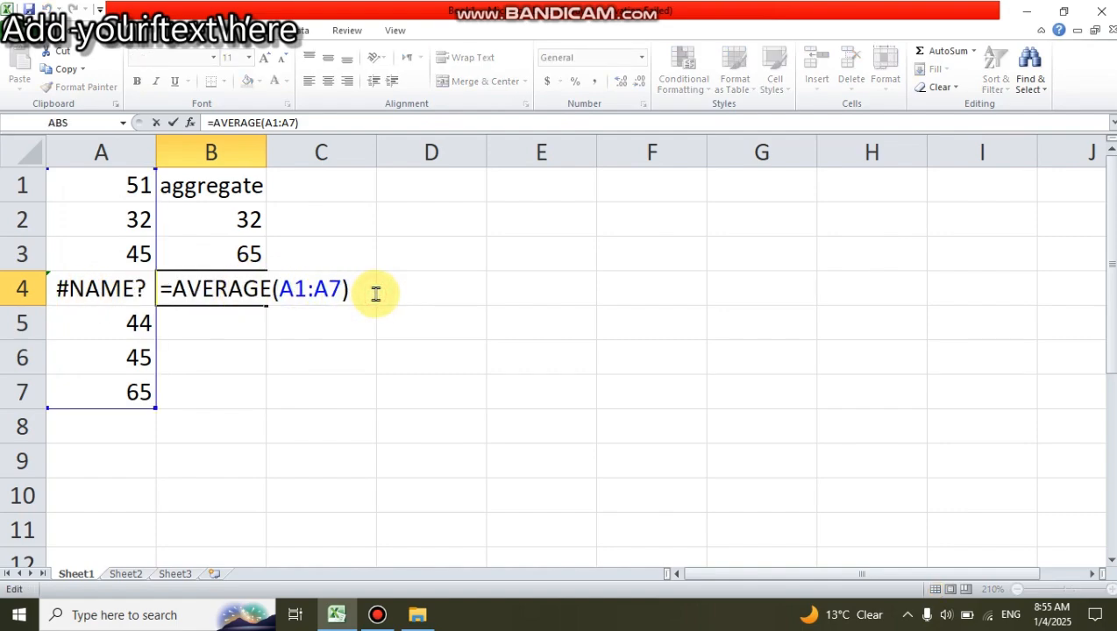
key("BackSpace")
key("BackSpace")
key("BackSpace")
key("BackSpace")
key("BackSpace")
key("BackSpace")
key("BackSpace")
key("BackSpace")
key("BackSpace")
key("BackSpace")
key("BackSpace")
key("BackSpace")
key("BackSpace")
key("BackSpace")
key("BackSpace")
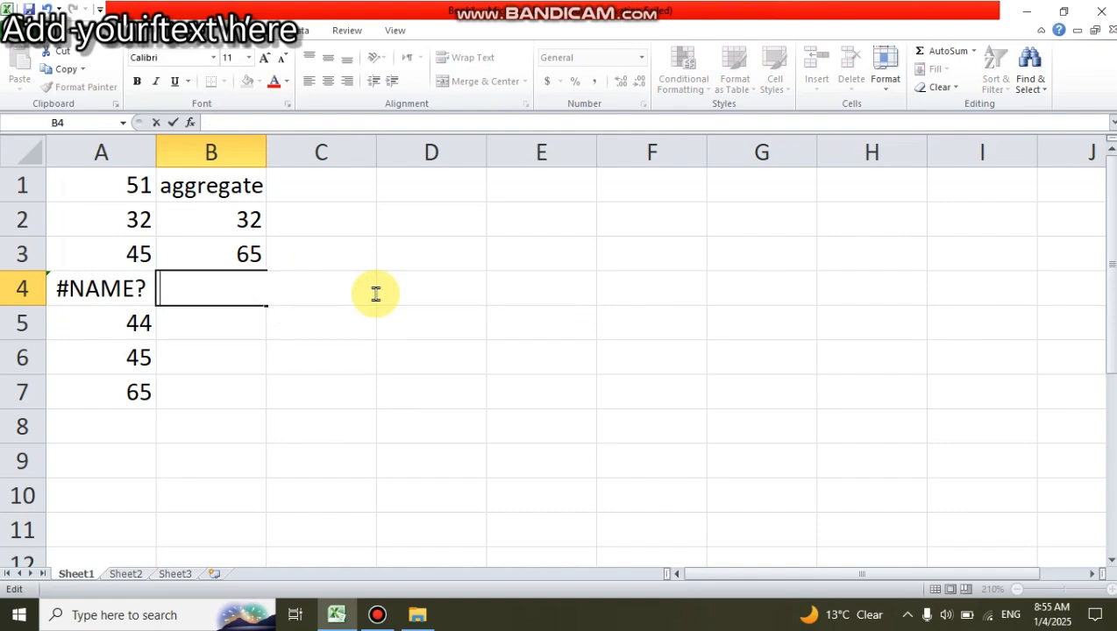
type("=")
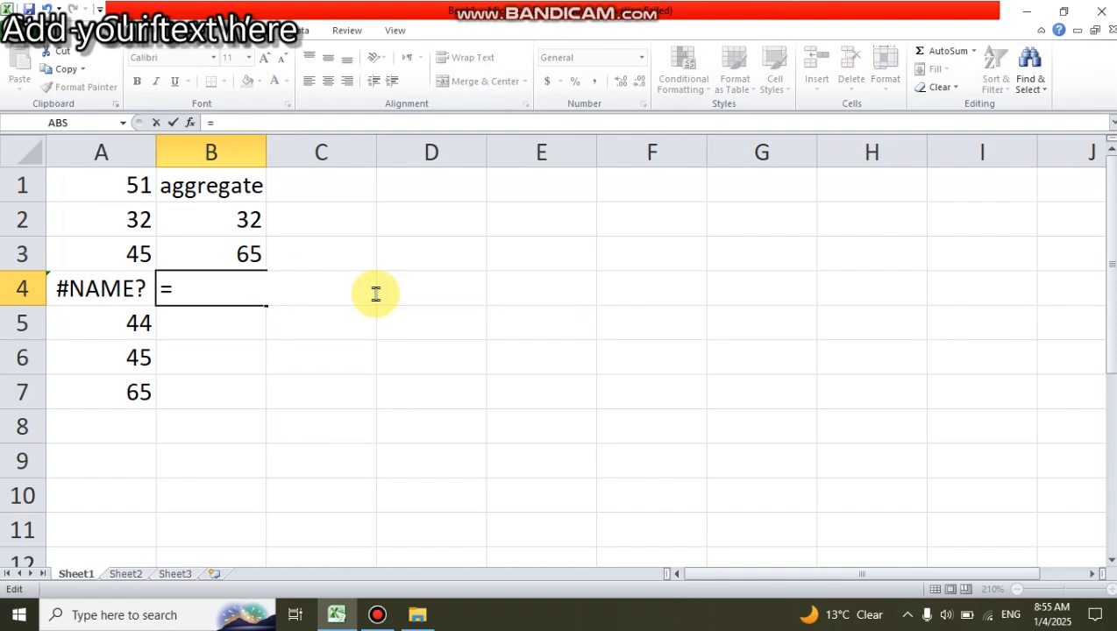
type("aggreg")
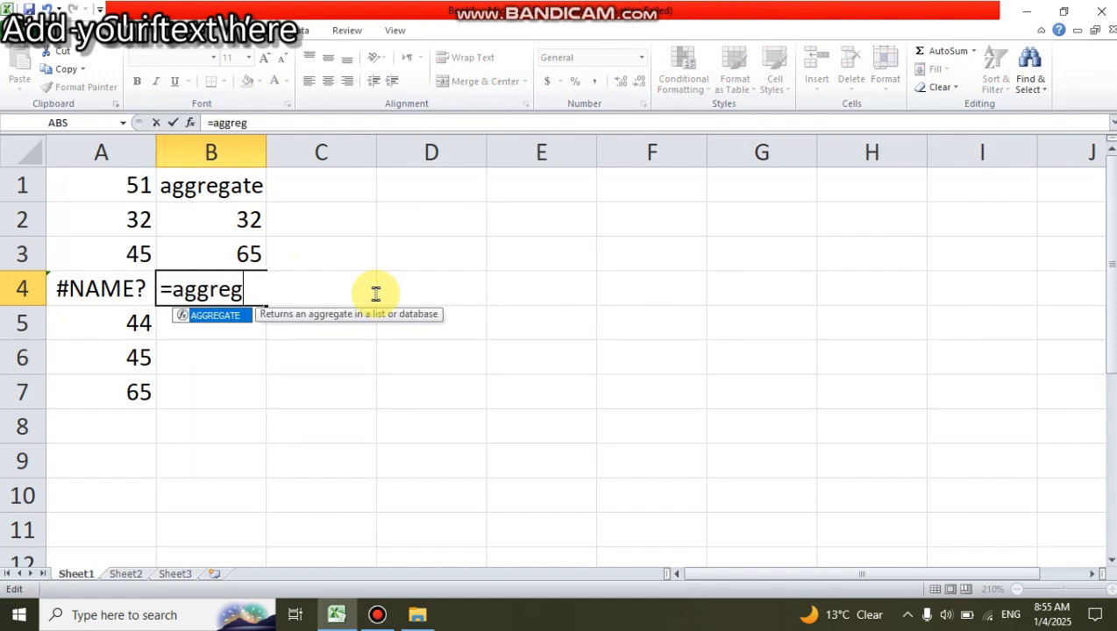
type("ate(")
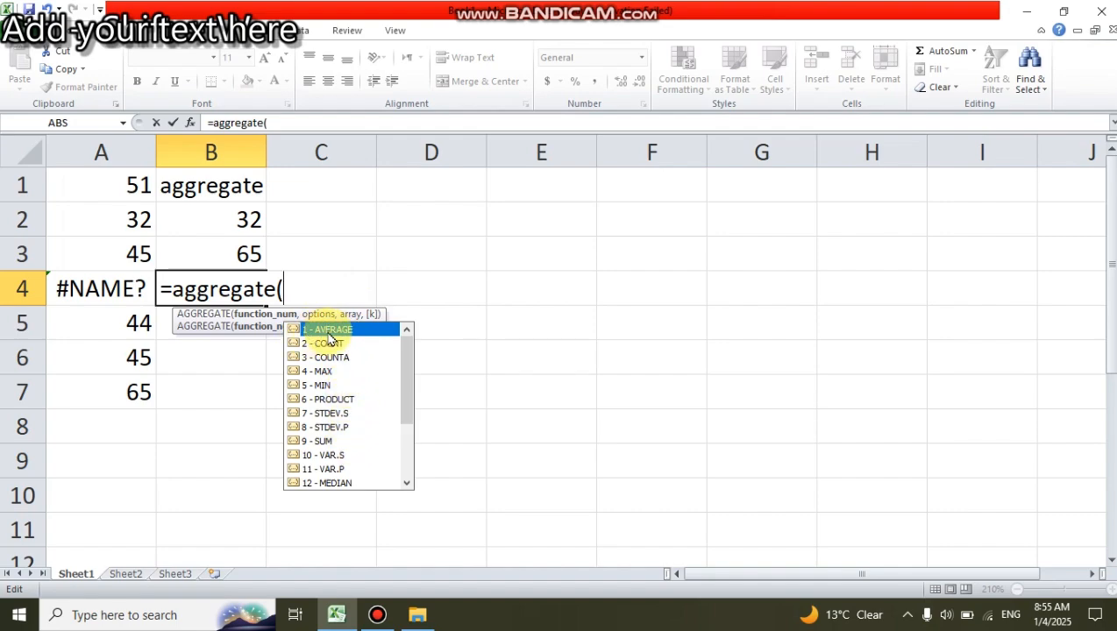
type("1")
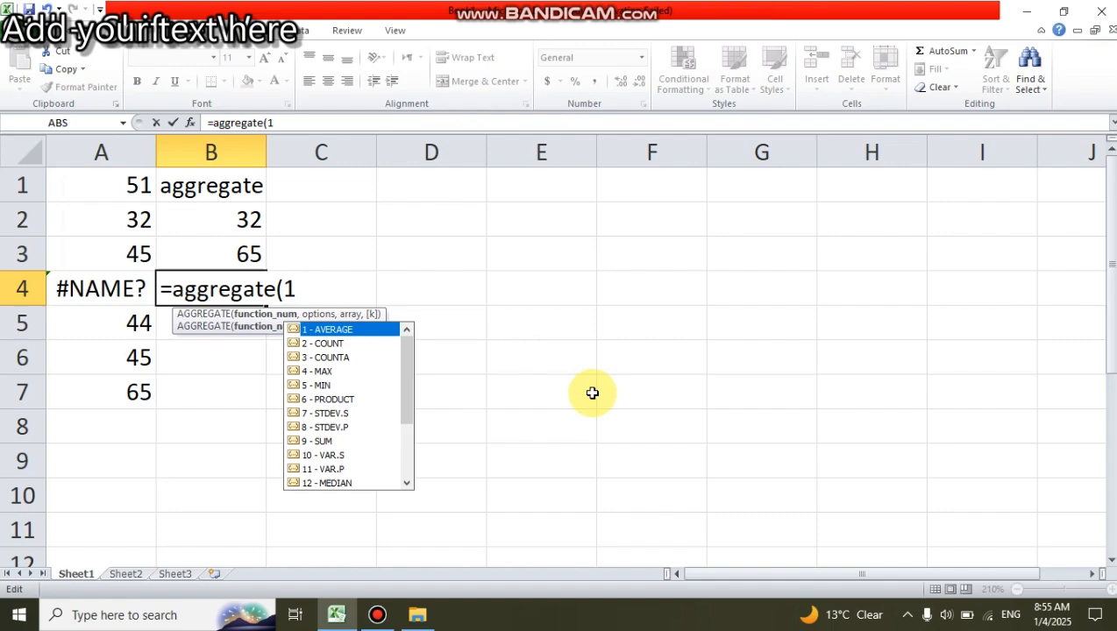
type(",")
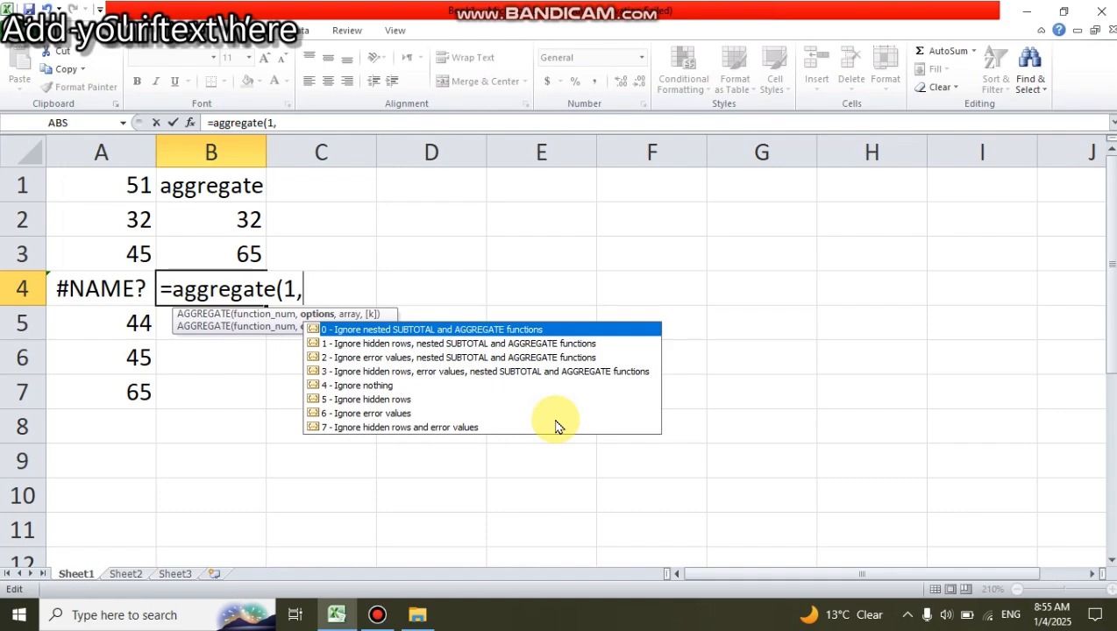
type("6,")
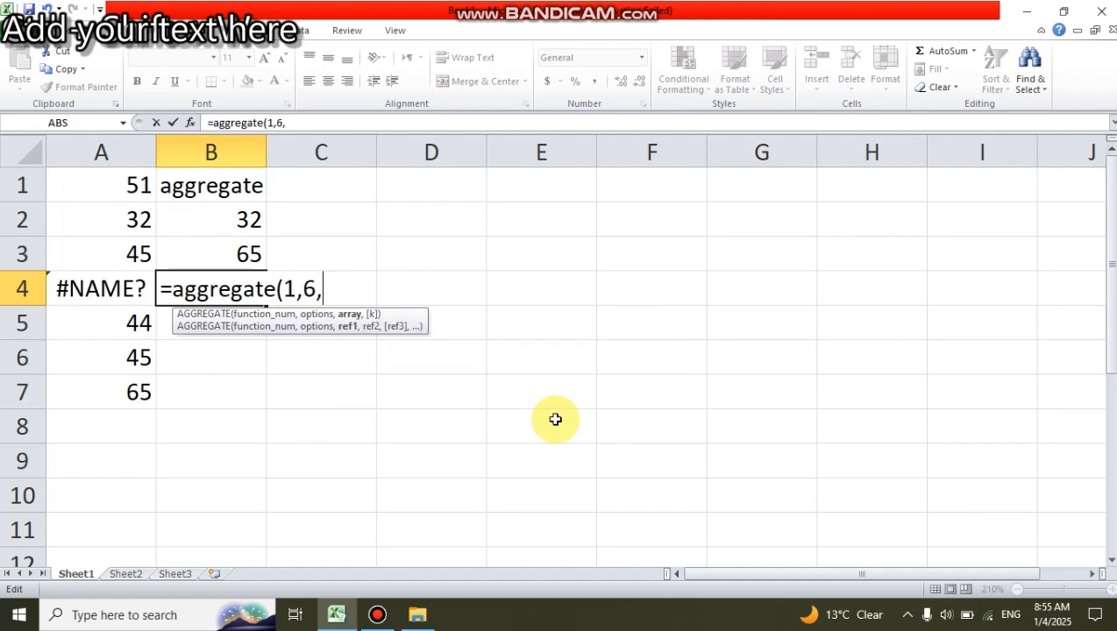
left_click_drag(127, 183, 147, 360)
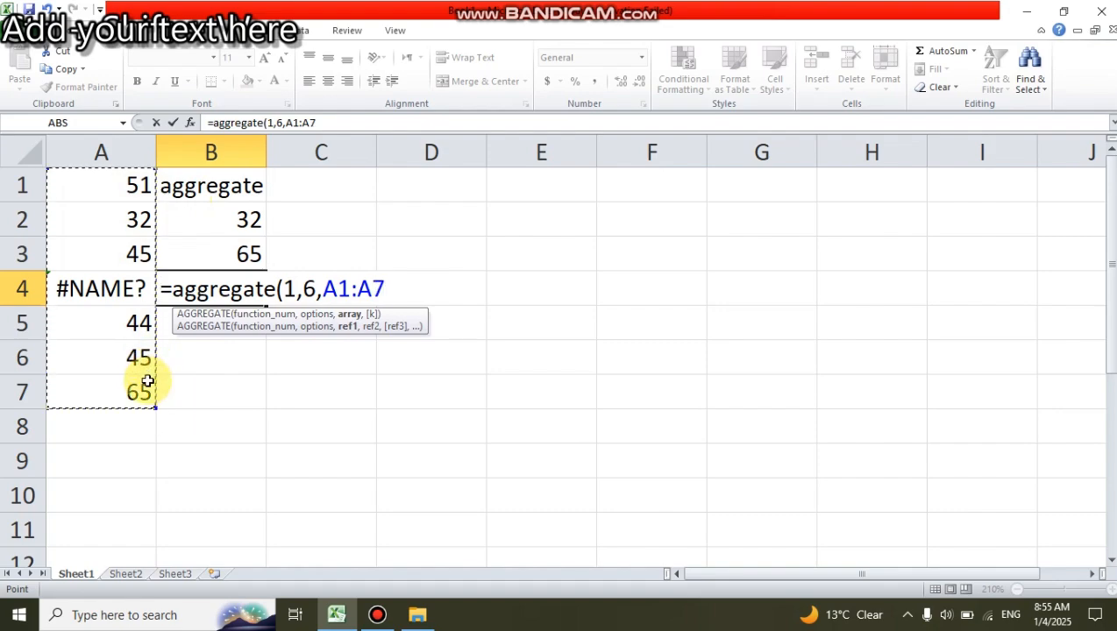
type(")")
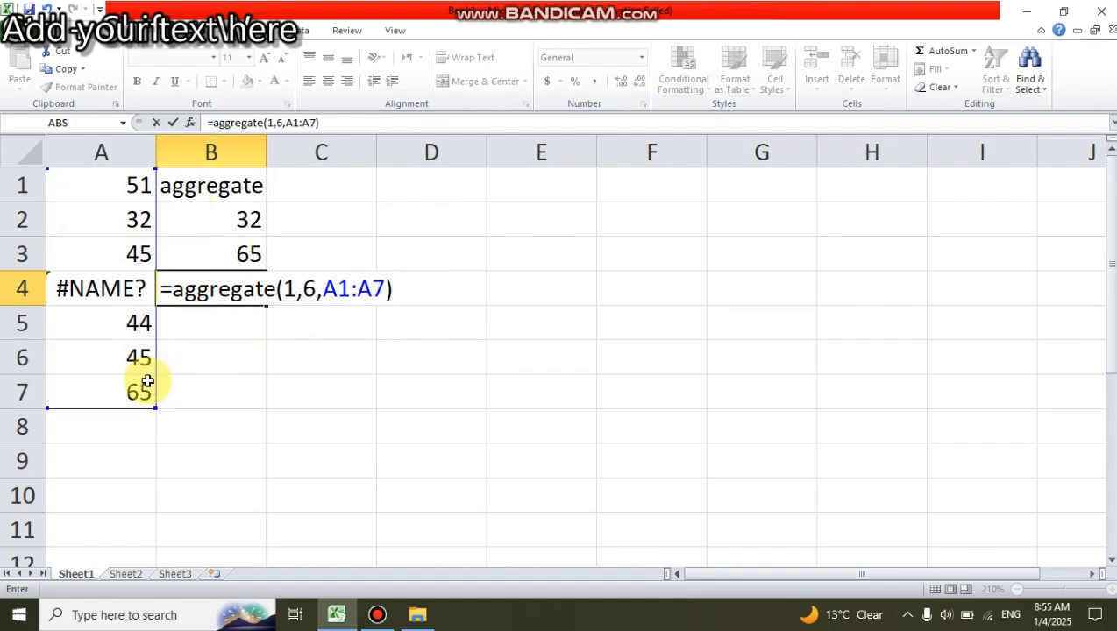
key("Return")
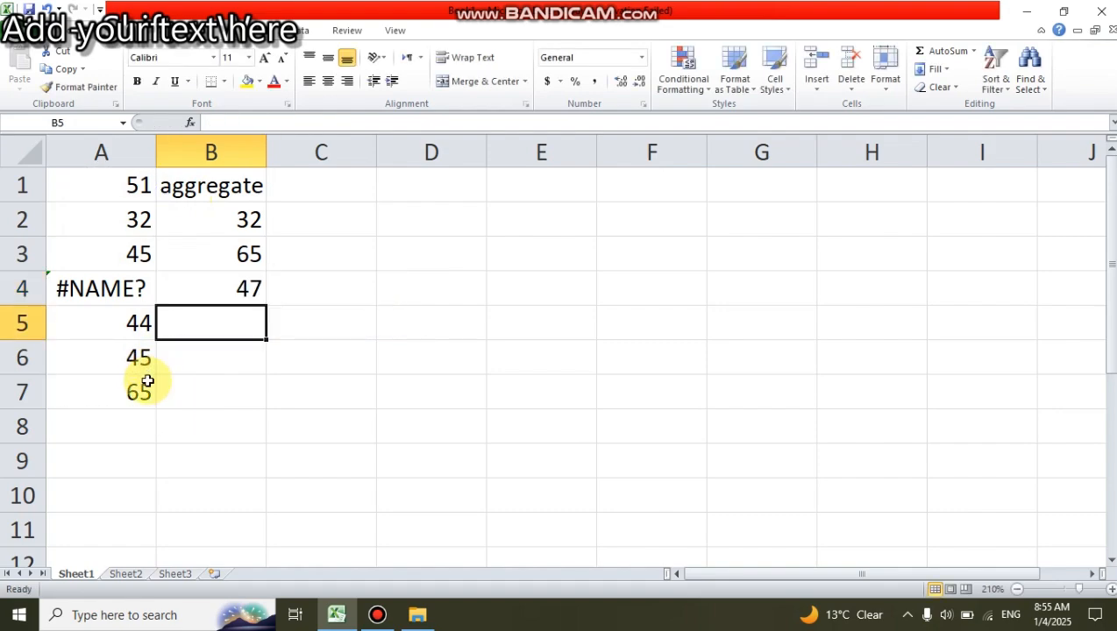
left_click(331, 404)
left_click(243, 329)
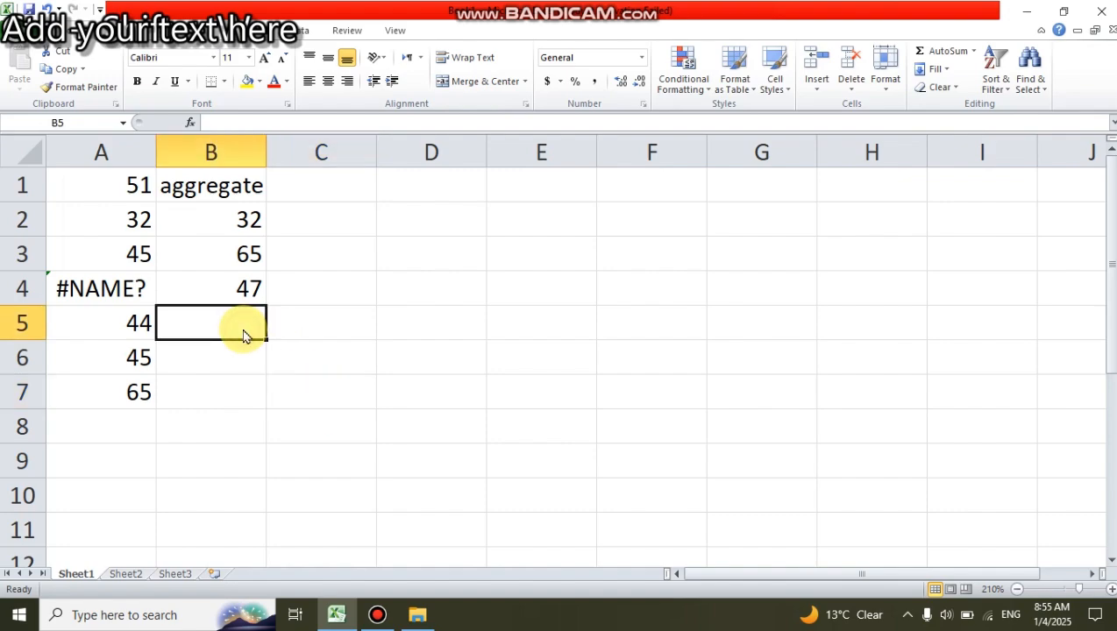
Enter =SUM(A1:A10) in cell B3 to total the ten values in column A.
mouse_move(529, 4)
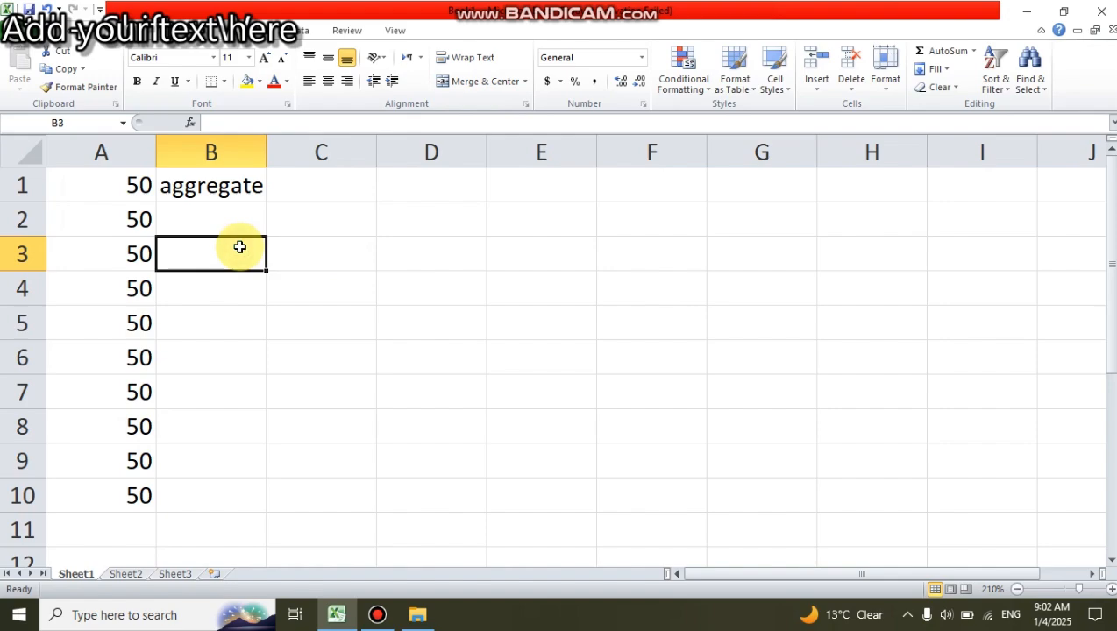
type("=sum(")
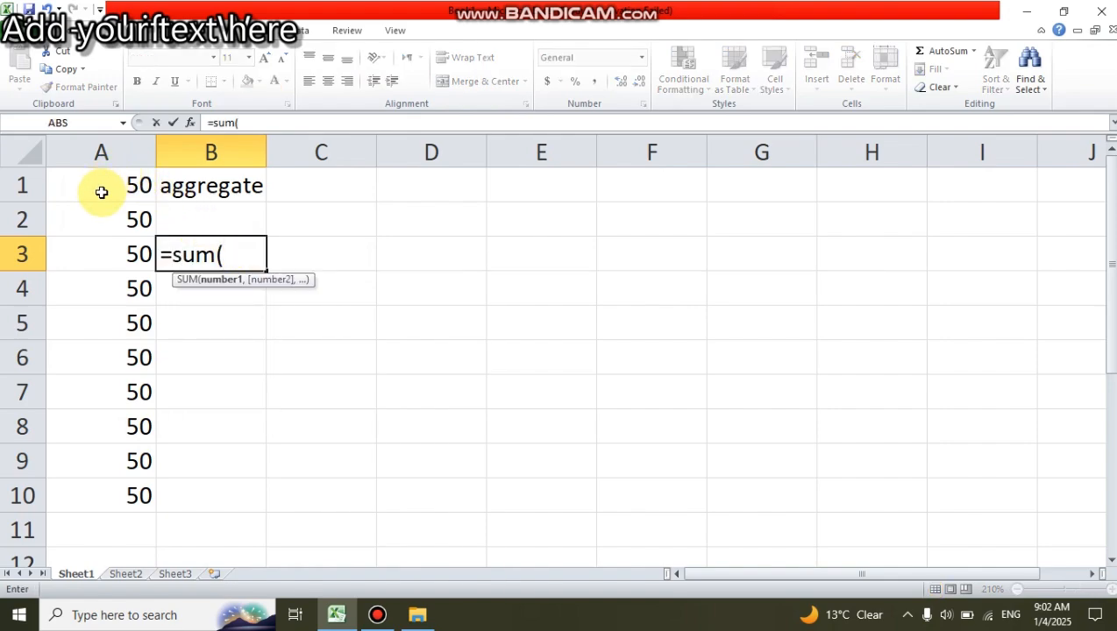
left_click_drag(101, 192, 132, 495)
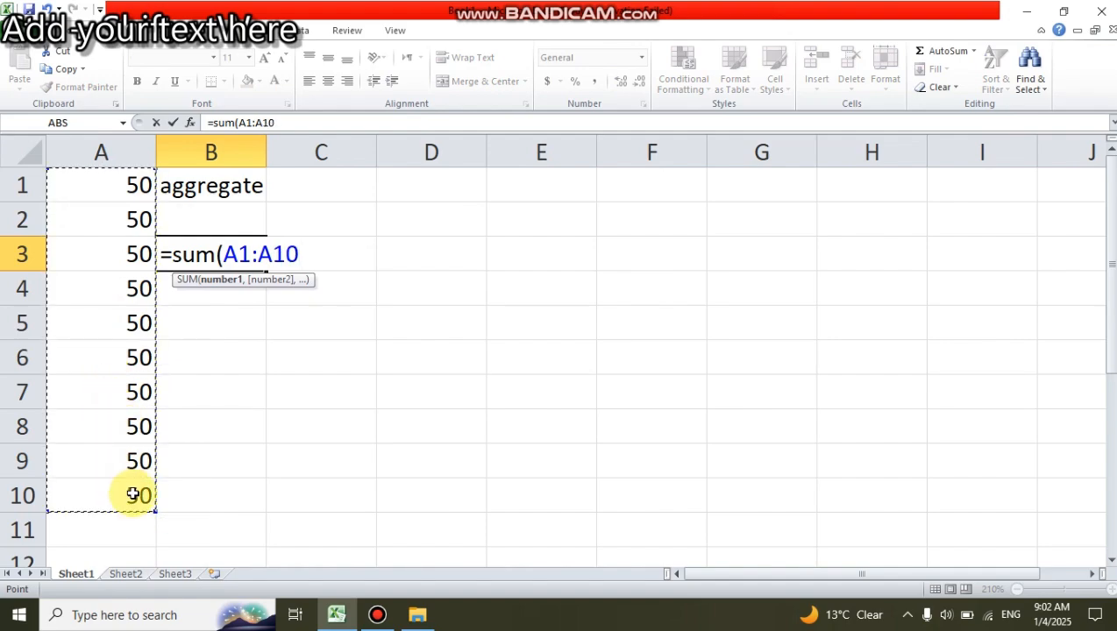
type(")")
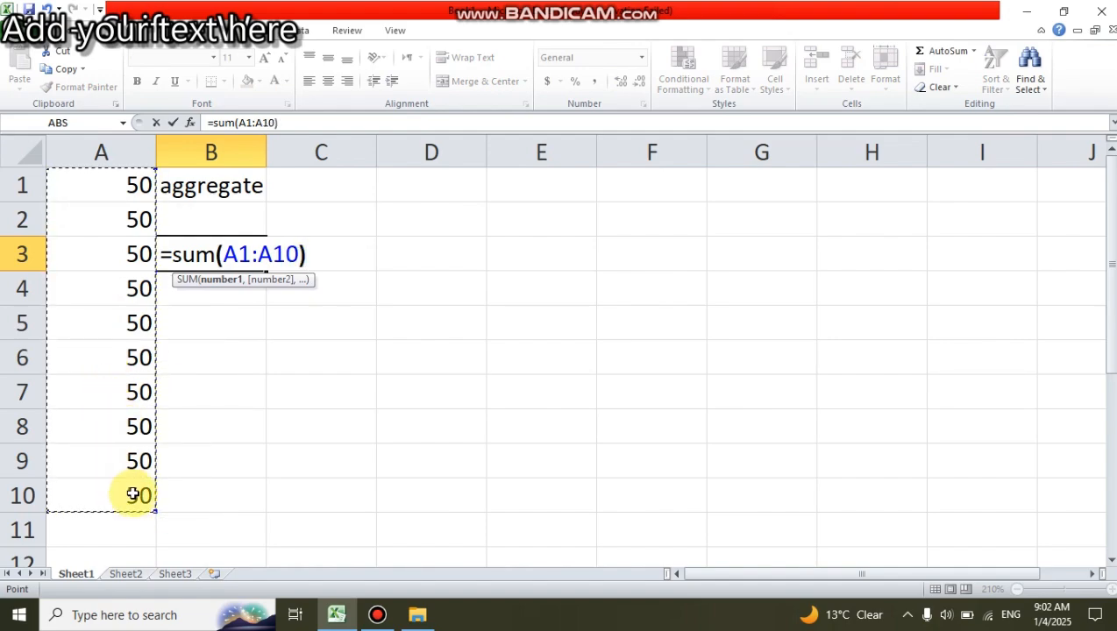
key("Return")
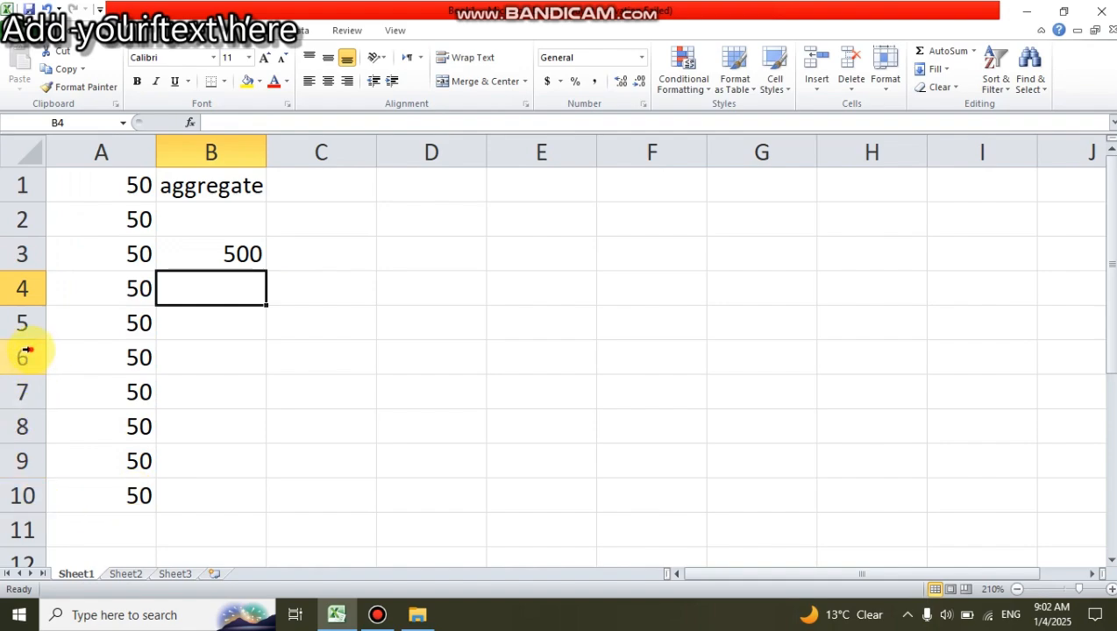
Hide rows 6 to 9 of the worksheet and check the SUM formula in B3.
left_click_drag(26, 351, 38, 450)
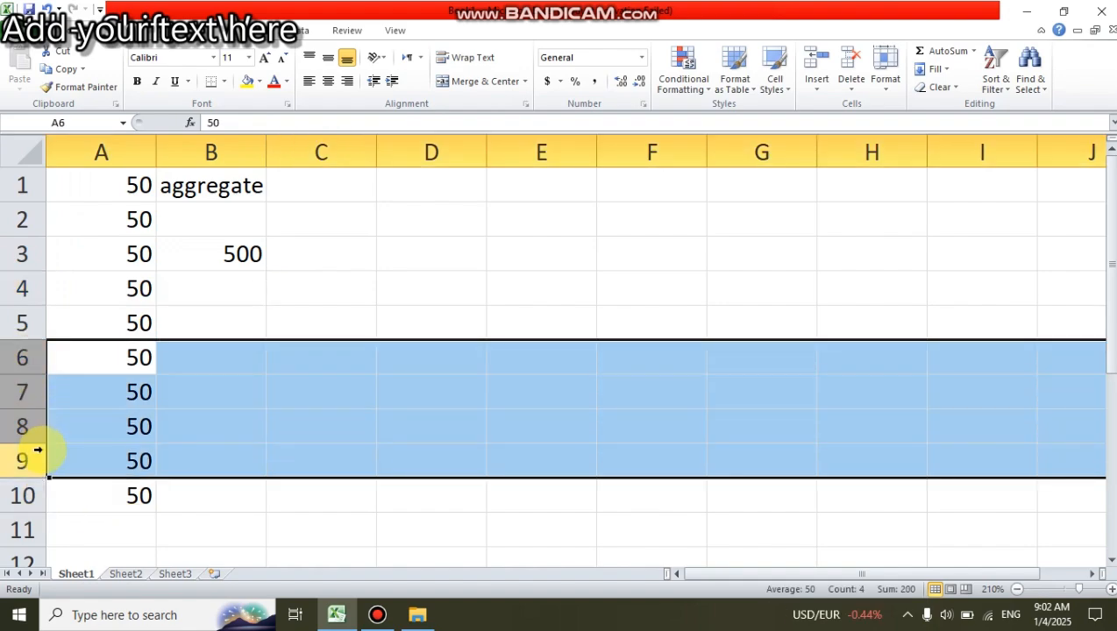
right_click(104, 408)
right_click(104, 408)
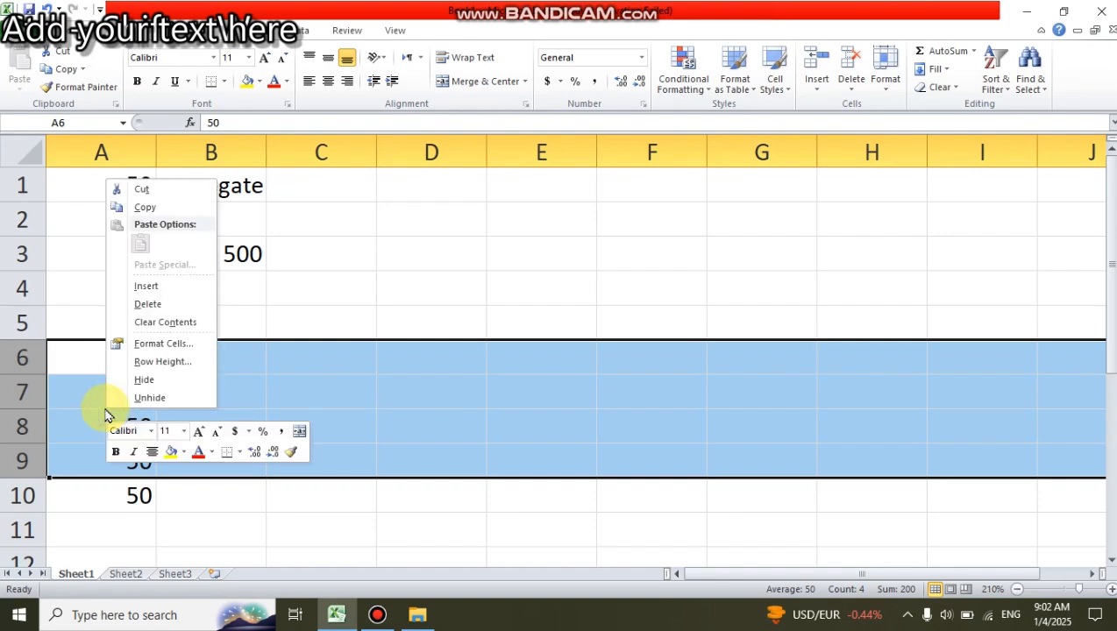
left_click(167, 380)
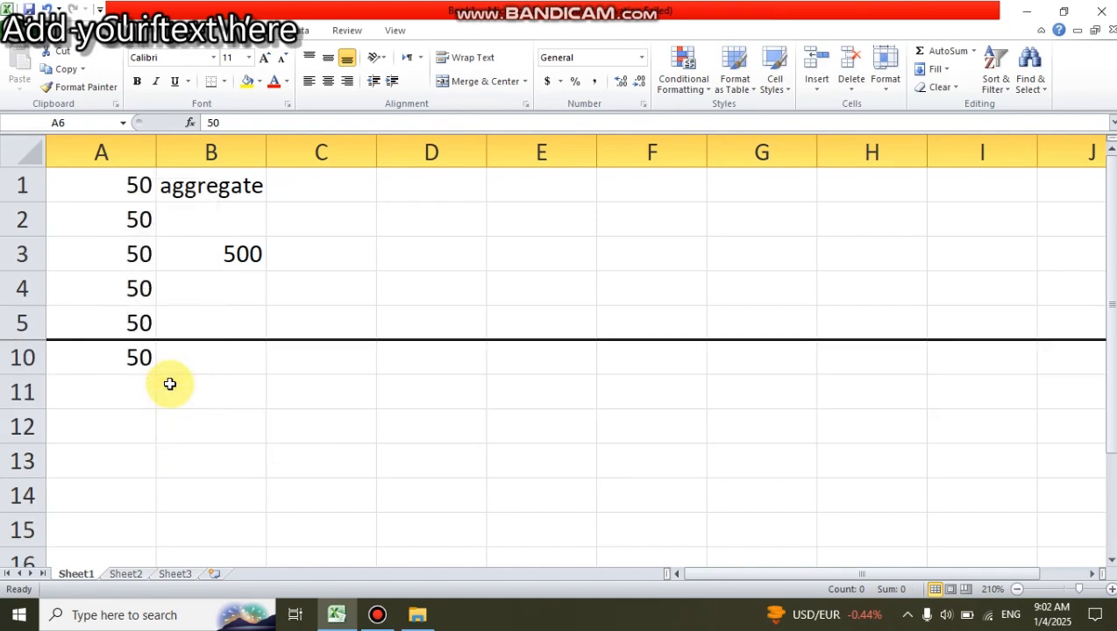
left_click(160, 357)
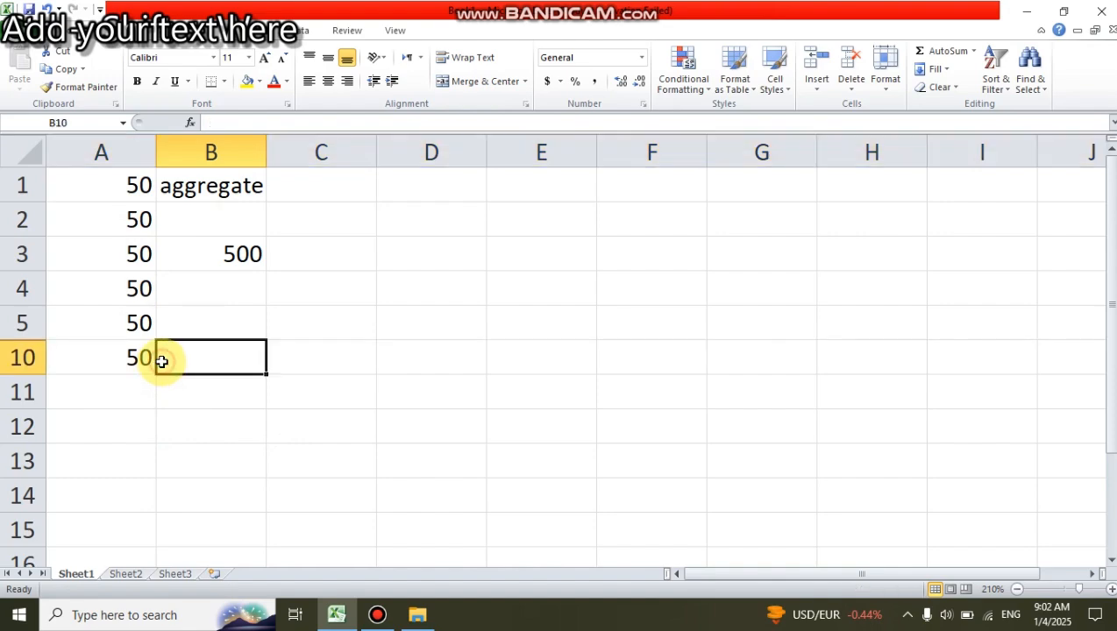
left_click(240, 253)
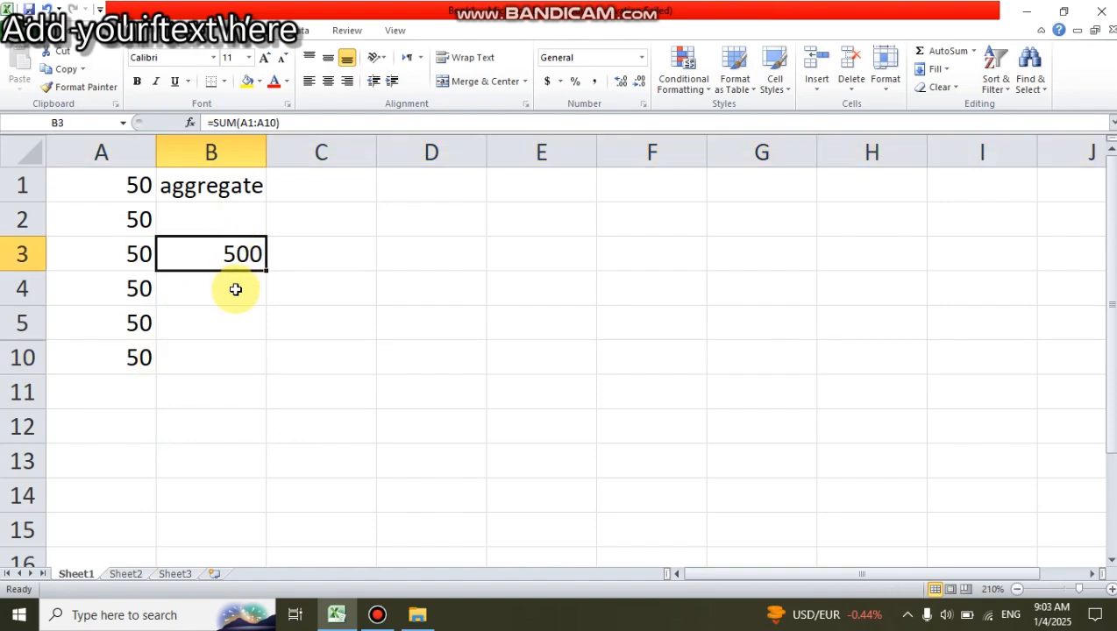
Enter =SUM(A1:A10) in cell B4 to total column A with the rows hidden.
left_click(235, 289)
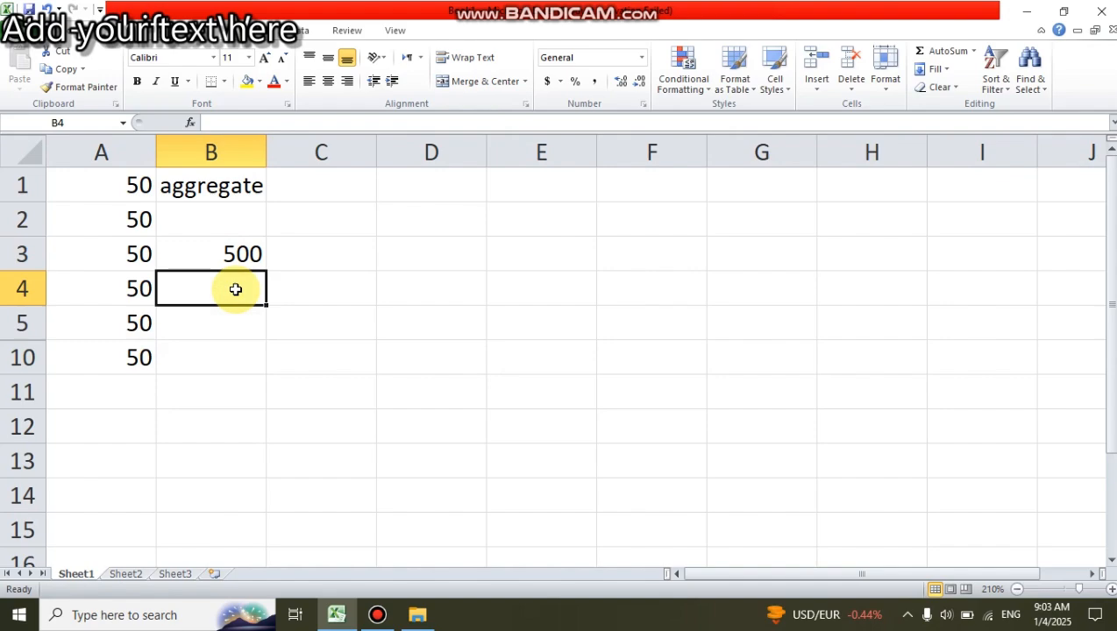
type("=")
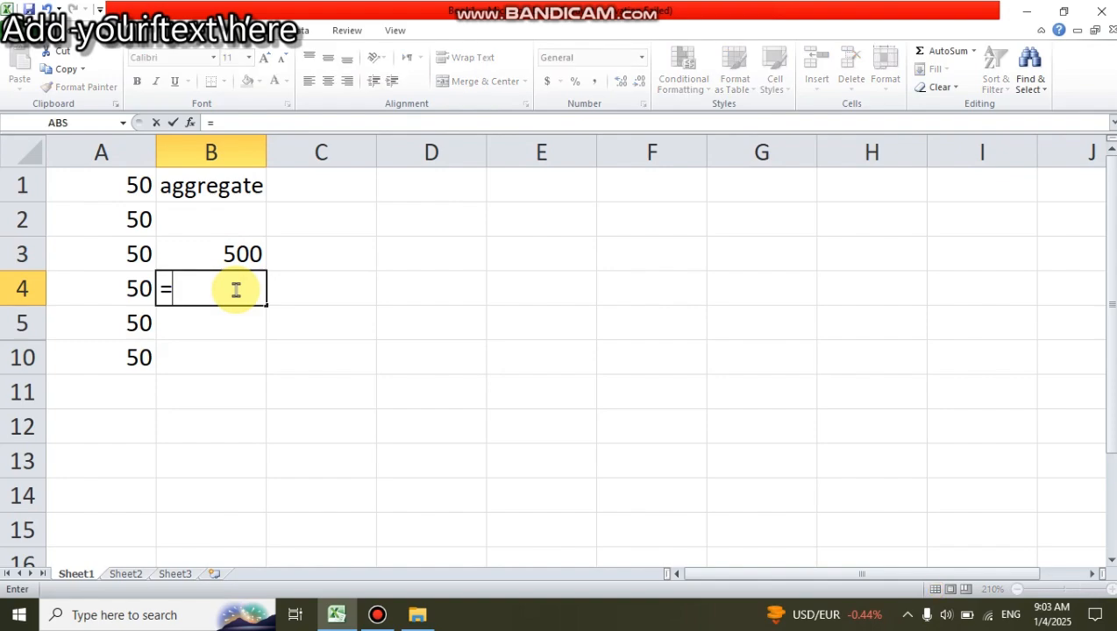
type("sum(")
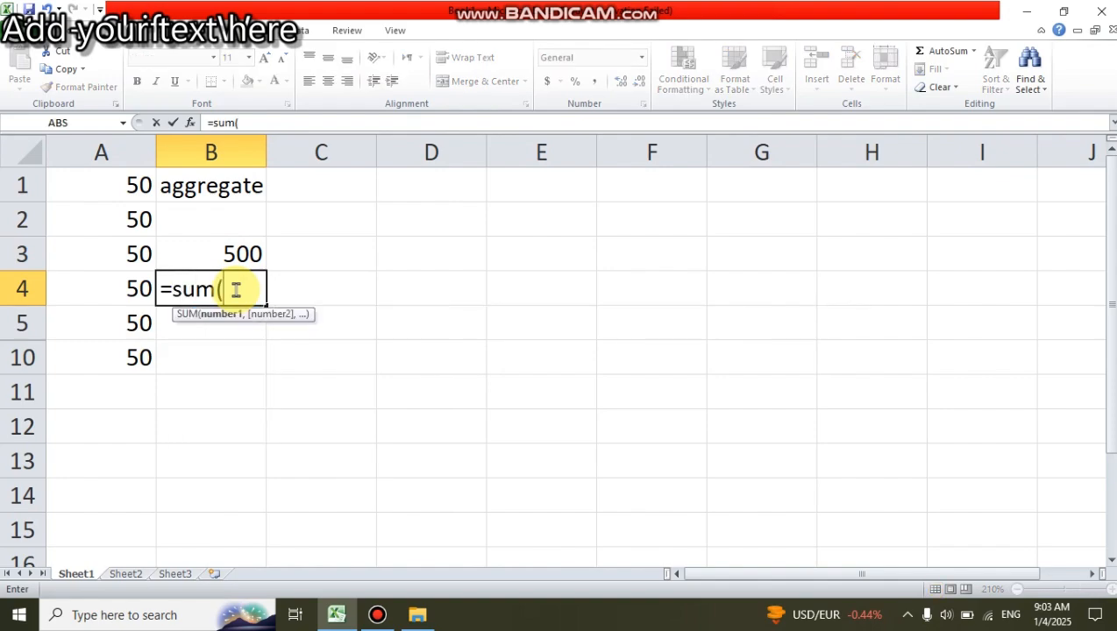
left_click_drag(127, 184, 132, 350)
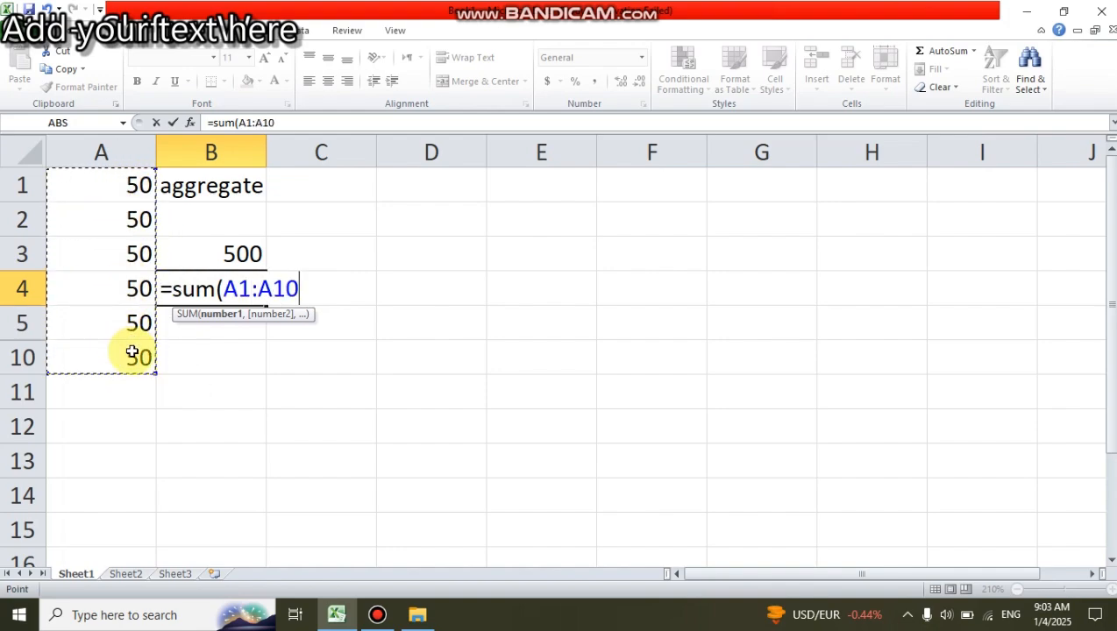
type(")")
key("Return")
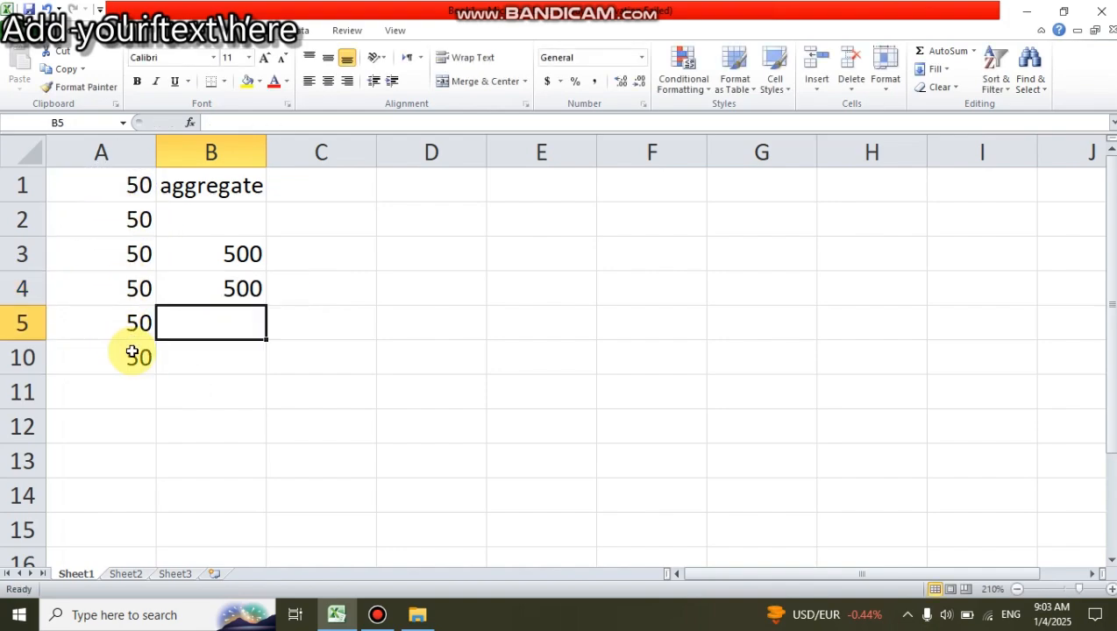
Replace the SUM formula in B4 with =AGGREGATE(9,5,A1:A10) to total column A while ignoring hidden rows.
left_click(209, 285)
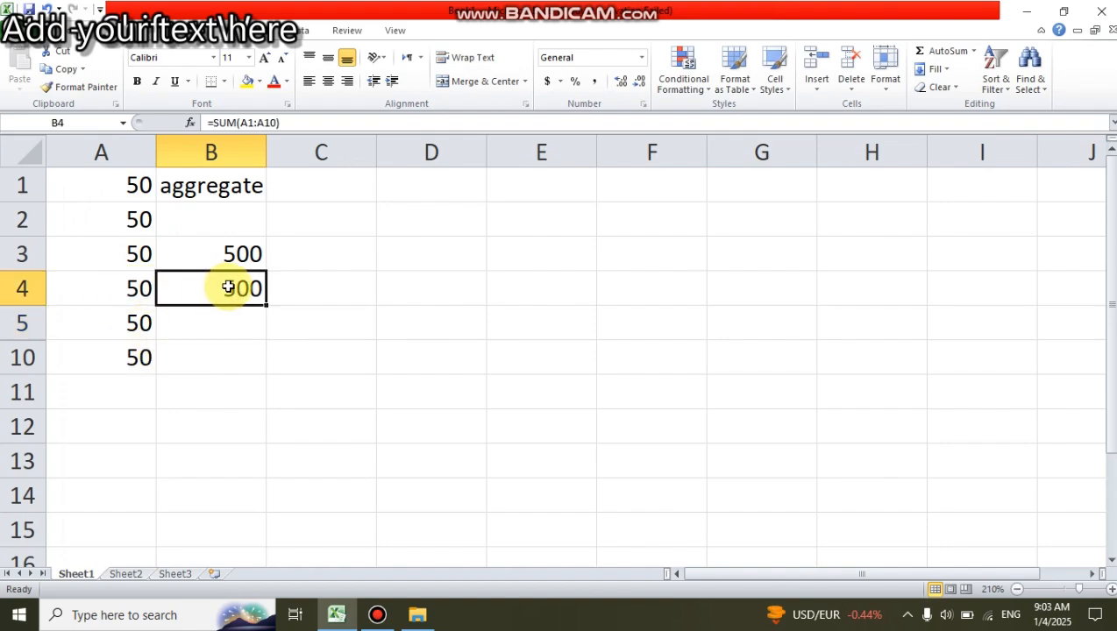
left_click(227, 321)
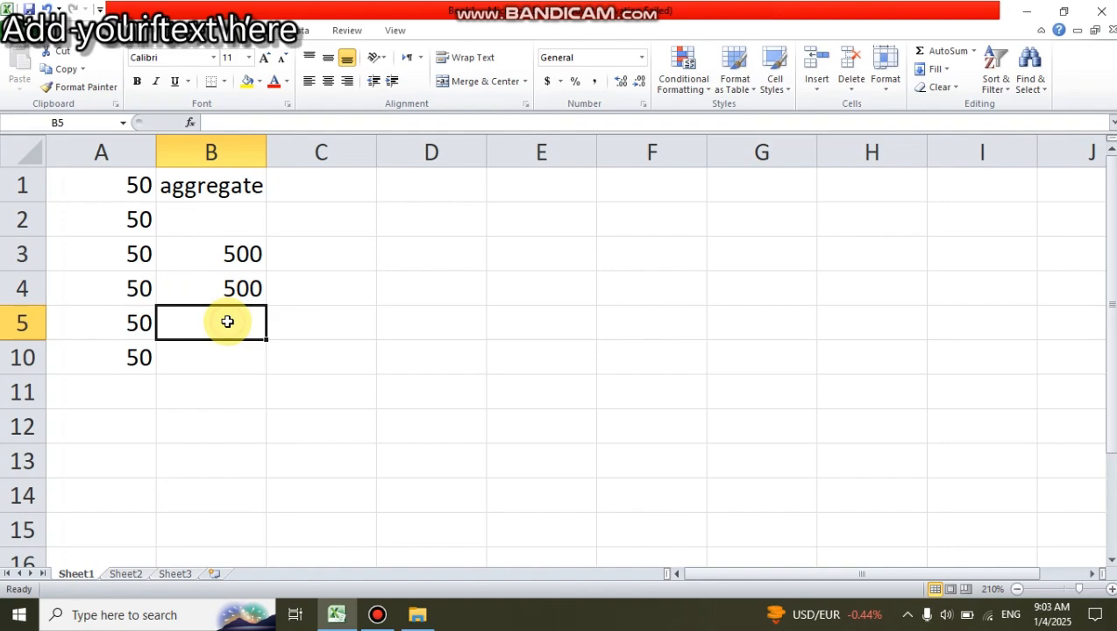
left_click(229, 285)
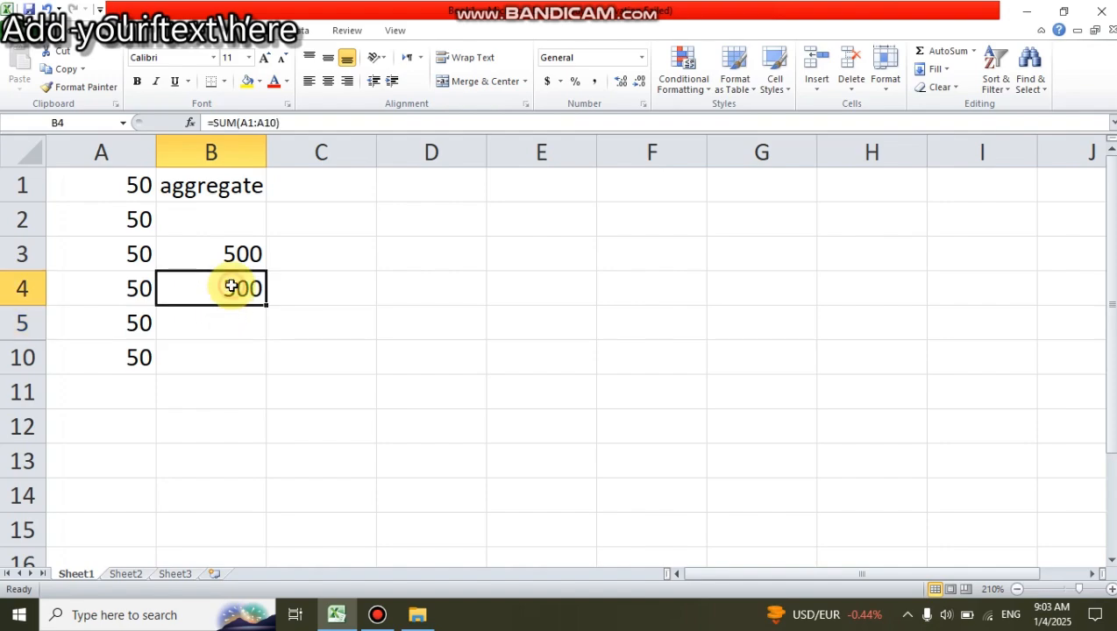
double_click(233, 288)
left_click(327, 290)
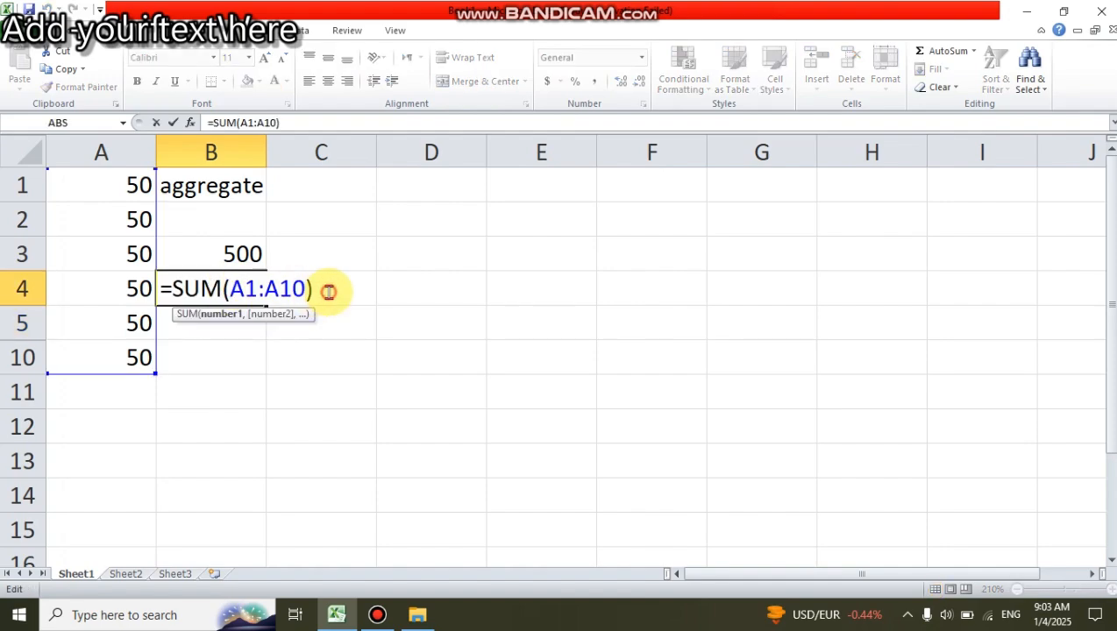
key("BackSpace")
key("BackSpace")
key("BackSpace")
key("BackSpace")
key("BackSpace")
key("BackSpace")
key("BackSpace")
key("BackSpace")
key("BackSpace")
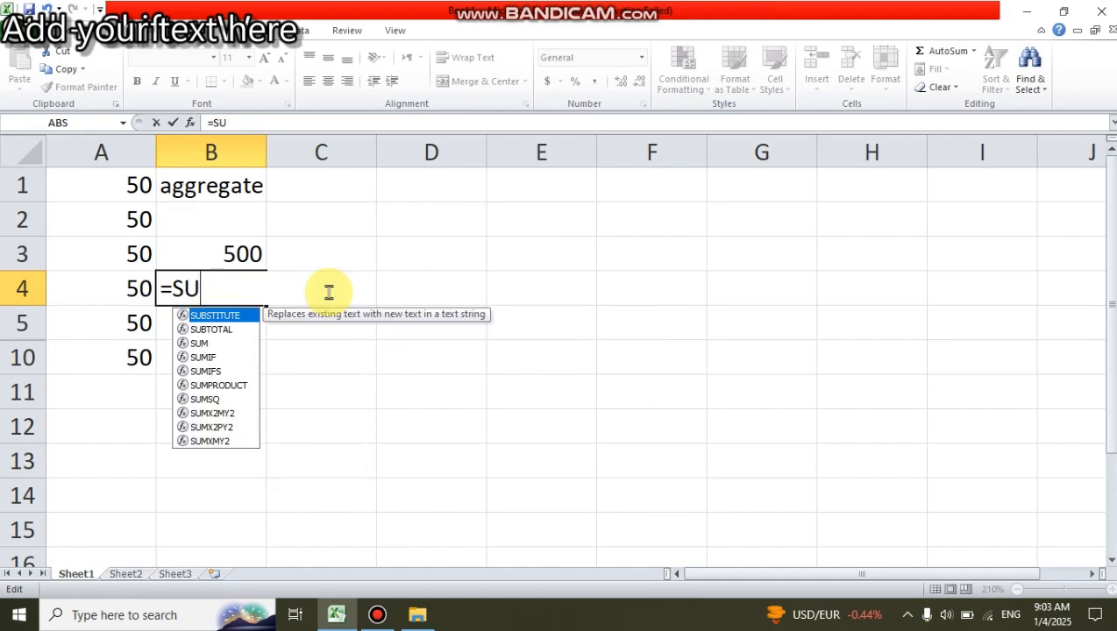
key("BackSpace")
key("BackSpace")
key("BackSpace")
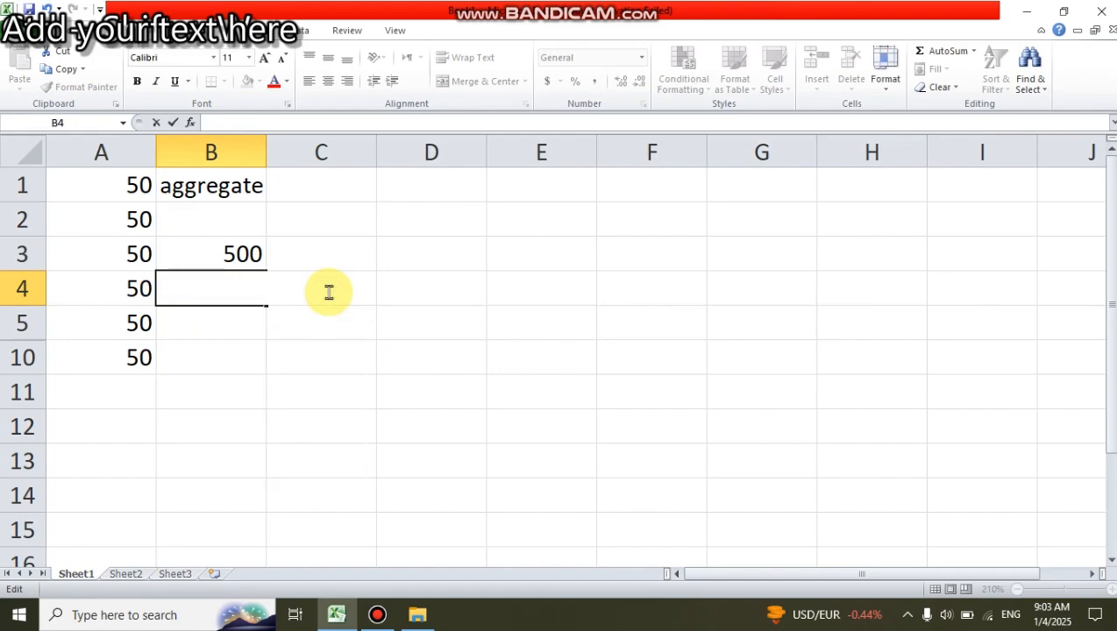
type("=a")
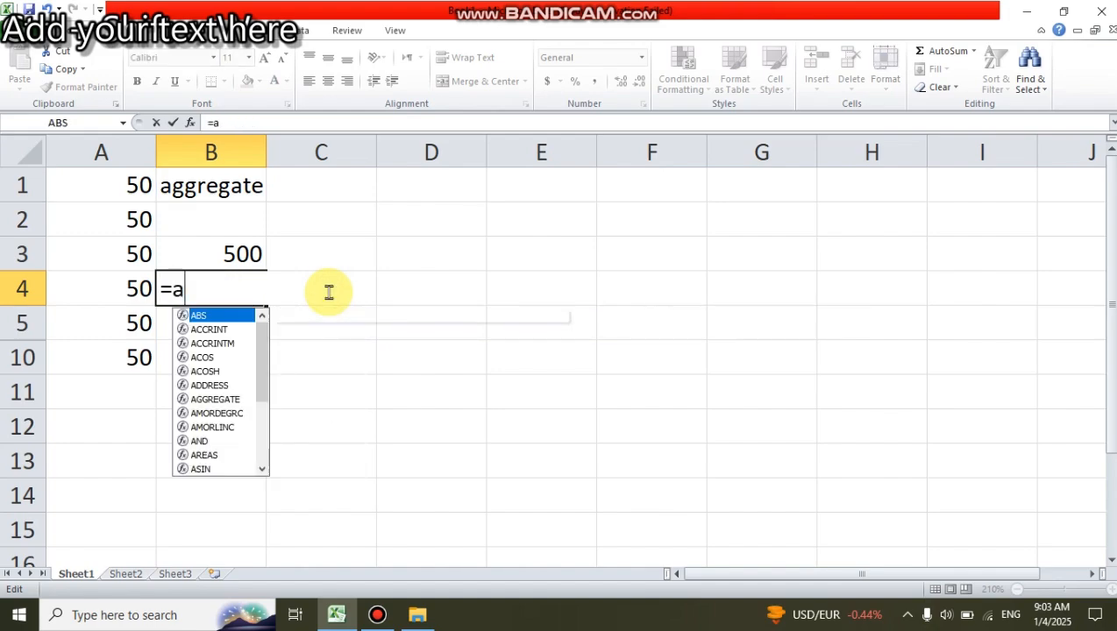
type("ggregate")
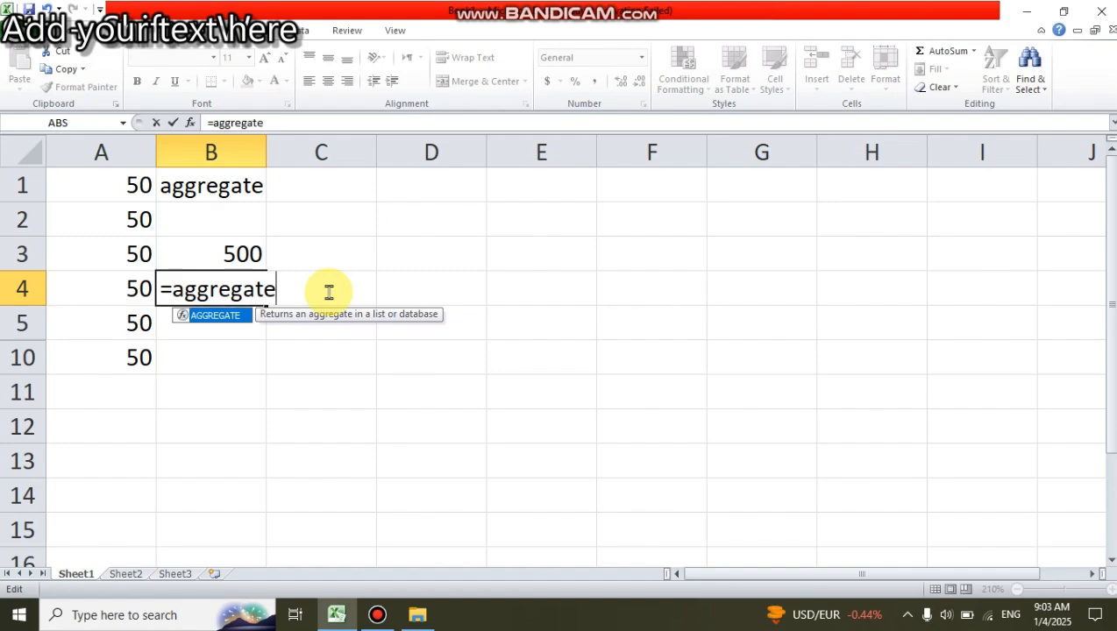
type("(")
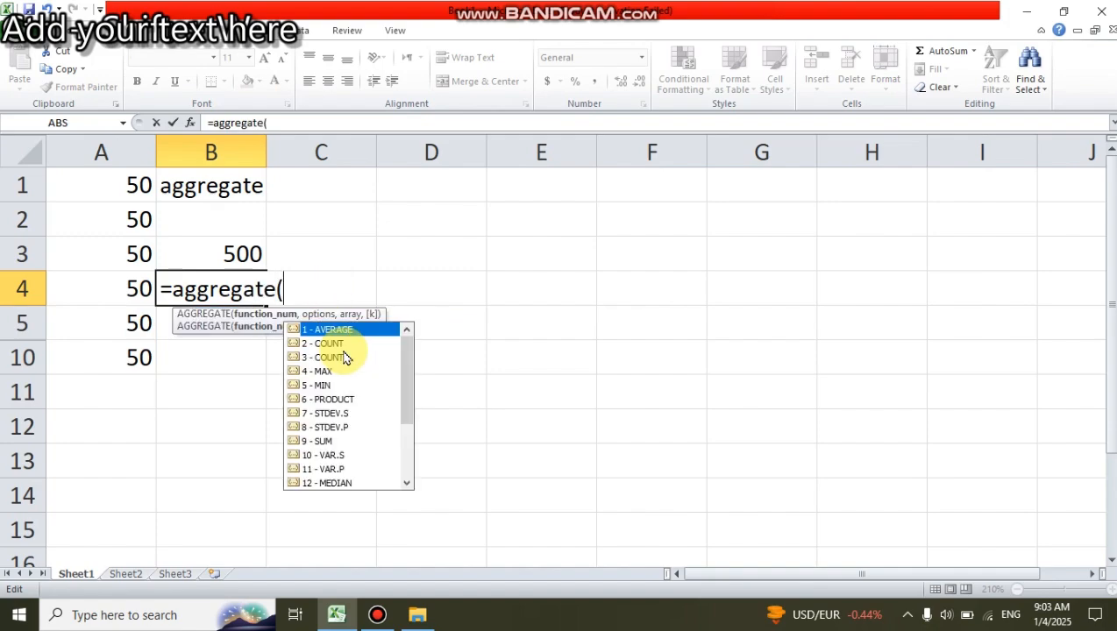
left_click(329, 441)
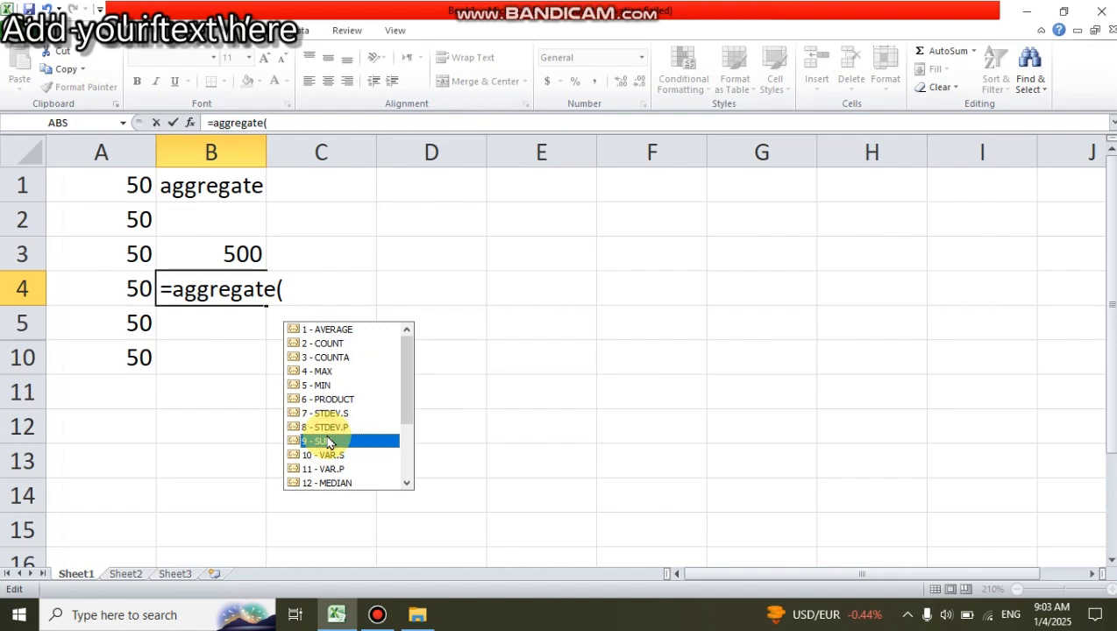
double_click(328, 441)
type(",")
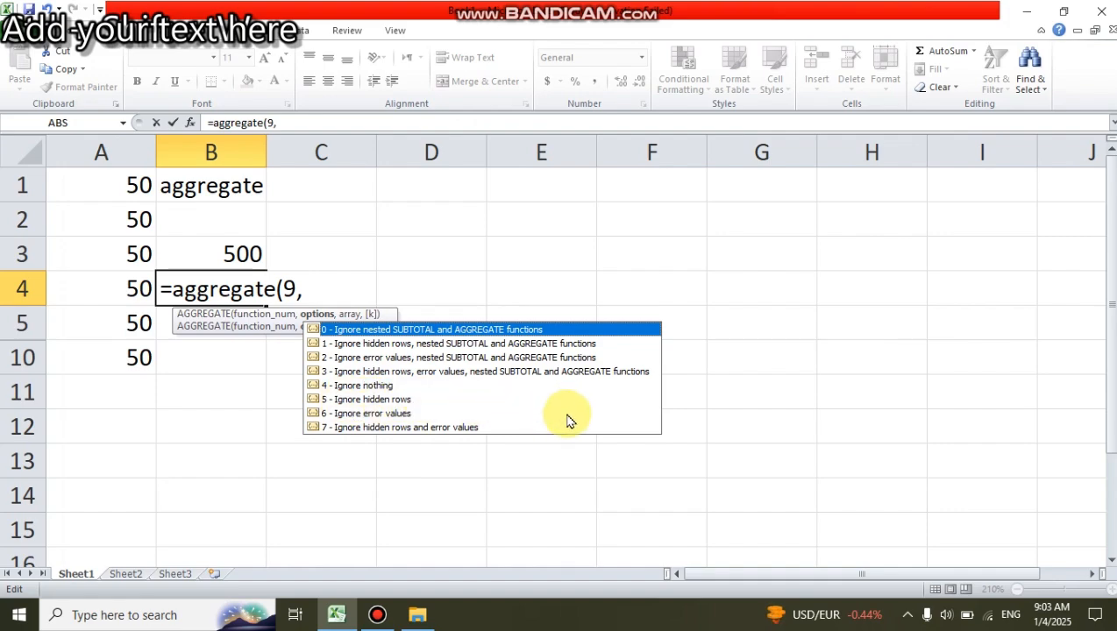
type("5,")
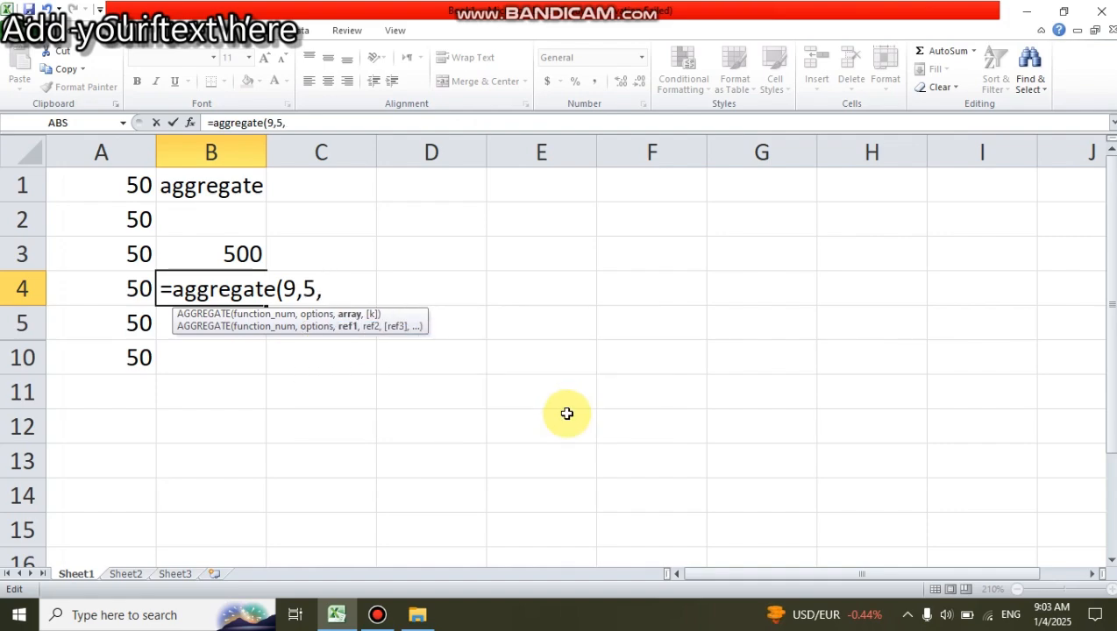
left_click_drag(139, 181, 136, 353)
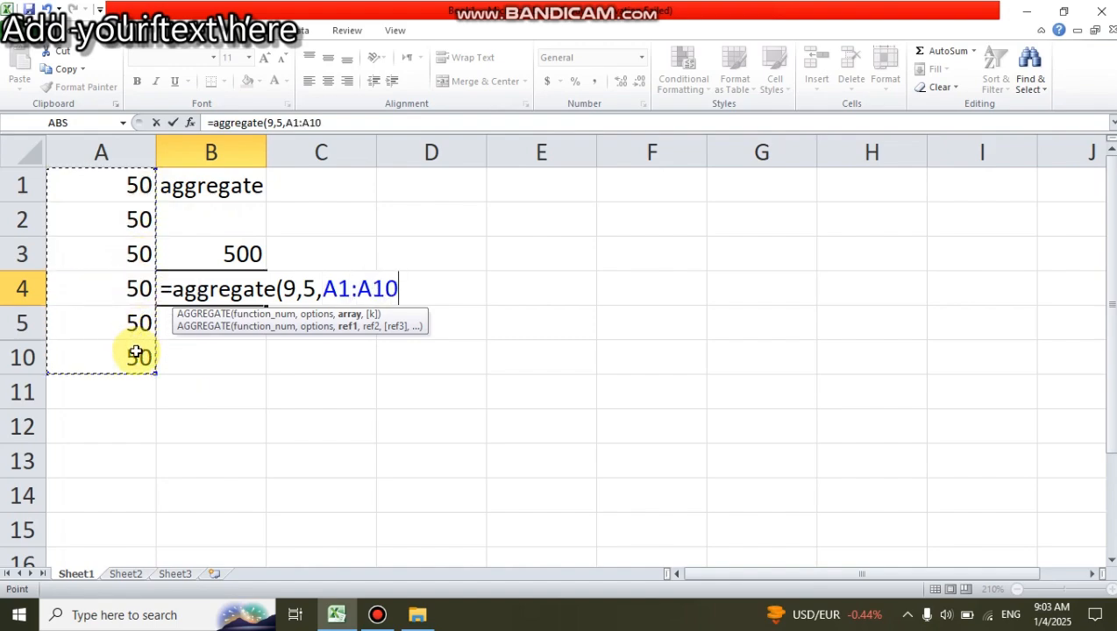
type(")")
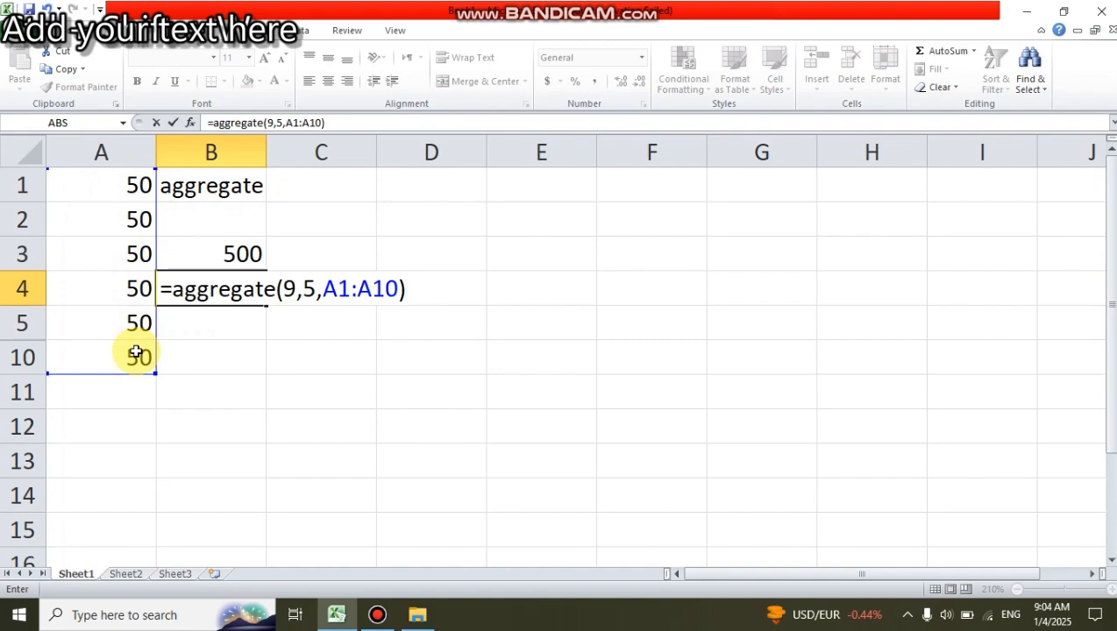
key("Return")
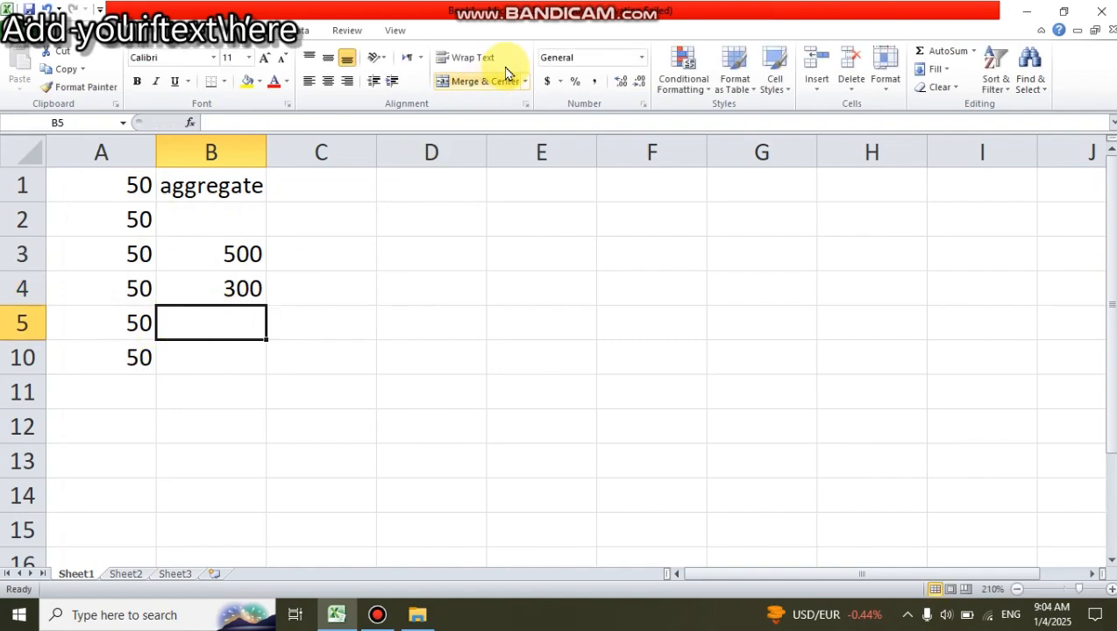
Enter =AVERAGE(A1:A10) in cell B3 to average the ten values in column A.
mouse_move(694, 5)
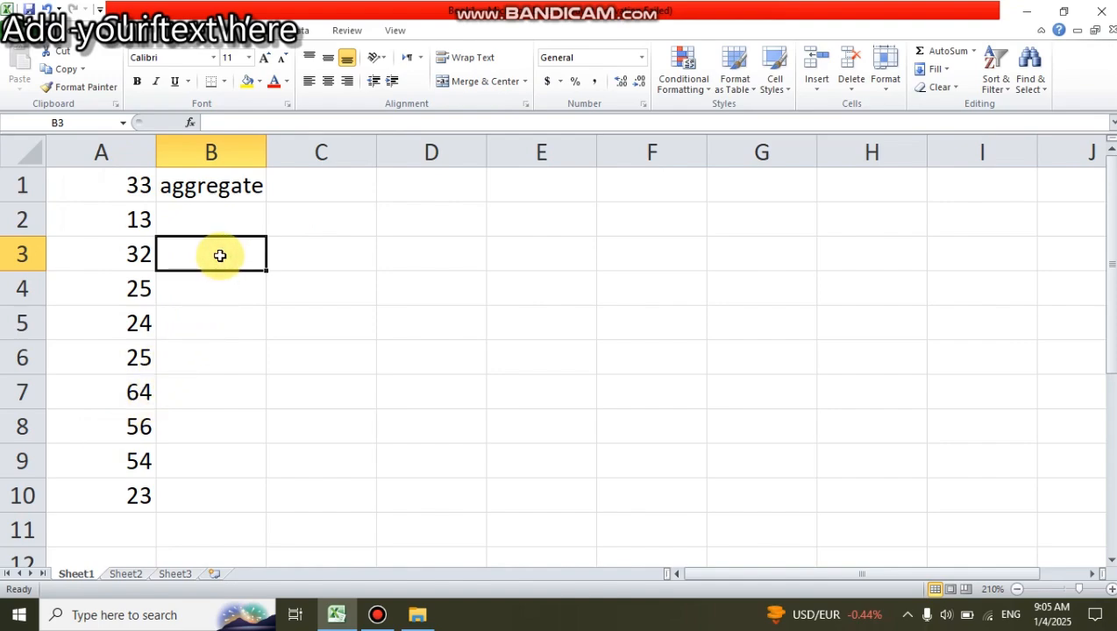
type("=averagg")
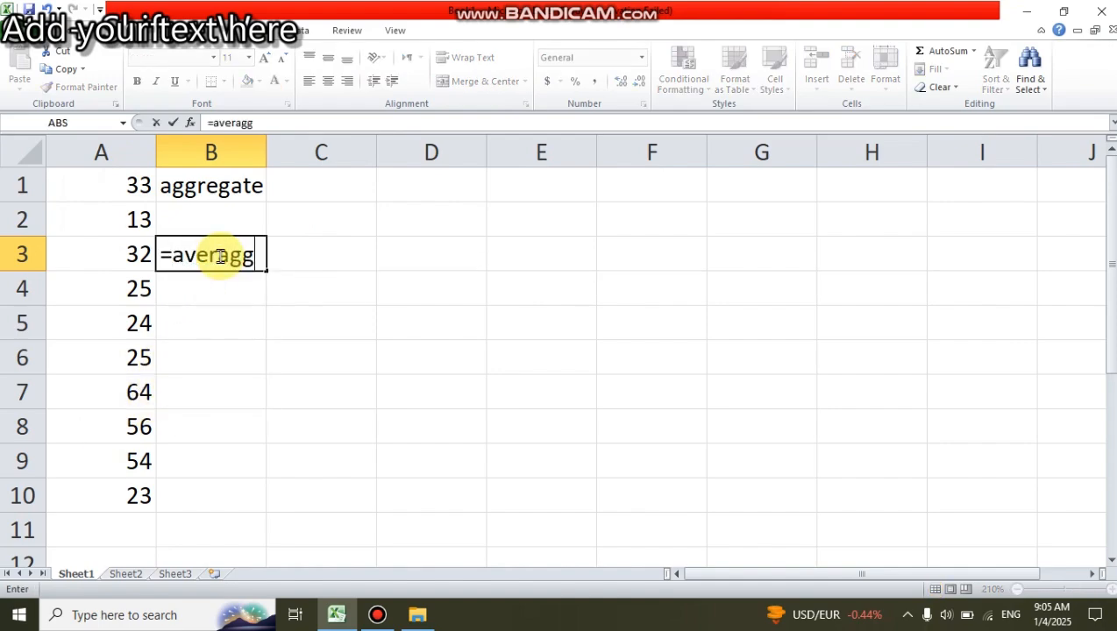
key("BackSpace")
type("e(")
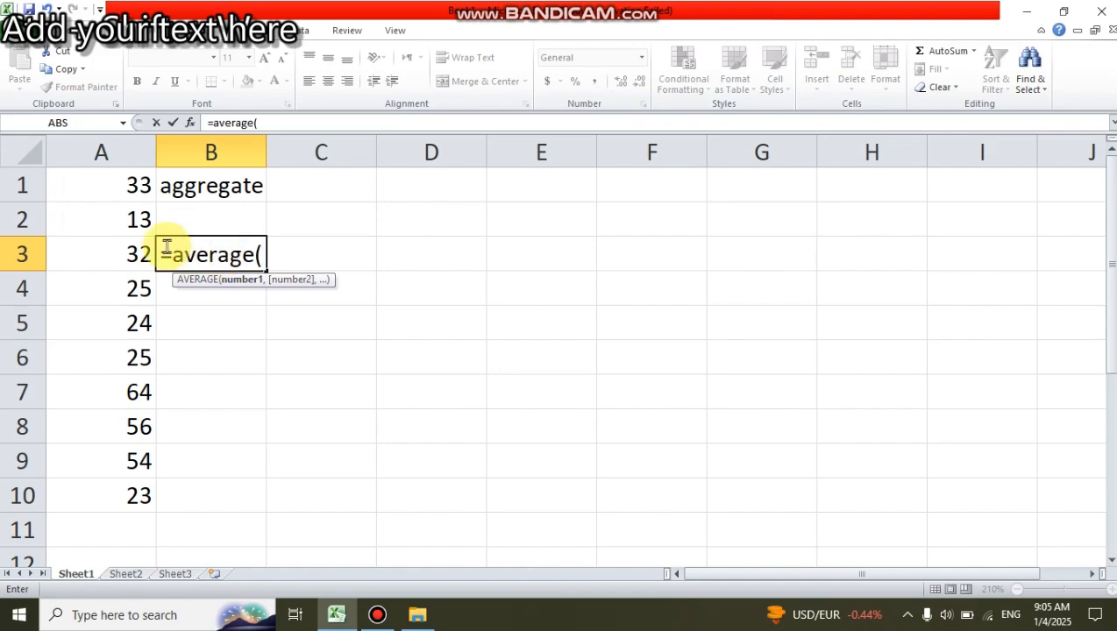
left_click_drag(116, 186, 126, 487)
type(")")
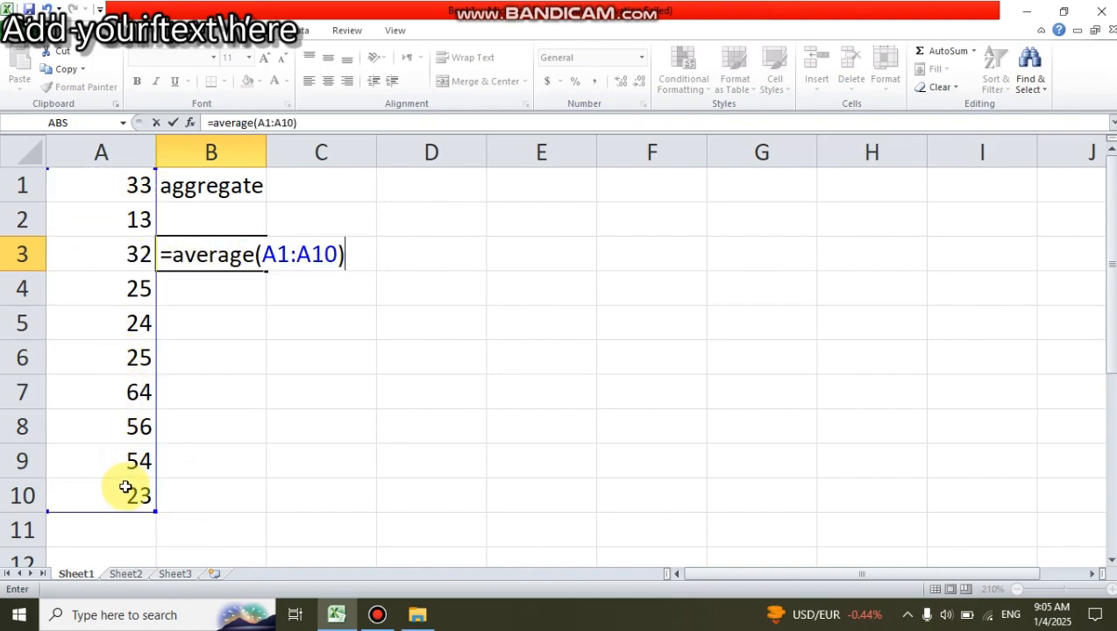
key("Return")
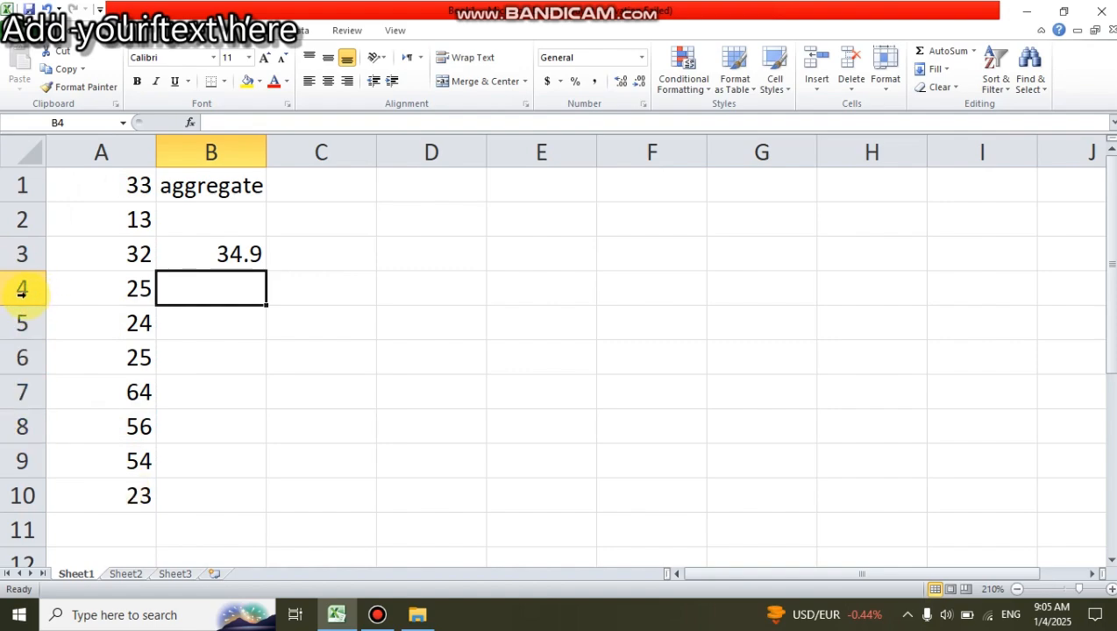
Hide rows 6 to 8 of the worksheet.
left_click_drag(22, 355, 24, 425)
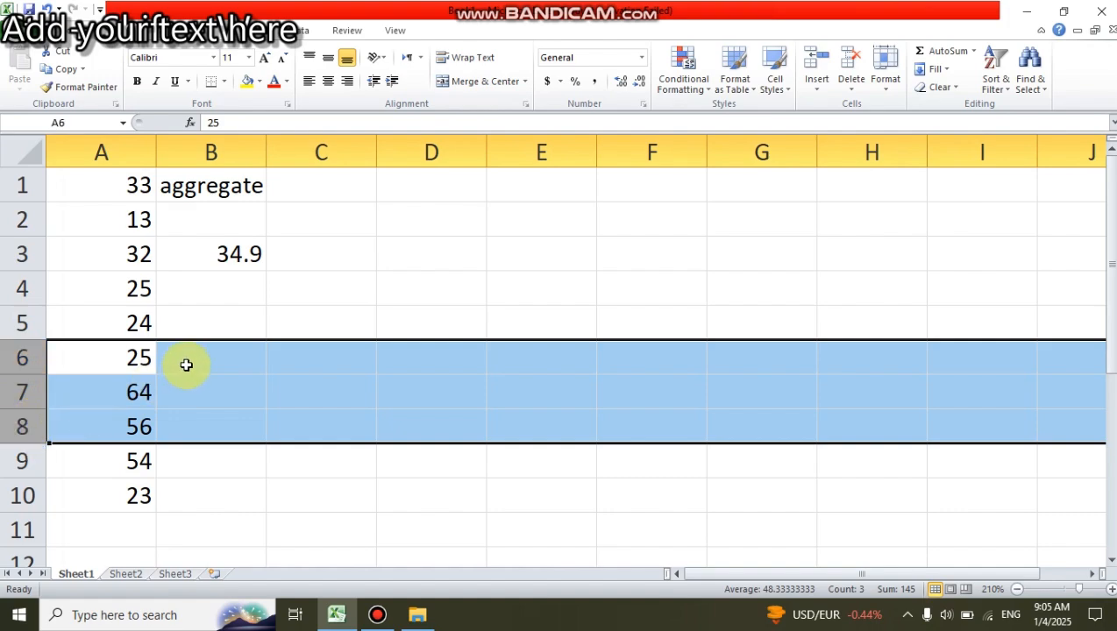
right_click(182, 394)
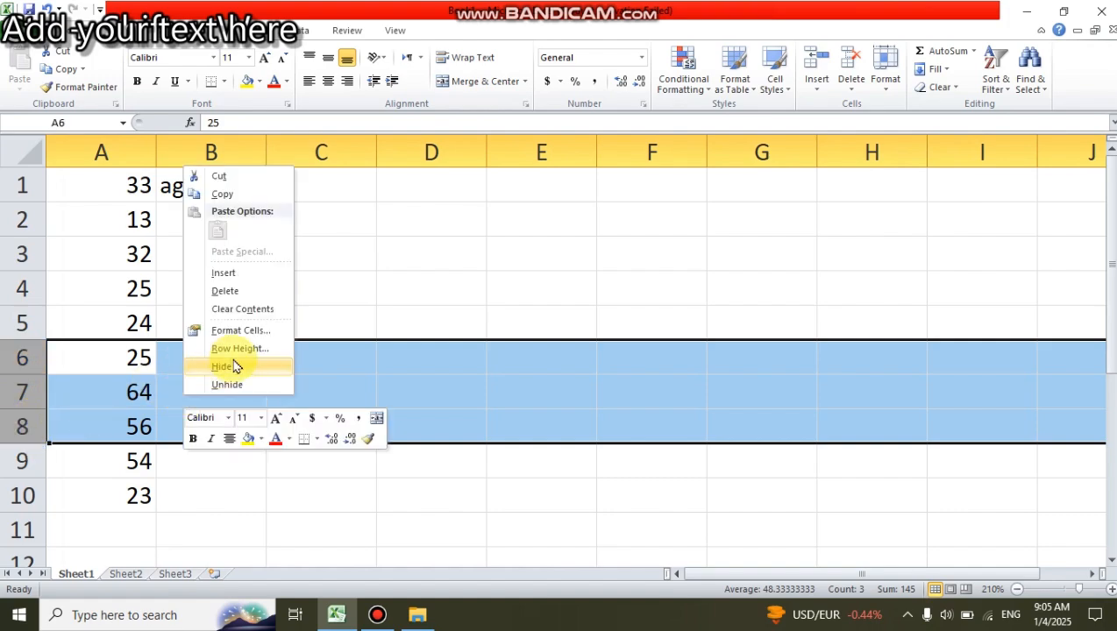
left_click(232, 365)
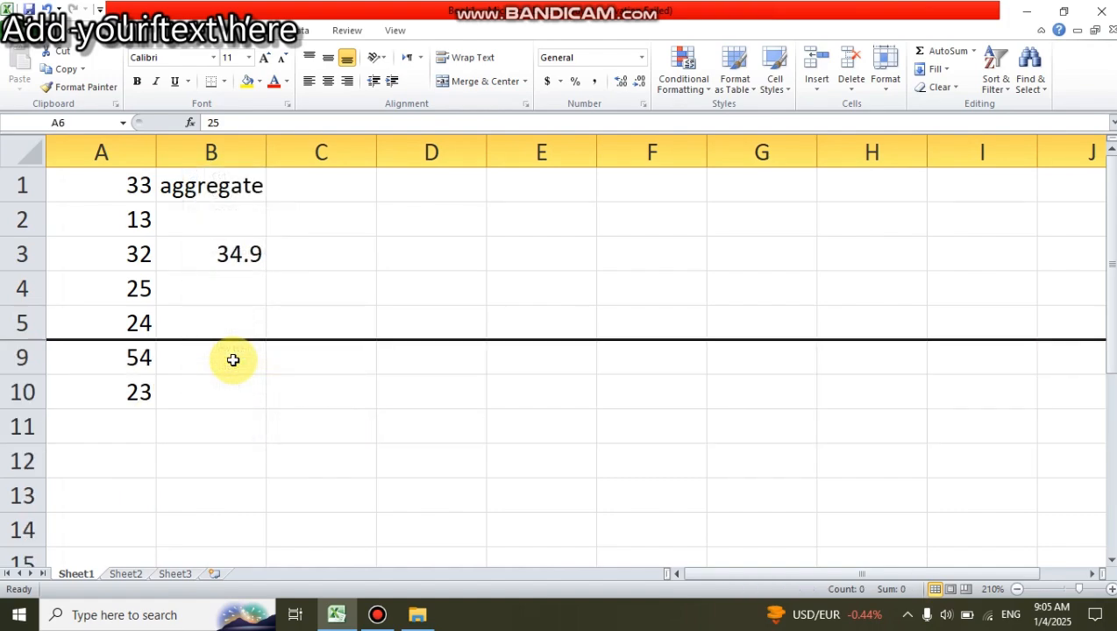
Enter =AVERAGE(A1:A10) in cell B4 to average column A with rows 6 to 8 hidden.
left_click(245, 295)
type("=a")
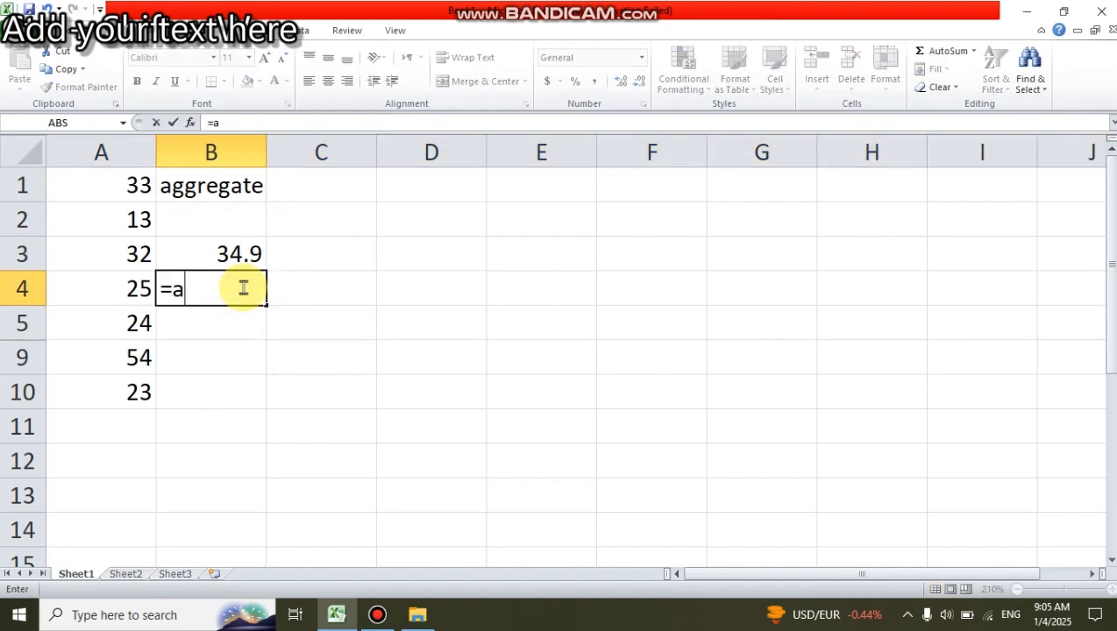
type("verage(")
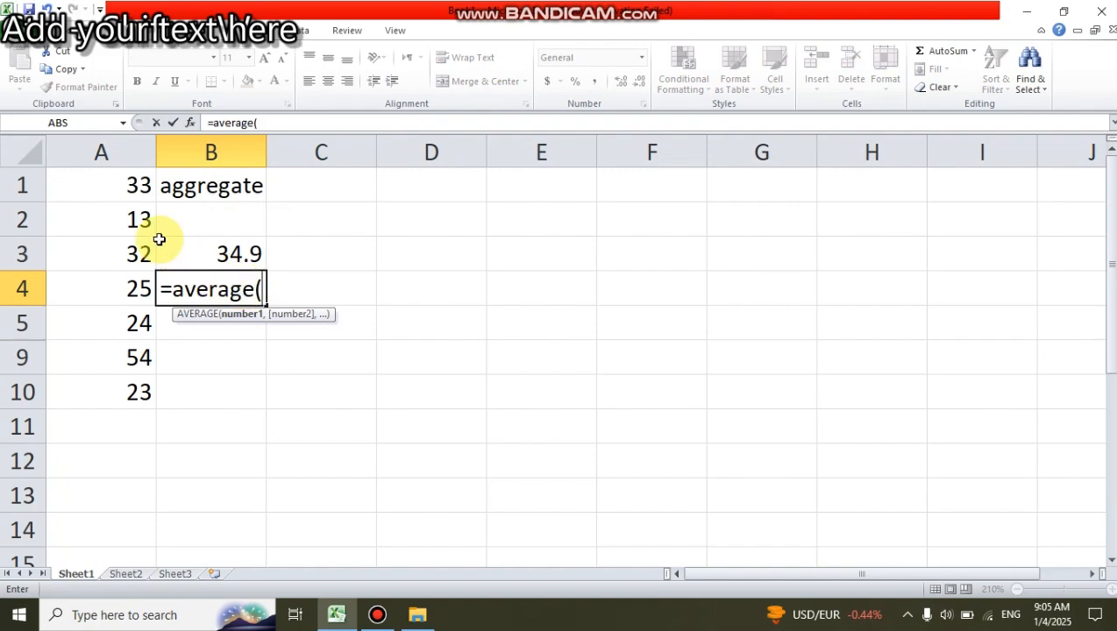
left_click_drag(100, 184, 120, 384)
type(")")
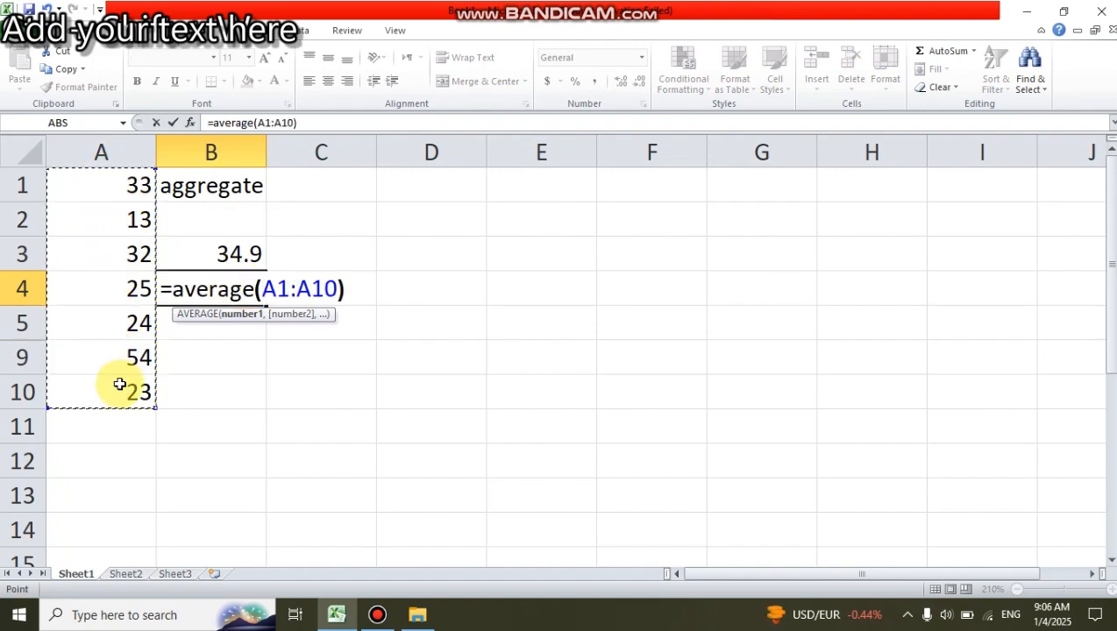
key("Return")
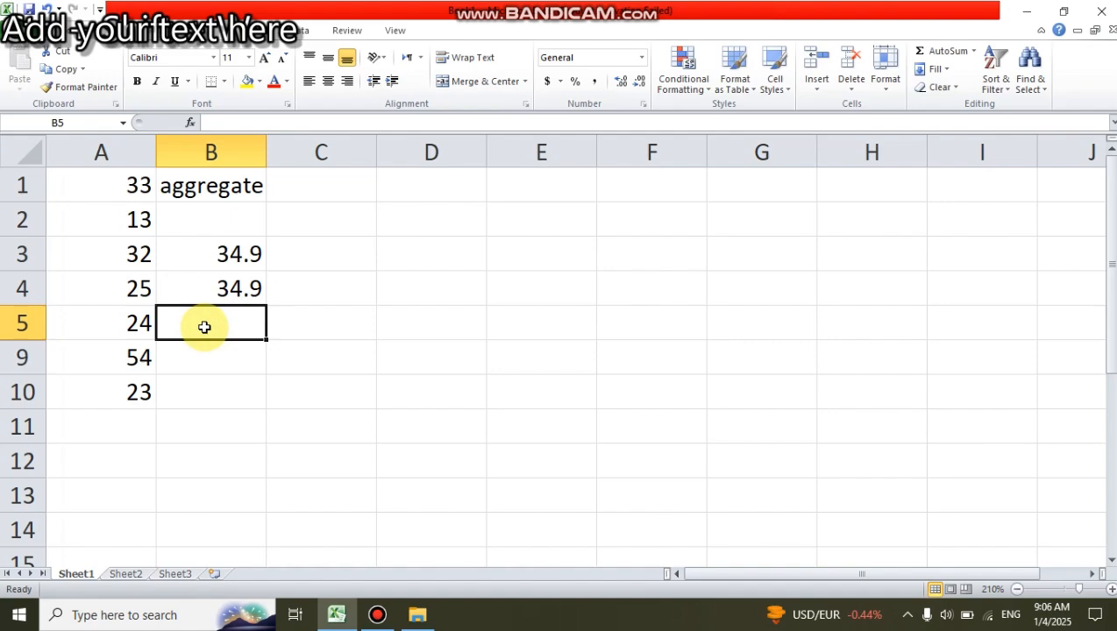
Enter =AGGREGATE(1,5,A1:A10) in cell B5 to average column A while ignoring hidden rows, and compare it with the AVERAGE formula in B4.
type("=a")
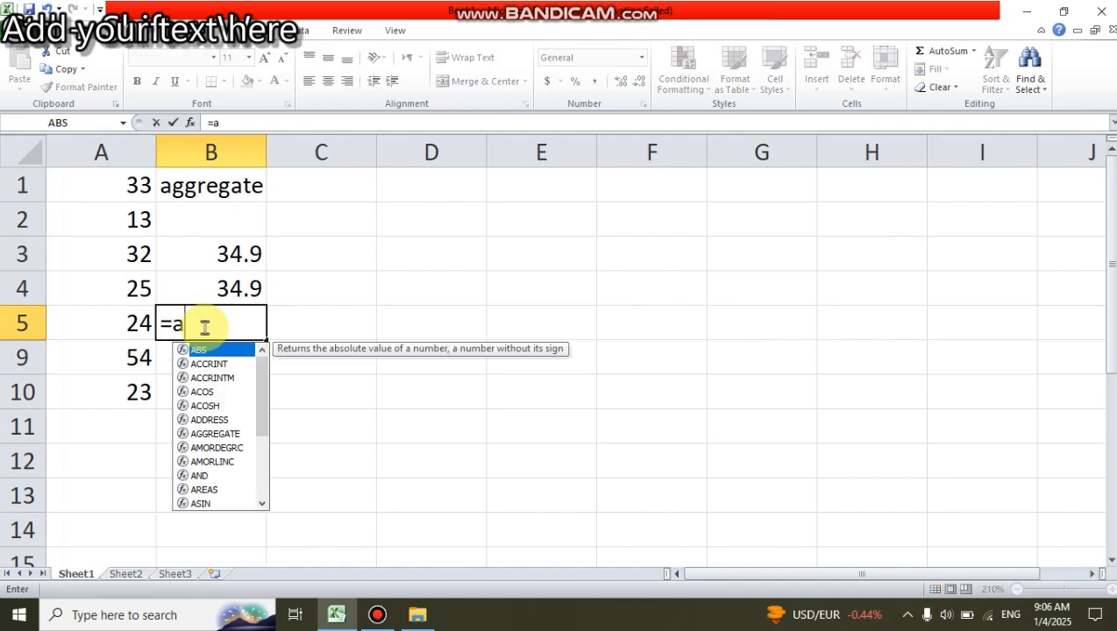
type("ggregate(")
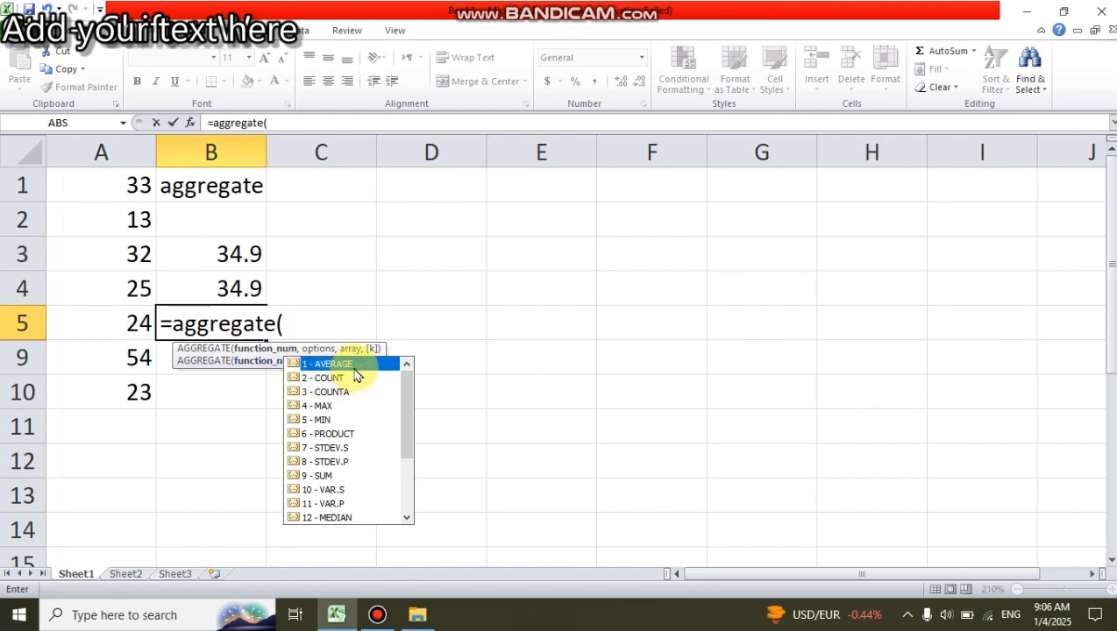
type("1,")
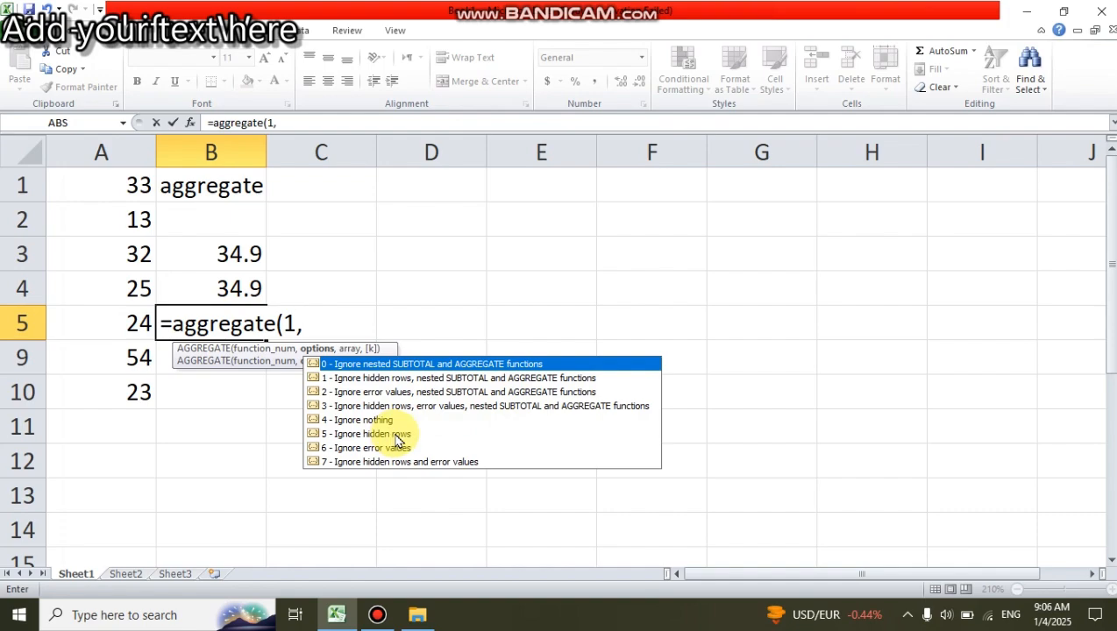
type("5,")
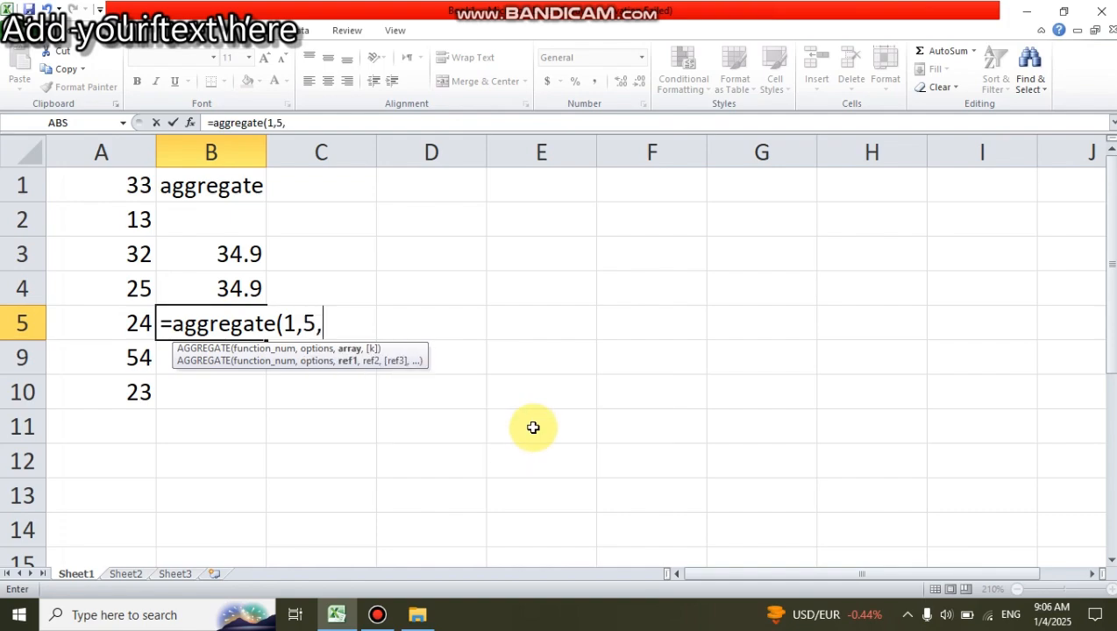
left_click_drag(115, 186, 127, 378)
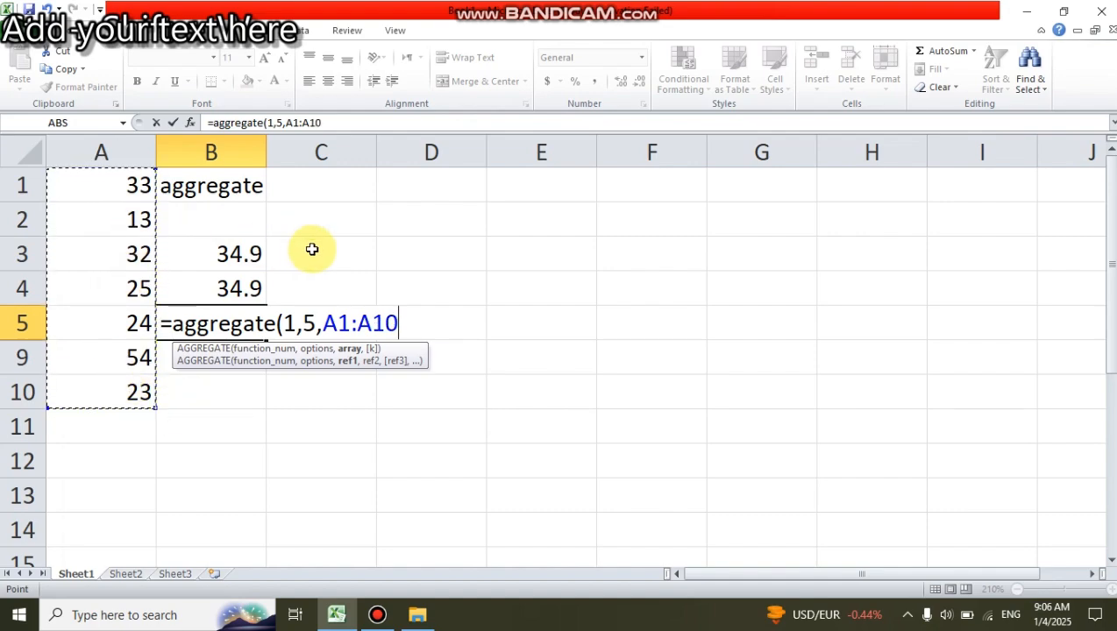
type(")")
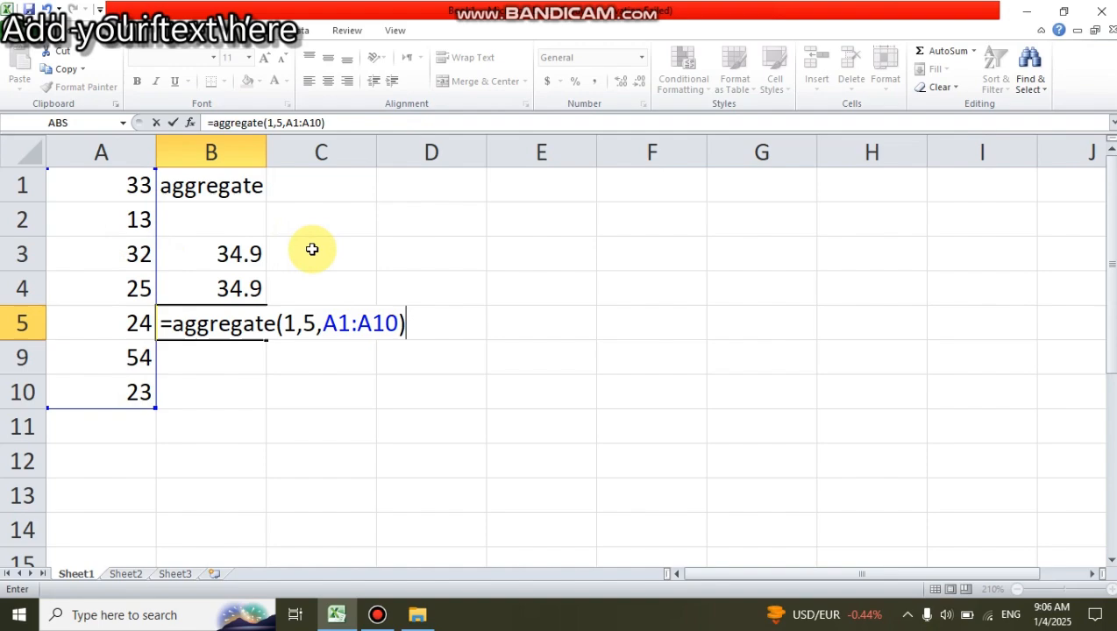
key("Return")
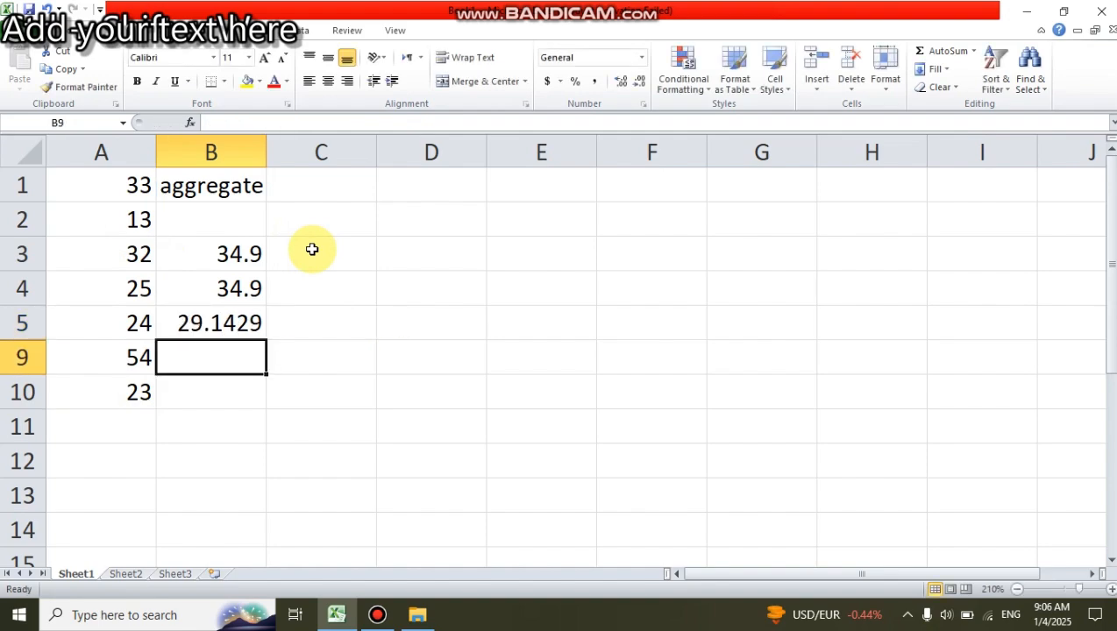
left_click(238, 292)
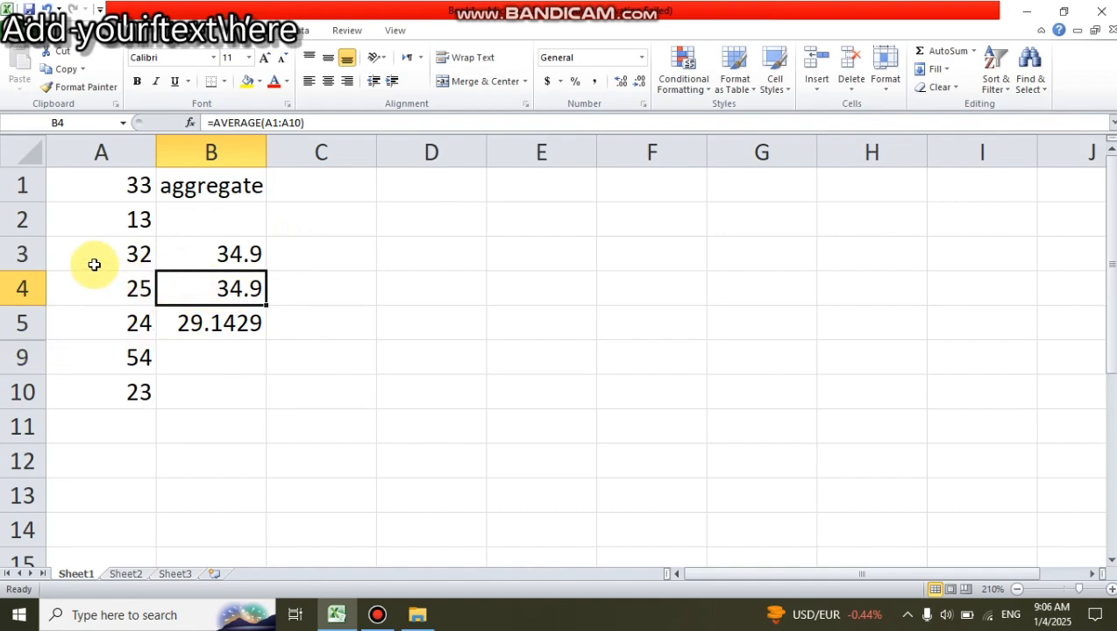
left_click(197, 323)
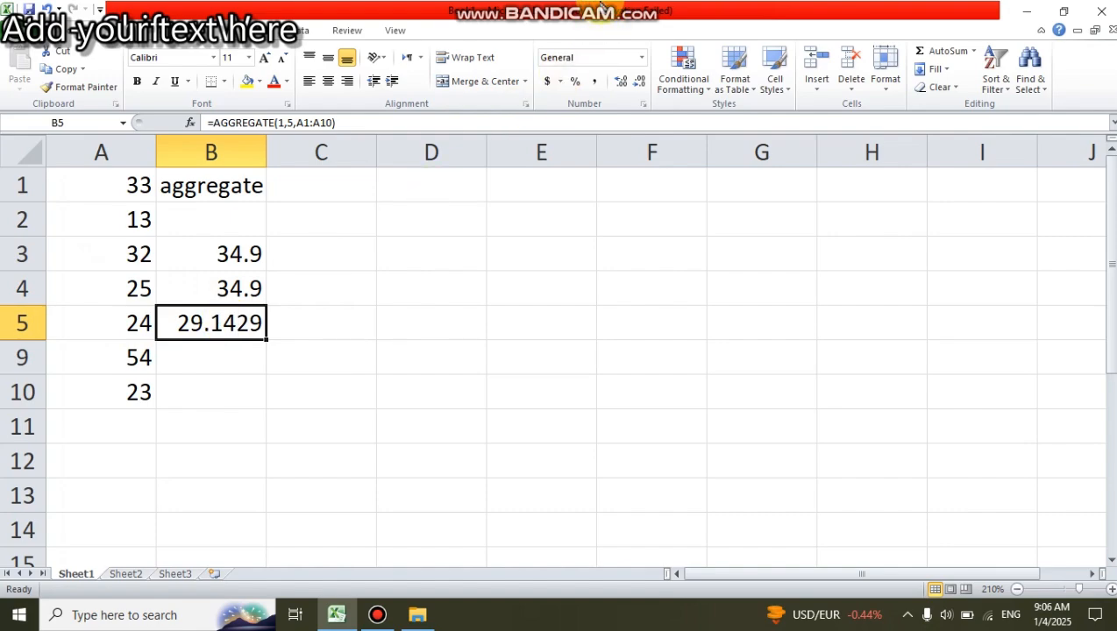
mouse_move(601, 3)
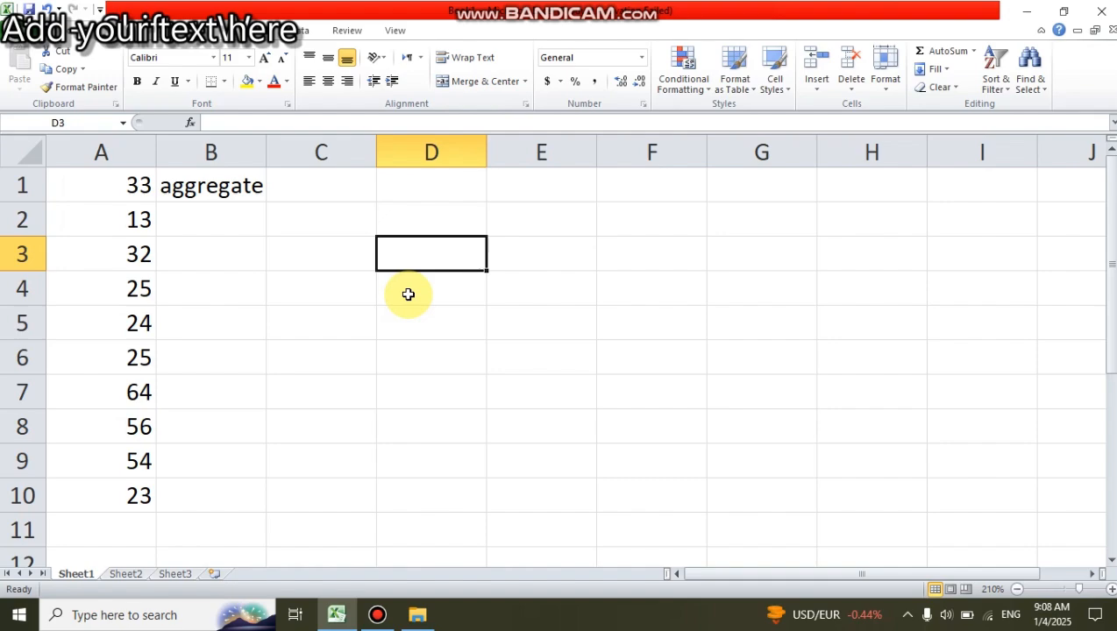
Enter =AGGREGATE(9,5,A1:A10) in cell B3 to total column A while ignoring hidden rows.
left_click(226, 259)
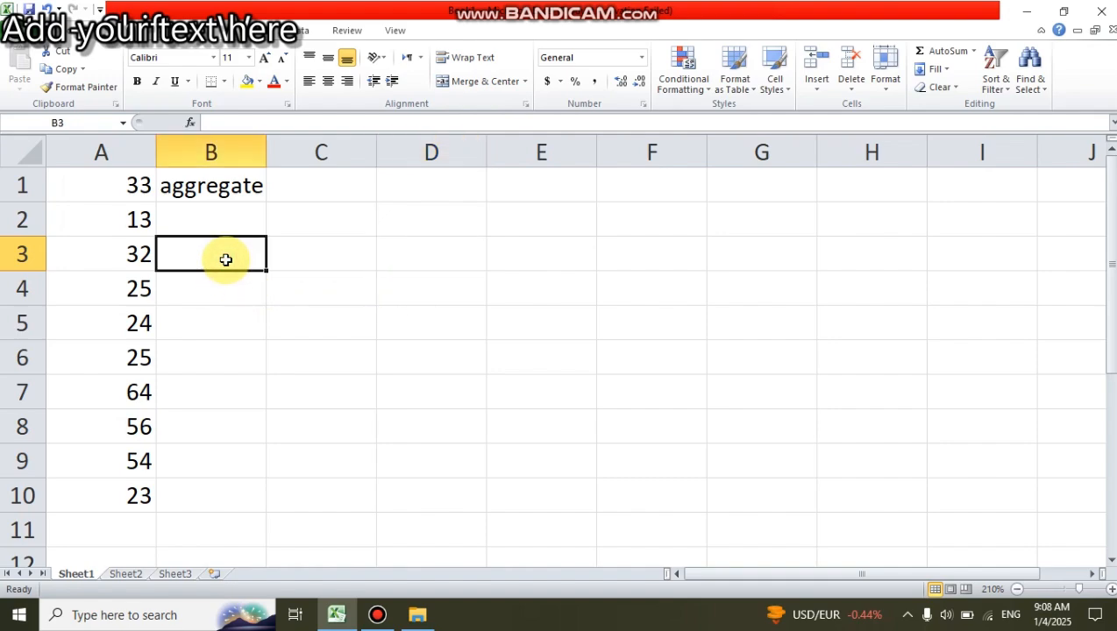
type("=agg")
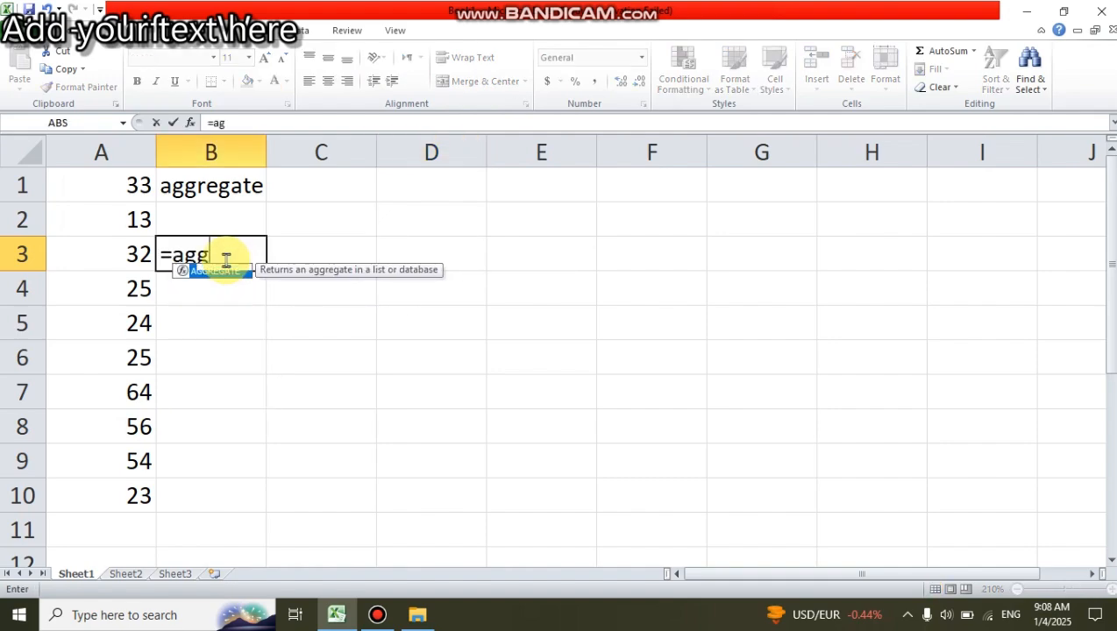
type("regate(")
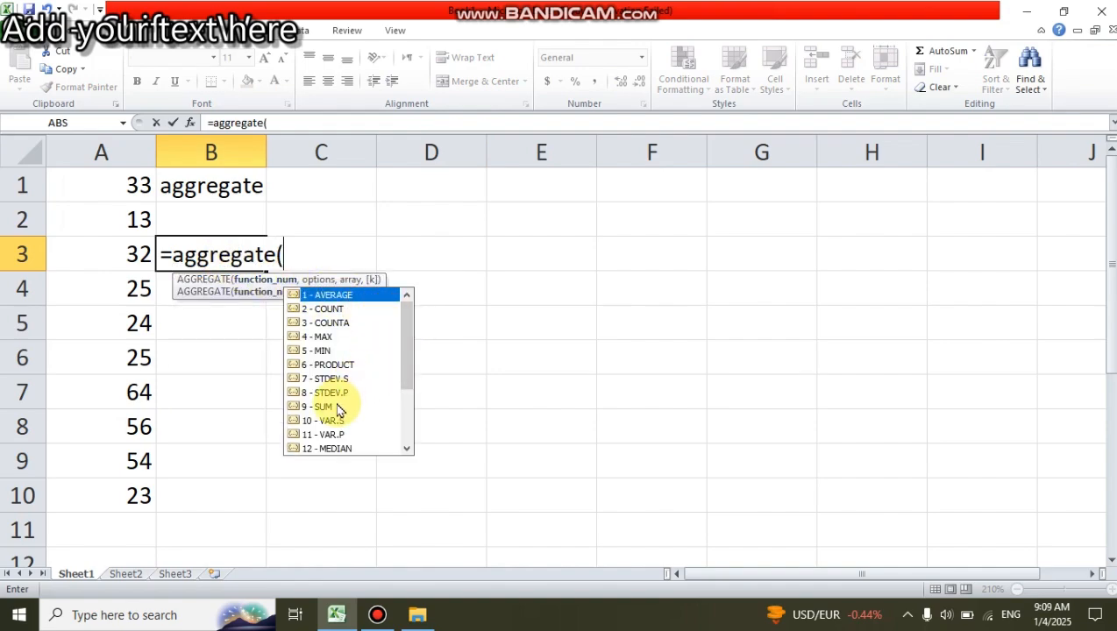
type("9")
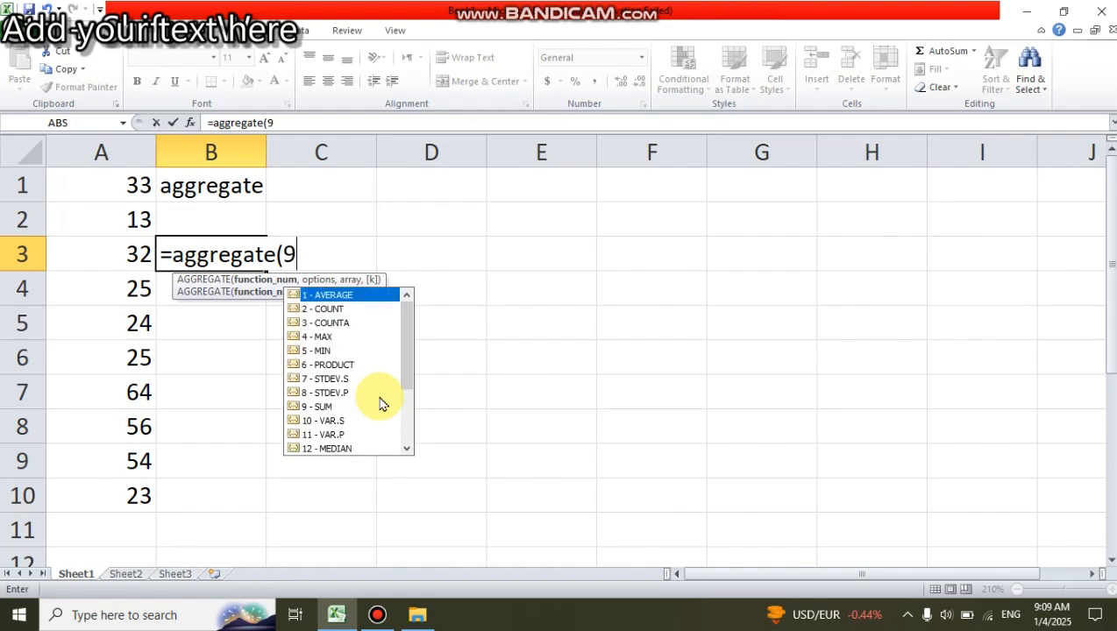
type(",")
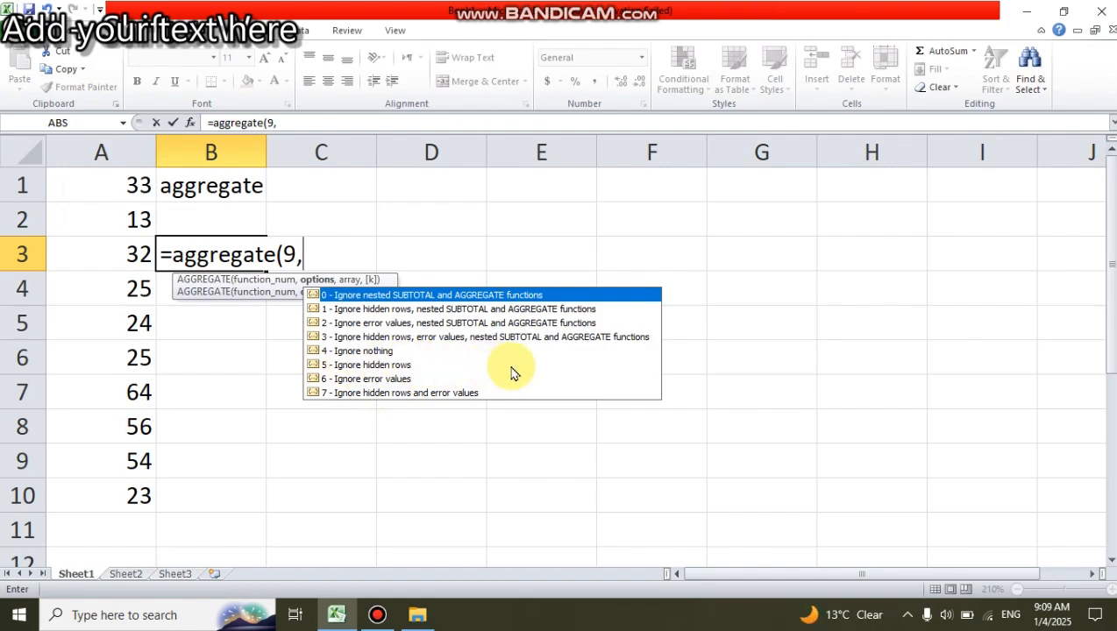
type("5,")
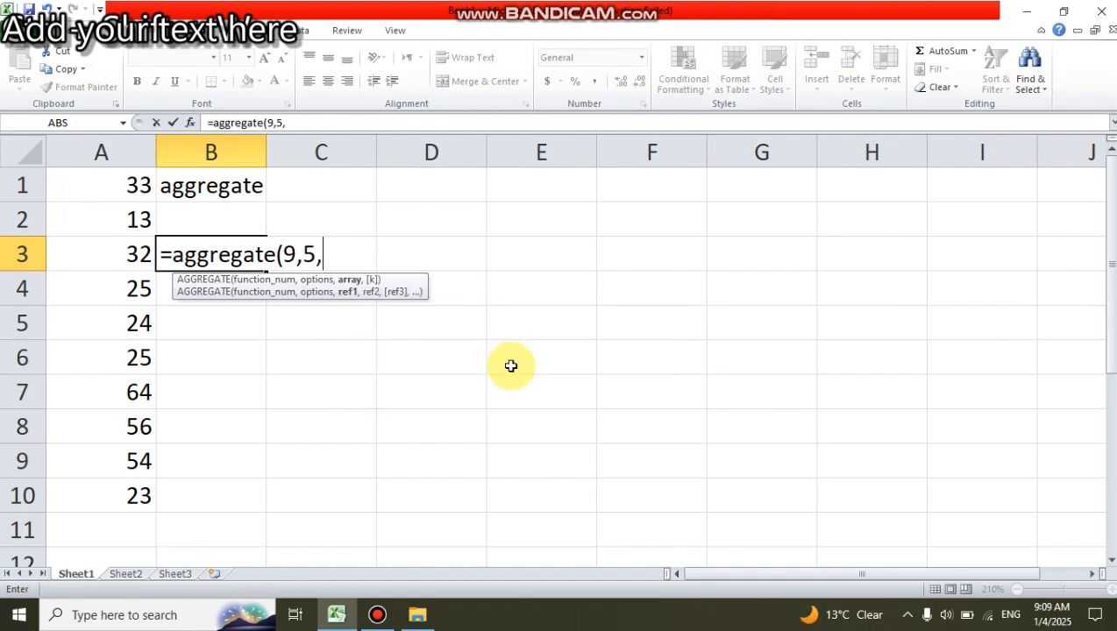
left_click_drag(125, 186, 131, 487)
type(")")
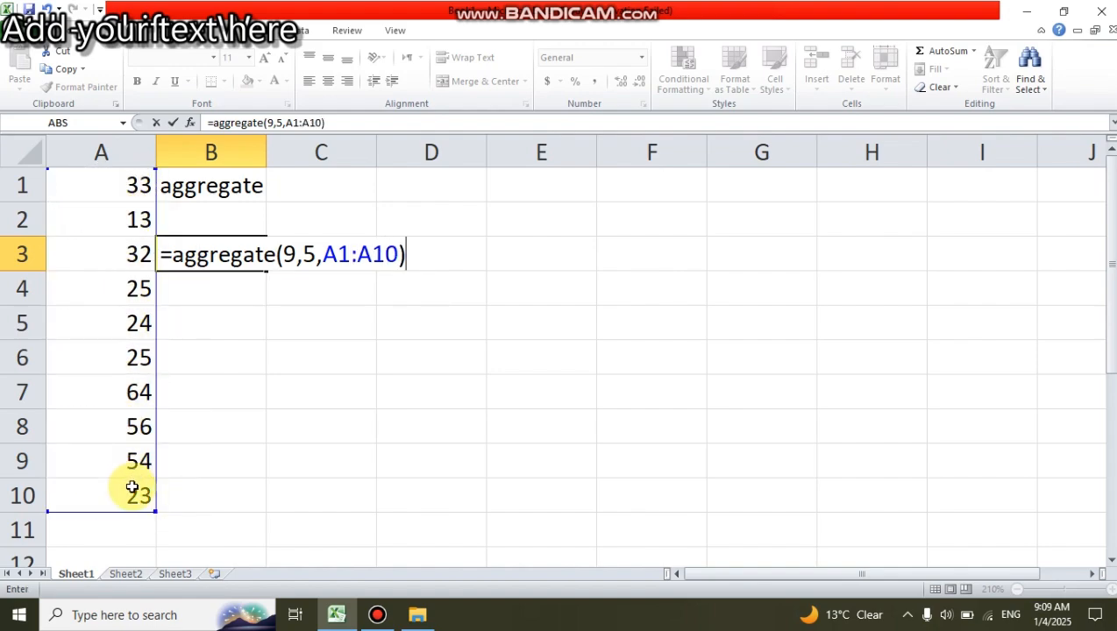
key("Return")
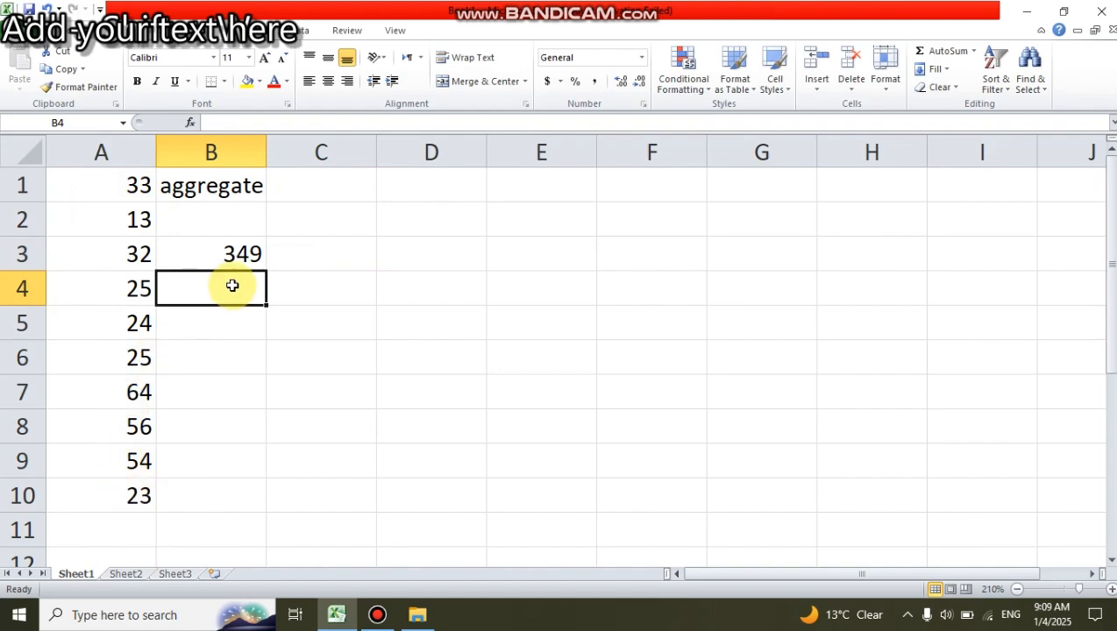
Enter =SUM(A1:A10) in cell C3 to total column A beside the AGGREGATE formula.
left_click(336, 260)
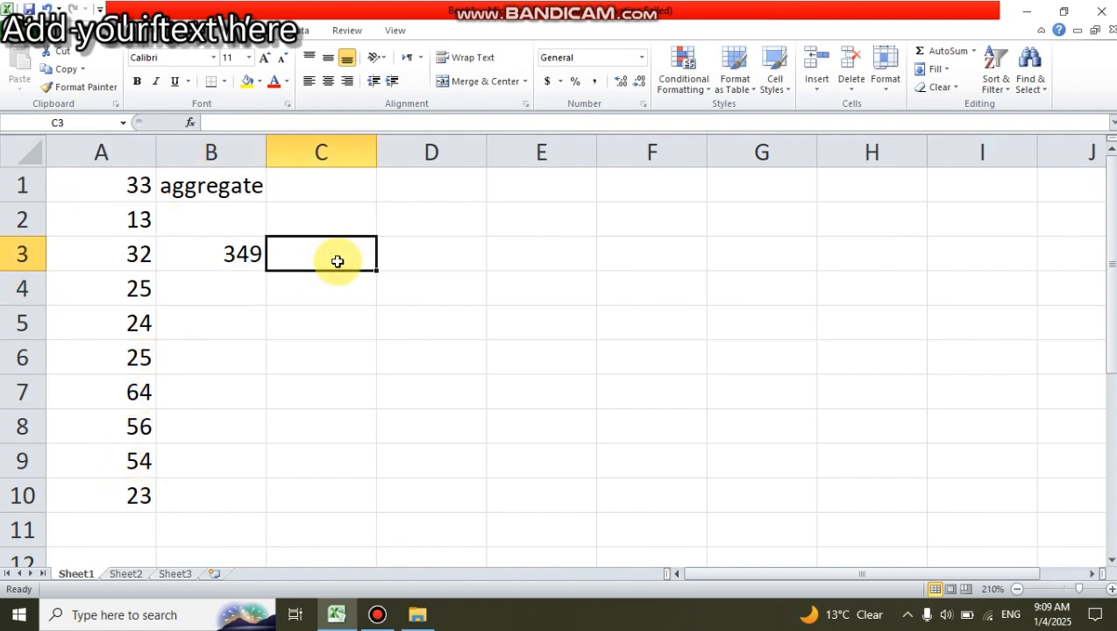
type("=sum")
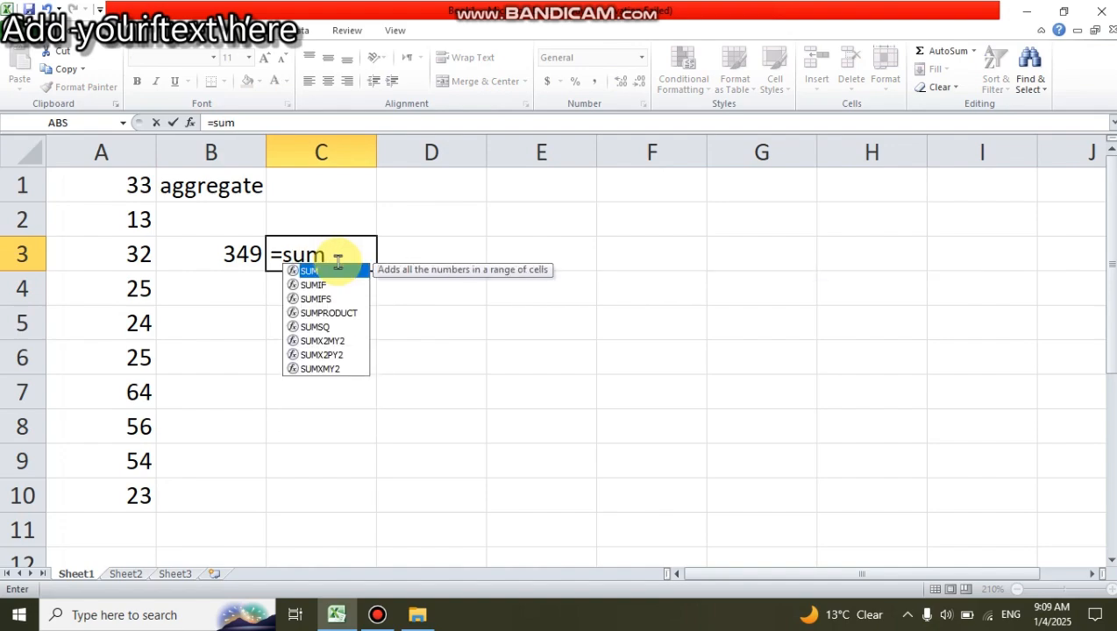
type("(")
left_click(106, 186)
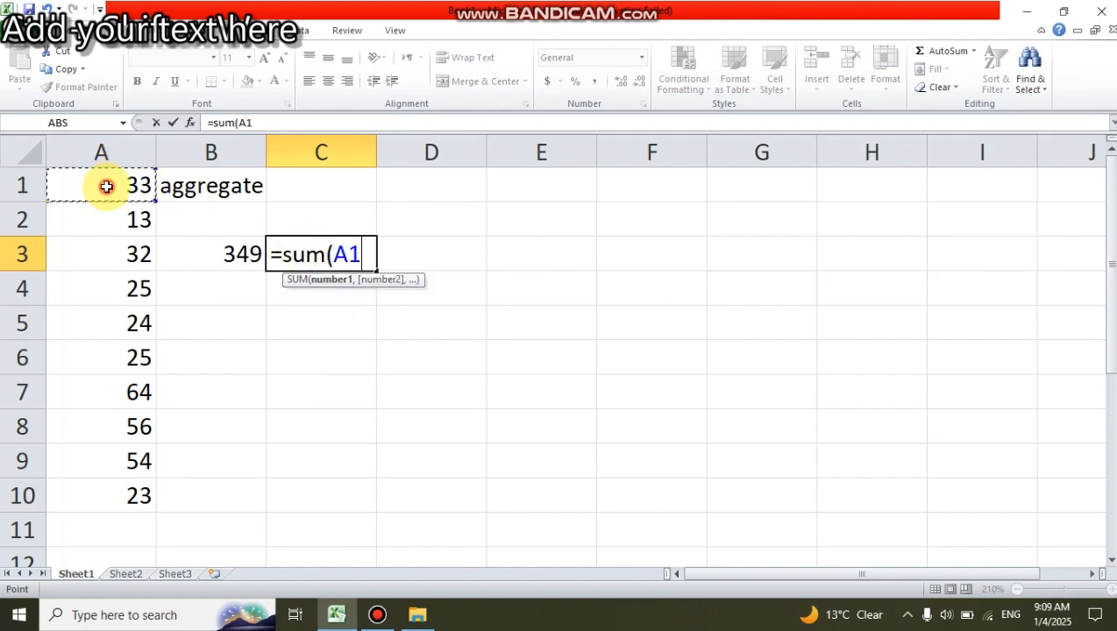
left_click_drag(106, 186, 116, 480)
type(")")
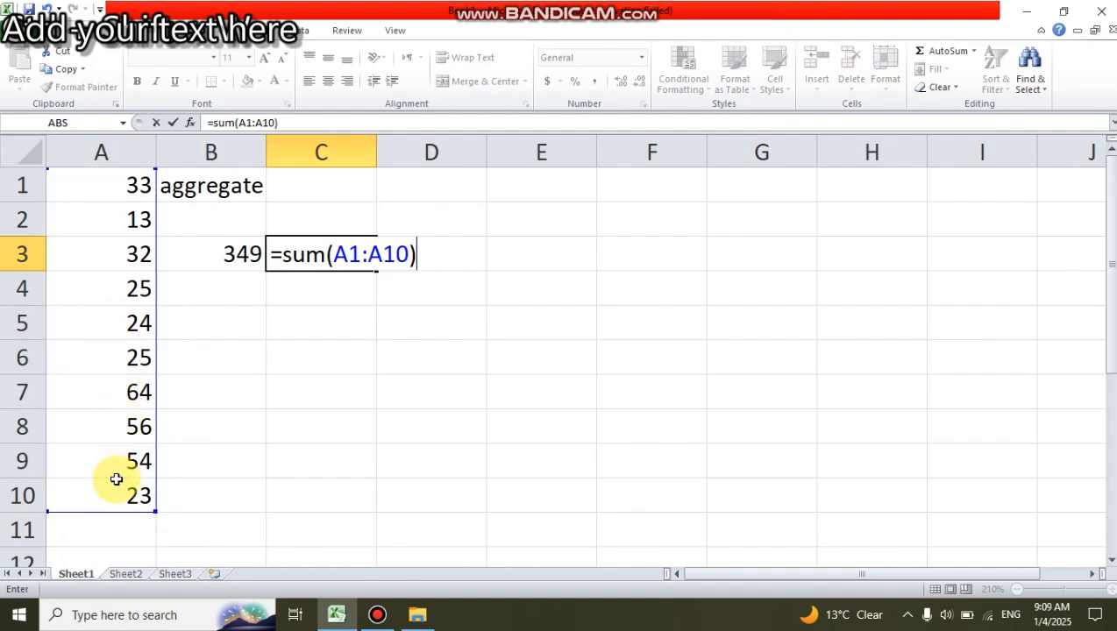
key("Return")
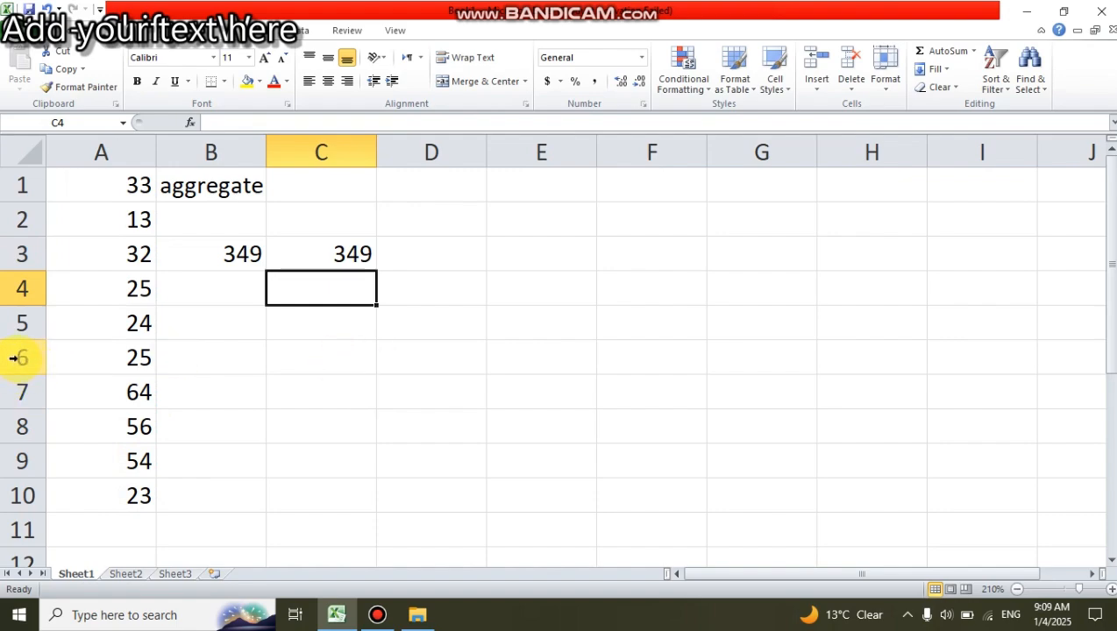
Hide rows 6 to 10 of the worksheet.
left_click_drag(14, 358, 29, 499)
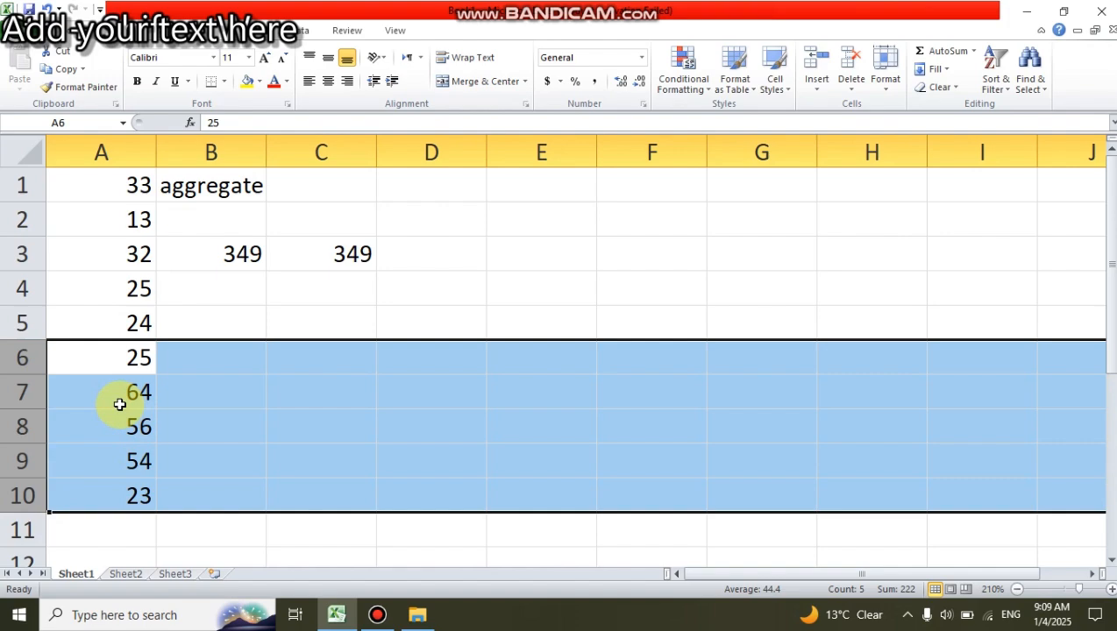
right_click(120, 404)
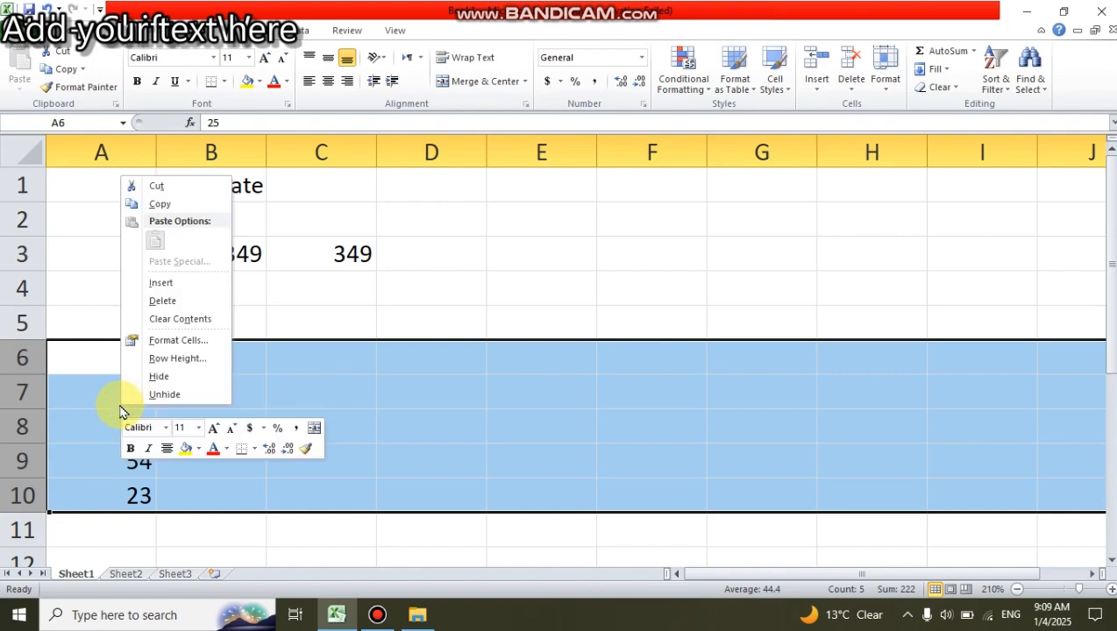
left_click(175, 380)
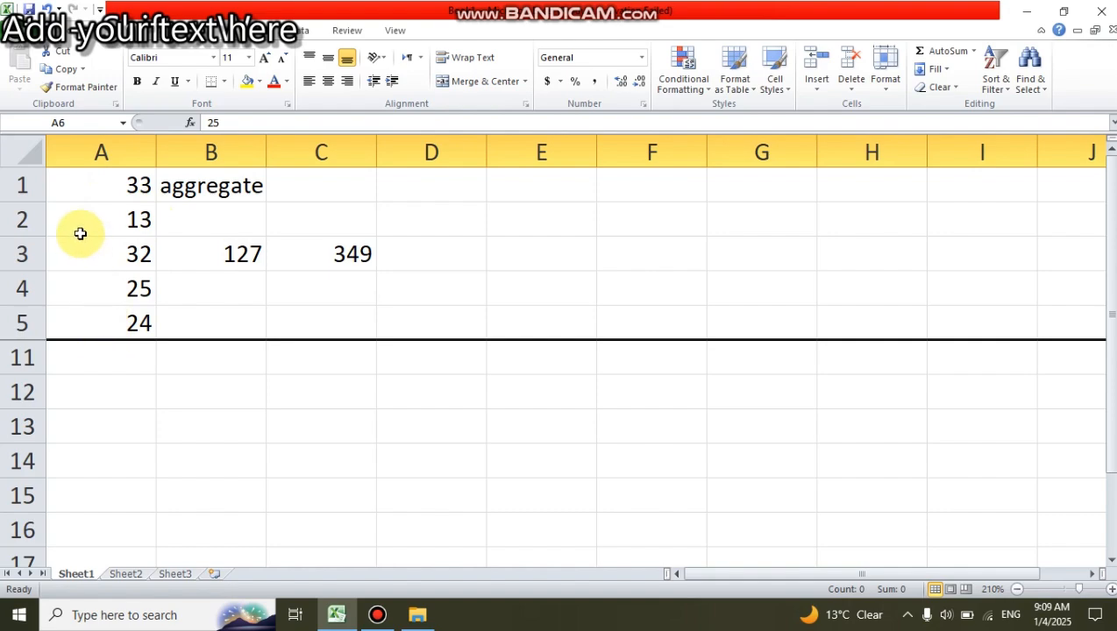
left_click(241, 289)
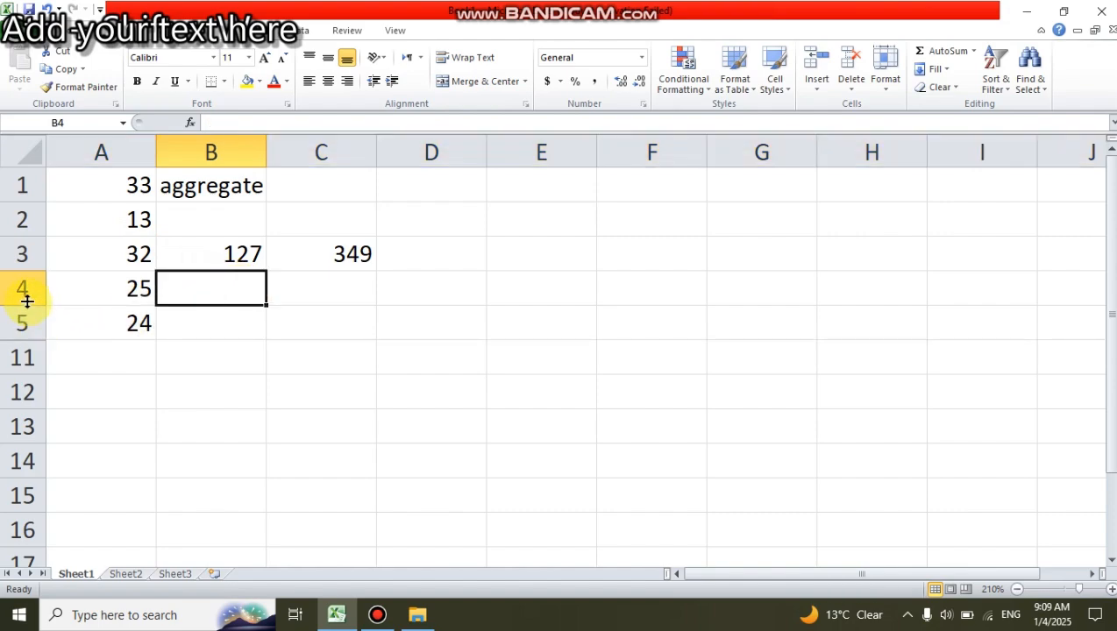
Unhide rows 6 to 10 of the worksheet.
left_click_drag(13, 288, 16, 331)
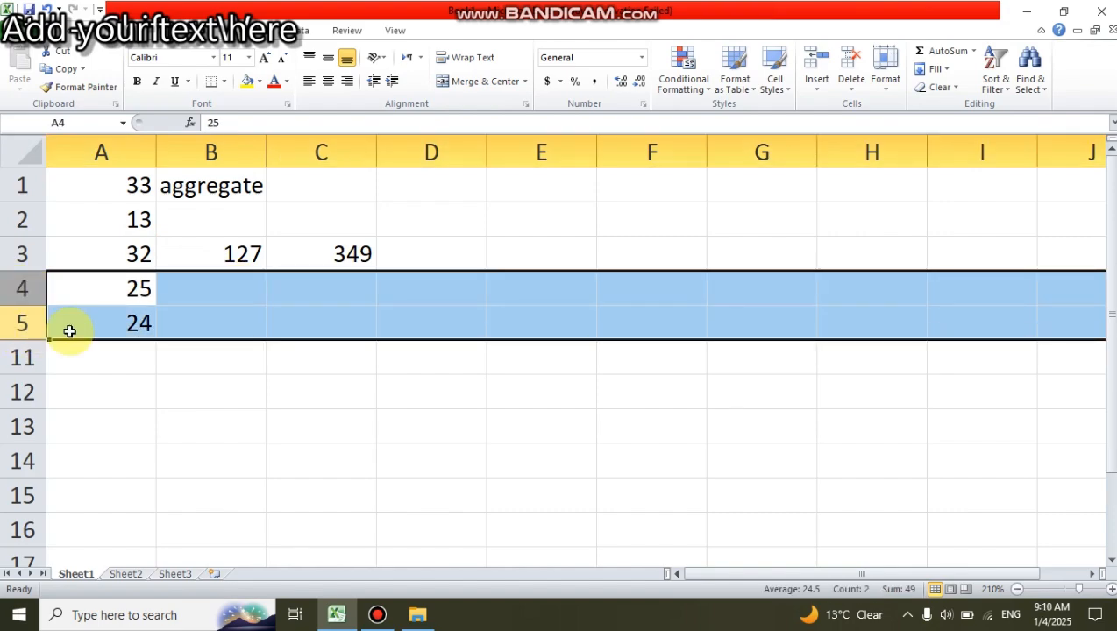
left_click(20, 321)
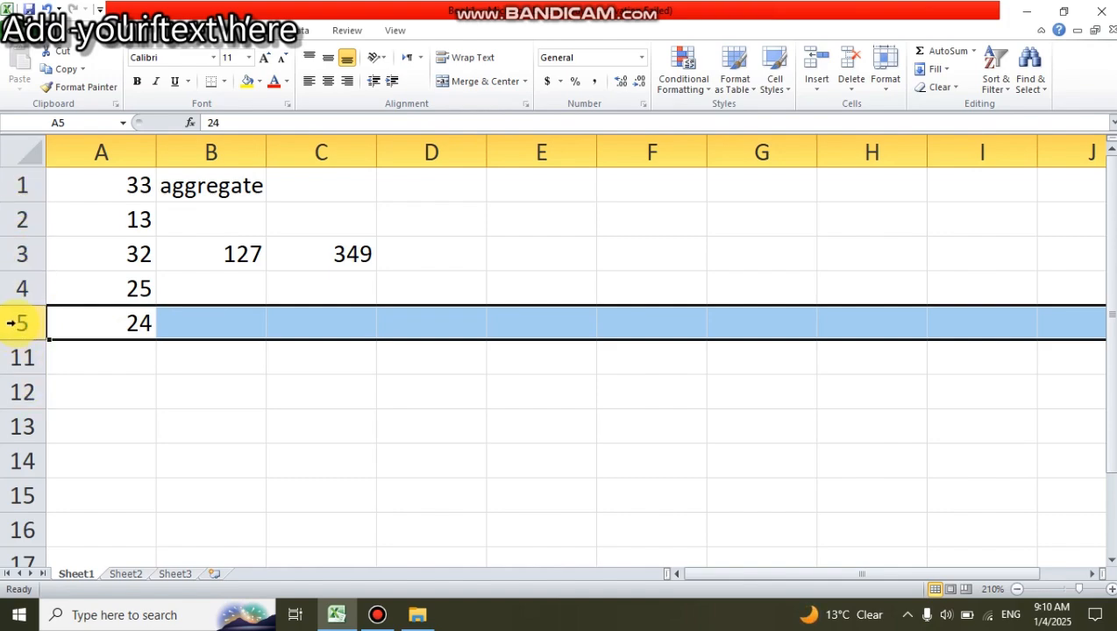
left_click_drag(12, 322, 17, 355)
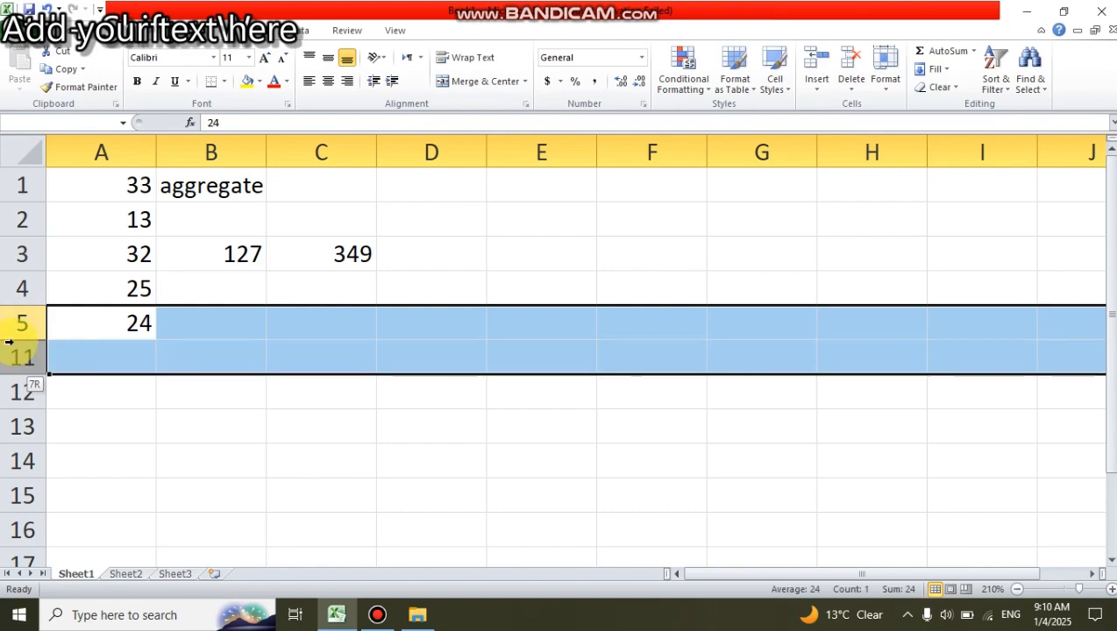
right_click(103, 344)
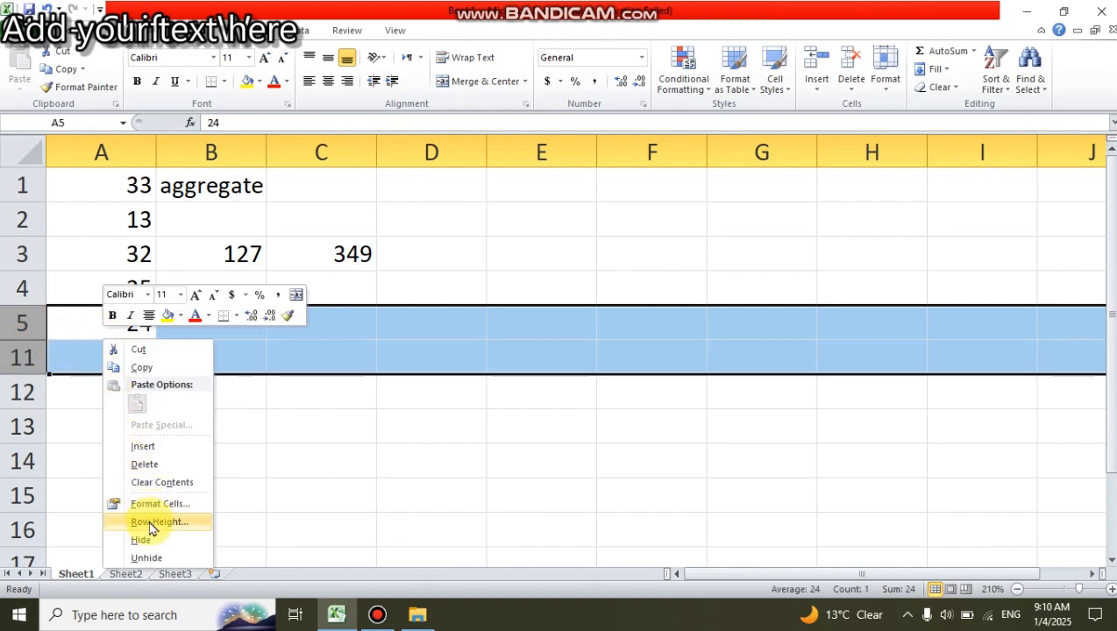
left_click(151, 559)
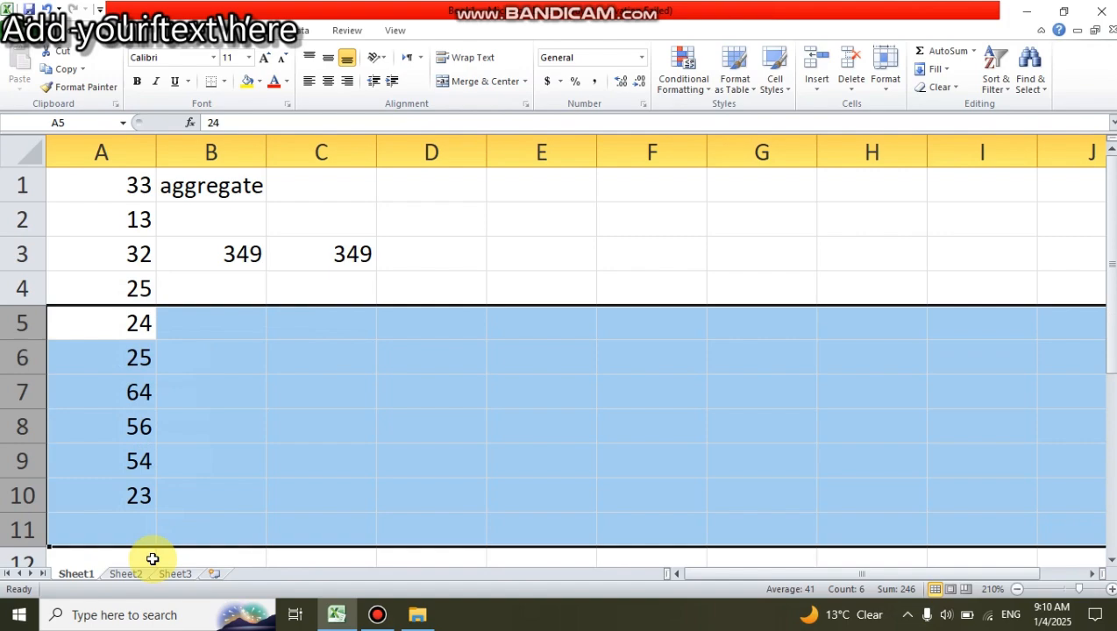
Enter =MAX(A1:A10) in cell B4 to find the largest value in column A.
left_click(243, 282)
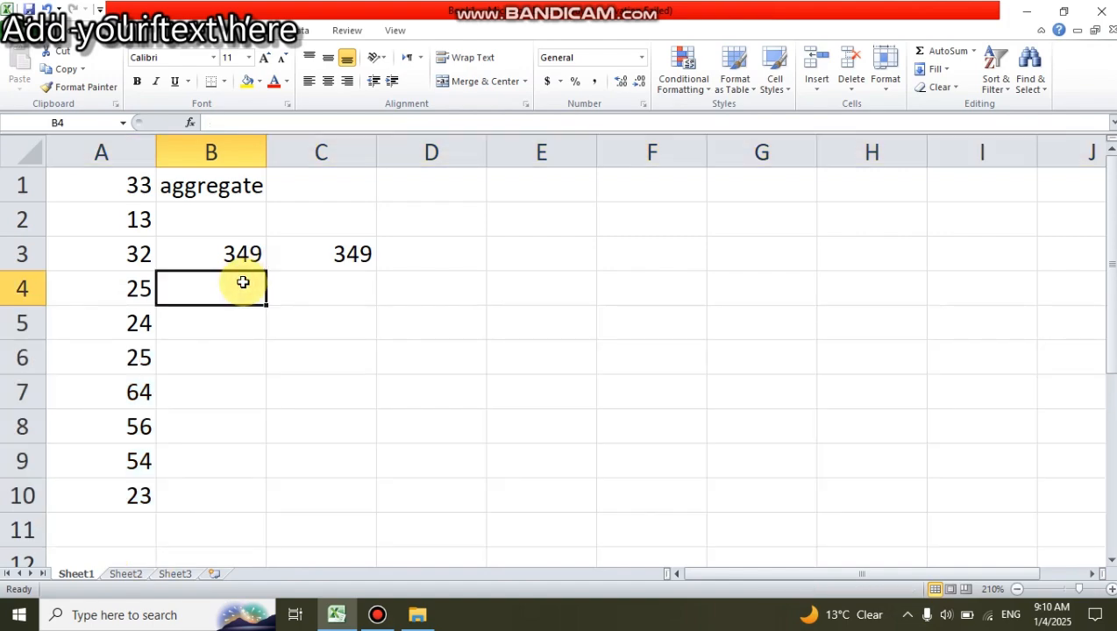
type("ma")
key("BackSpace")
key("BackSpace")
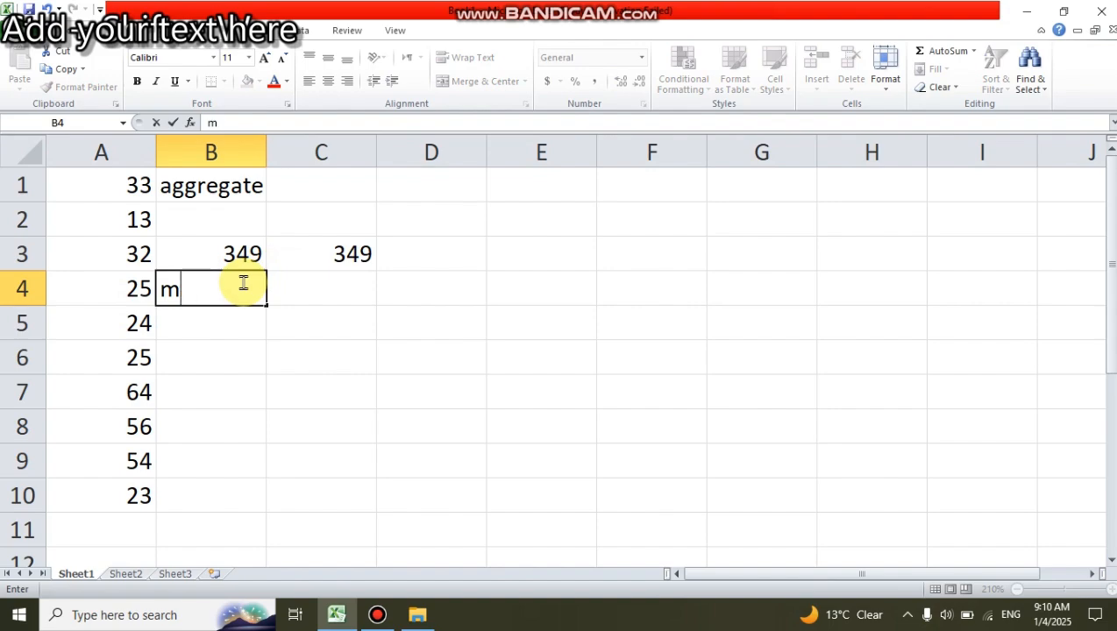
type("=max(")
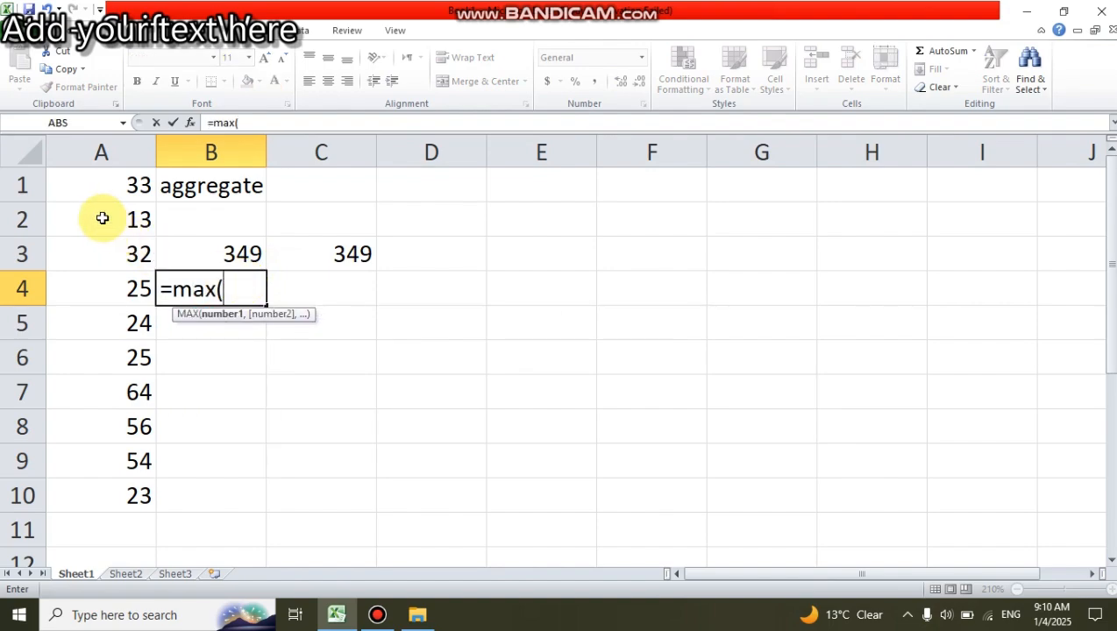
left_click_drag(95, 183, 118, 484)
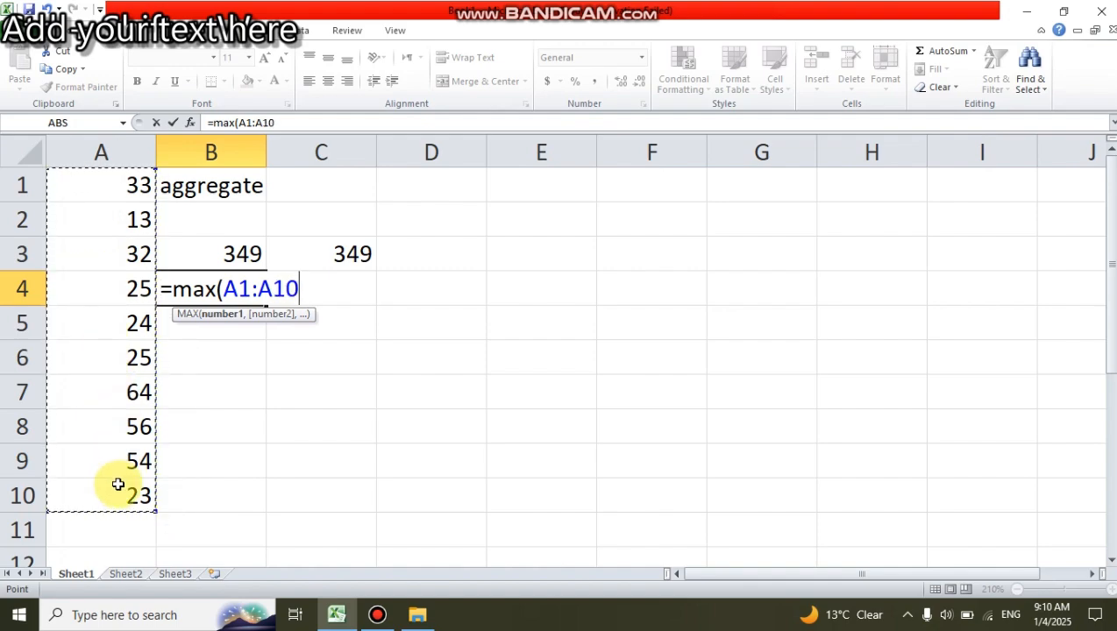
type(")")
key("Return")
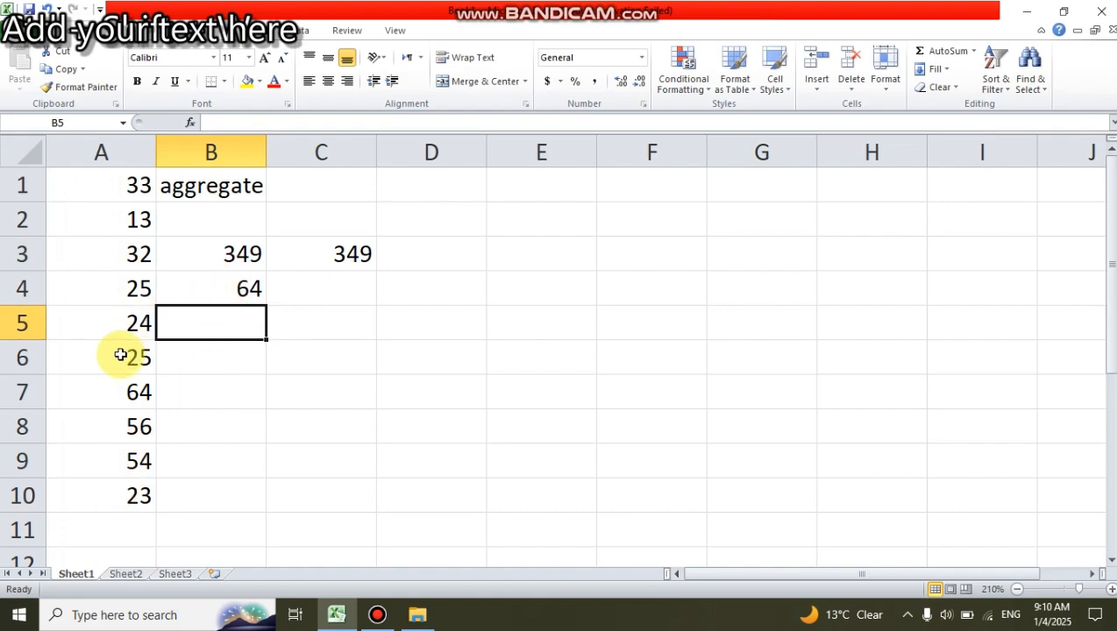
Set cell A8 to 122 and check the MAX formula in cell B4.
left_click(133, 425)
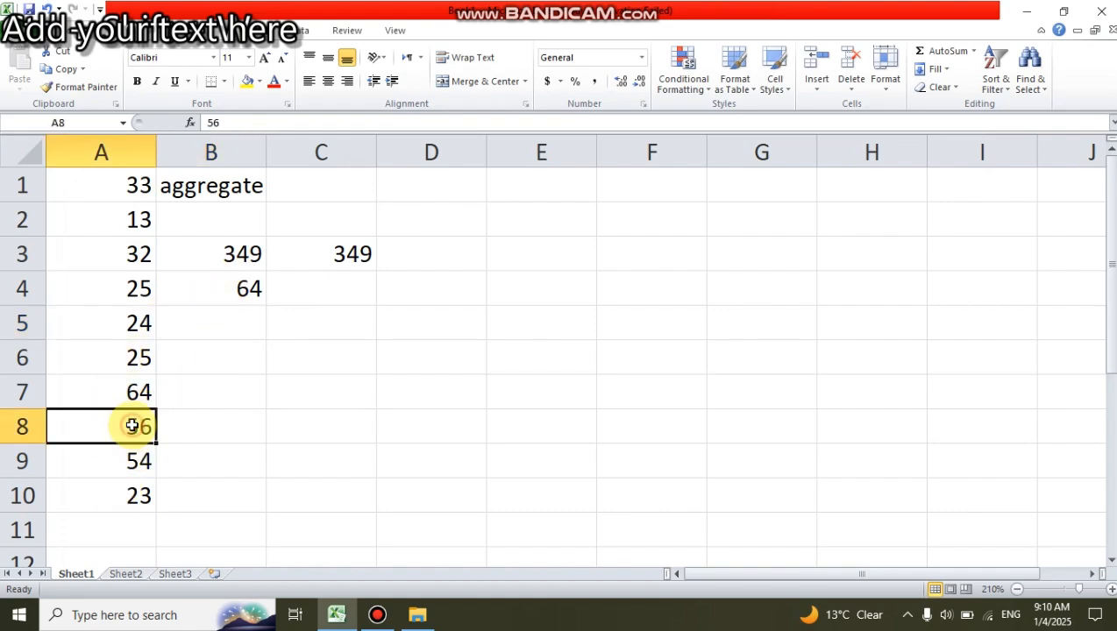
type("122")
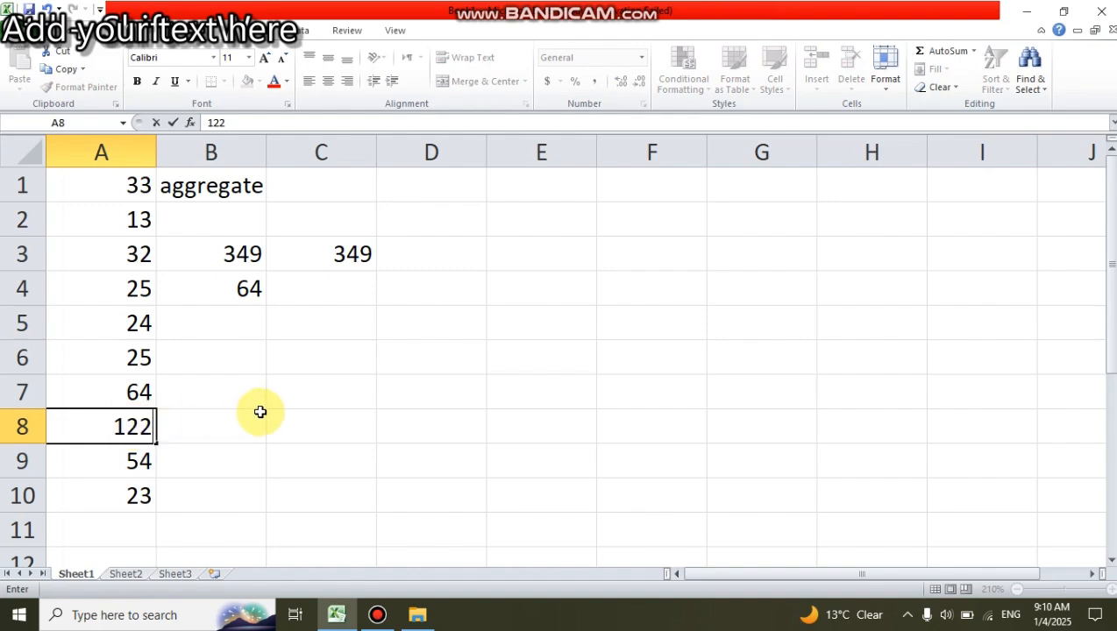
key("Return")
left_click(245, 295)
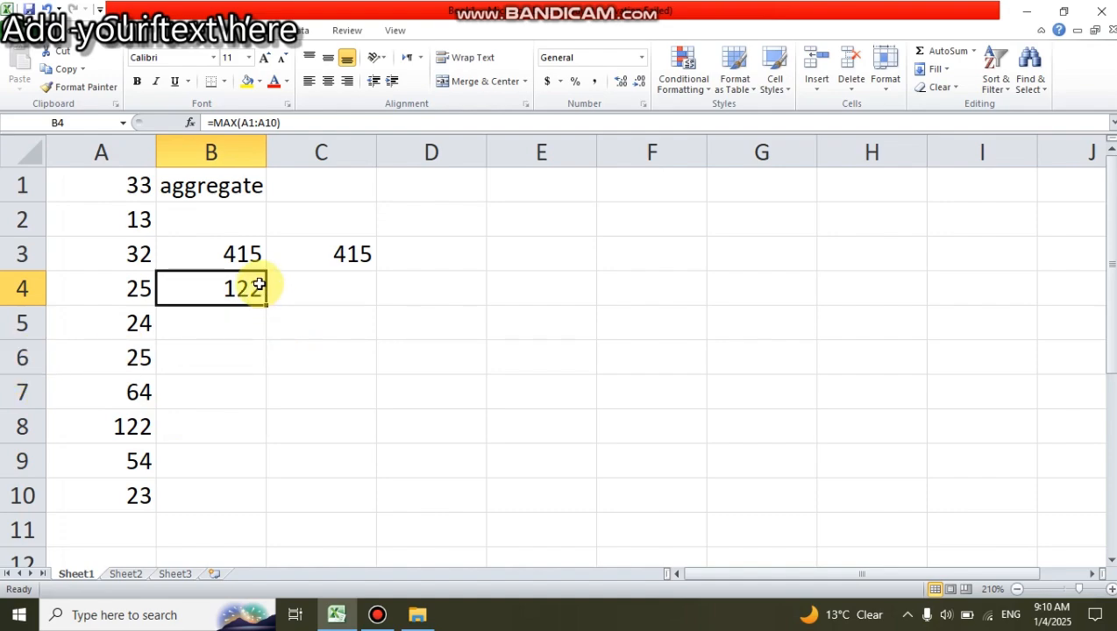
Hide rows 8 to 10 to test how the MAX formula in B4 treats hidden rows.
left_click_drag(4, 416, 31, 507)
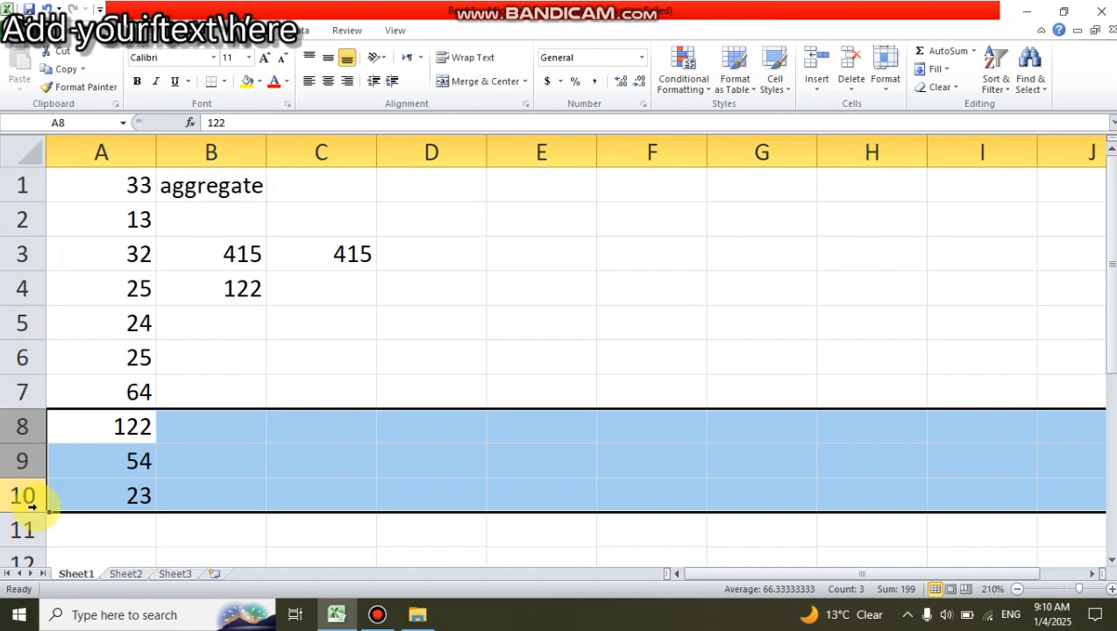
right_click(183, 492)
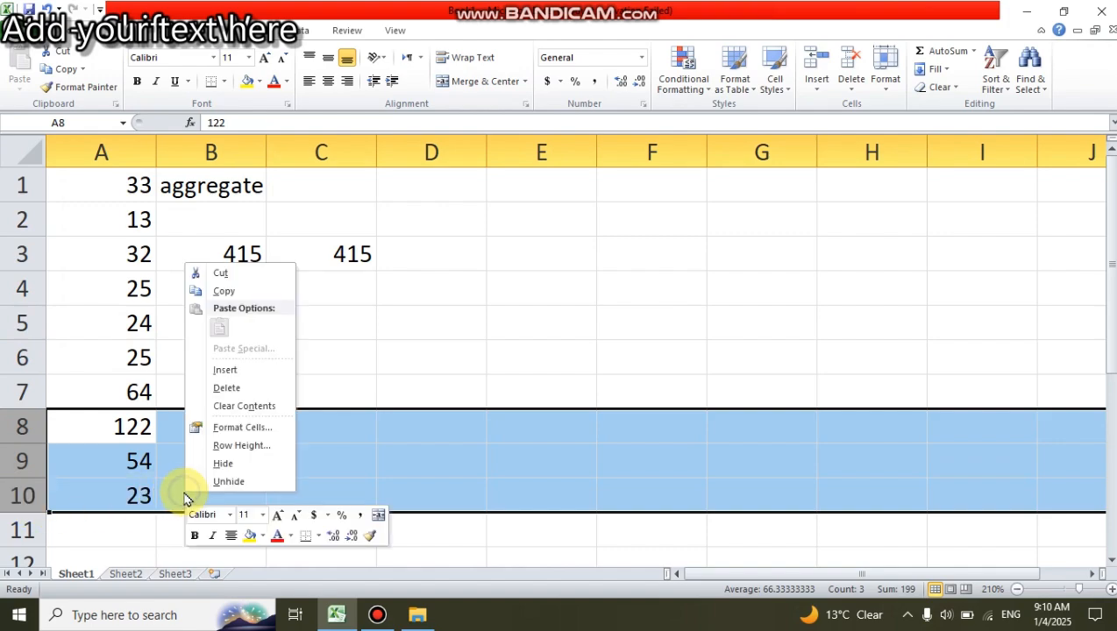
left_click(225, 465)
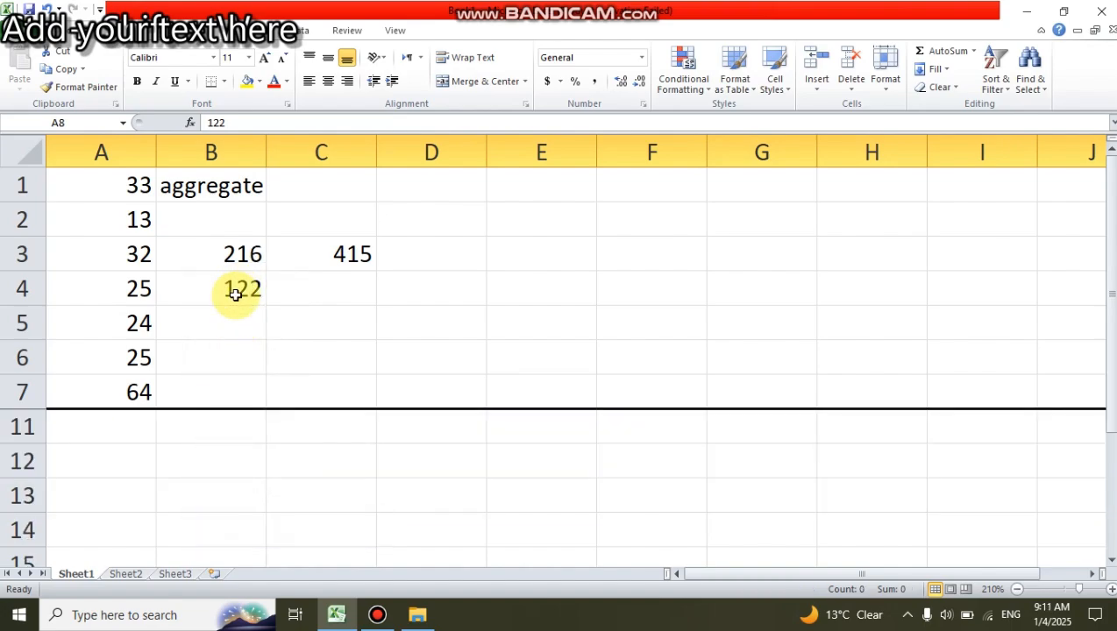
left_click(220, 330)
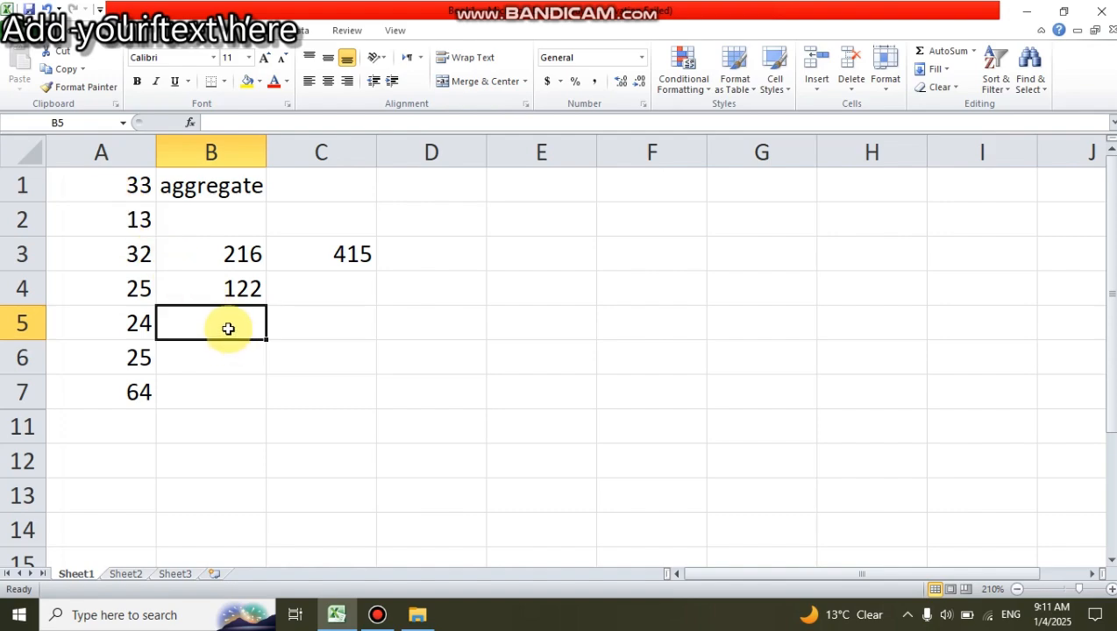
Unhide rows 8 to 10 of the worksheet.
left_click_drag(10, 358, 7, 424)
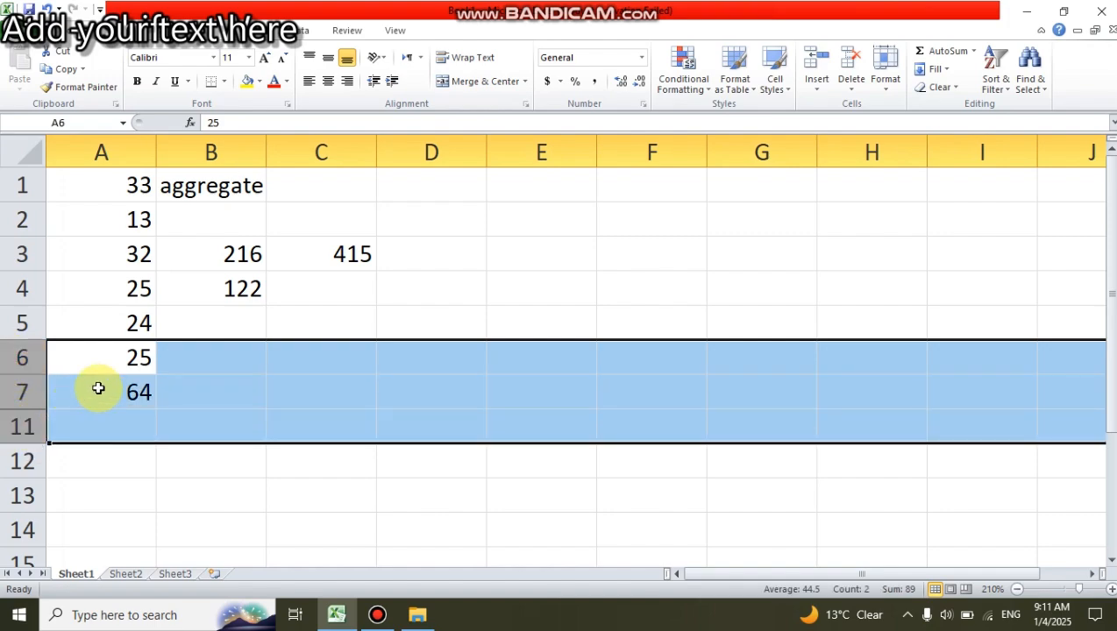
right_click(99, 394)
left_click(140, 378)
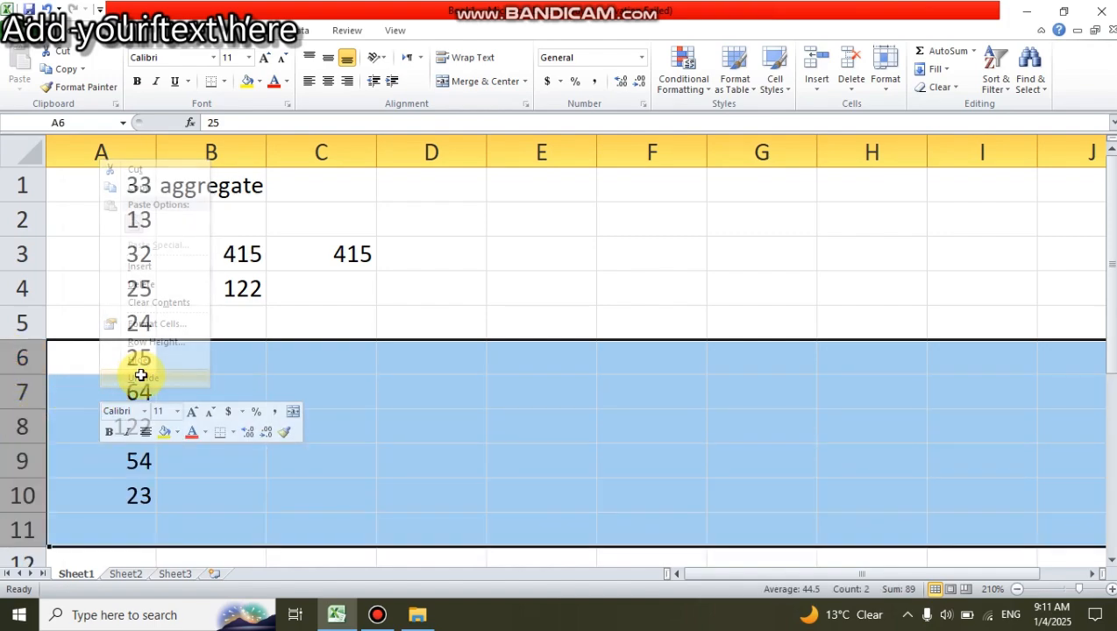
Enter =AGGREGATE(4,5,A1:A10) in cell C4 to find the maximum of column A while ignoring hidden rows.
left_click(319, 288)
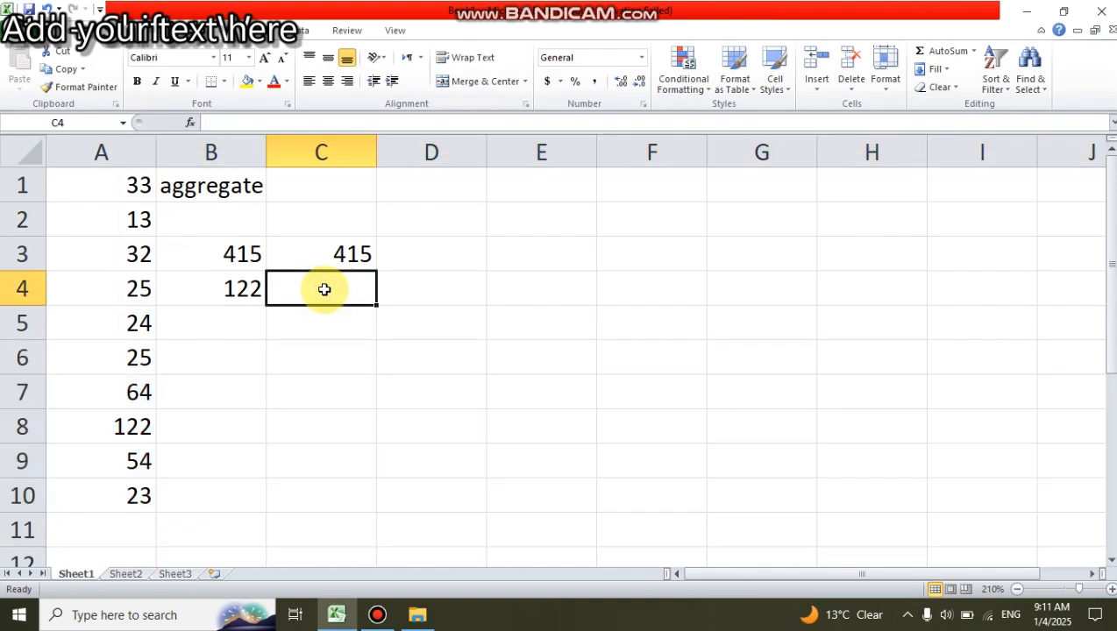
type("=aggre")
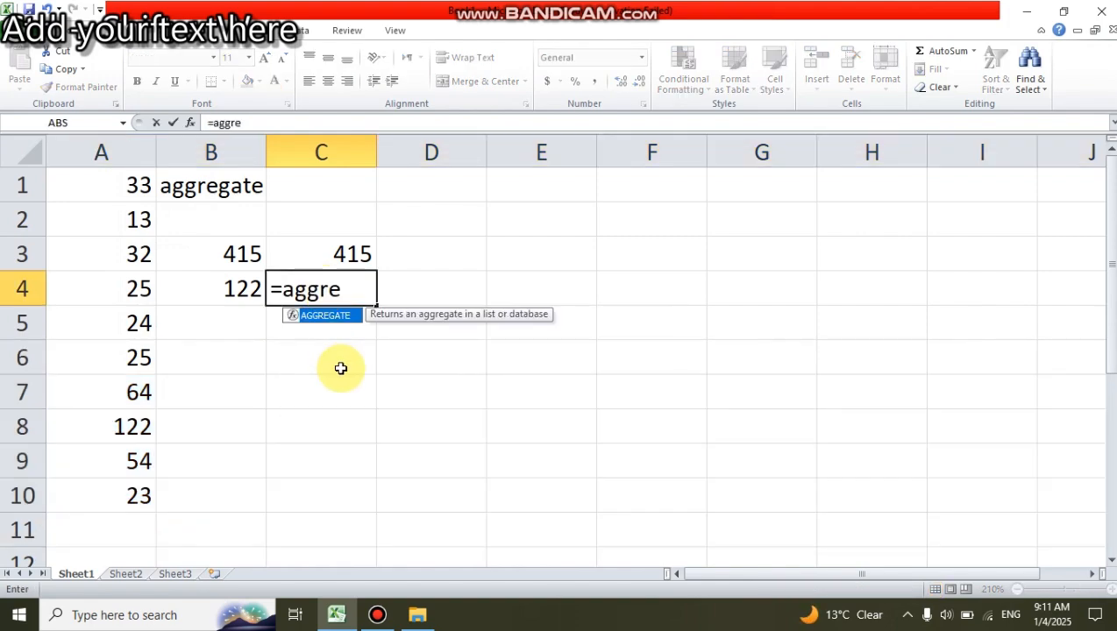
type("gate(")
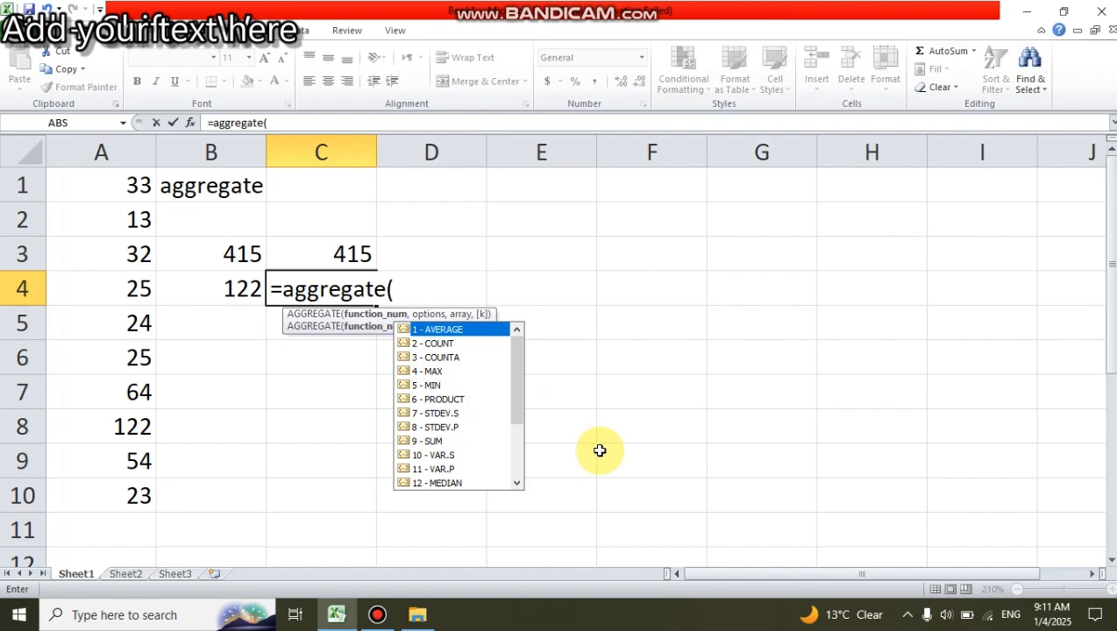
type("4,")
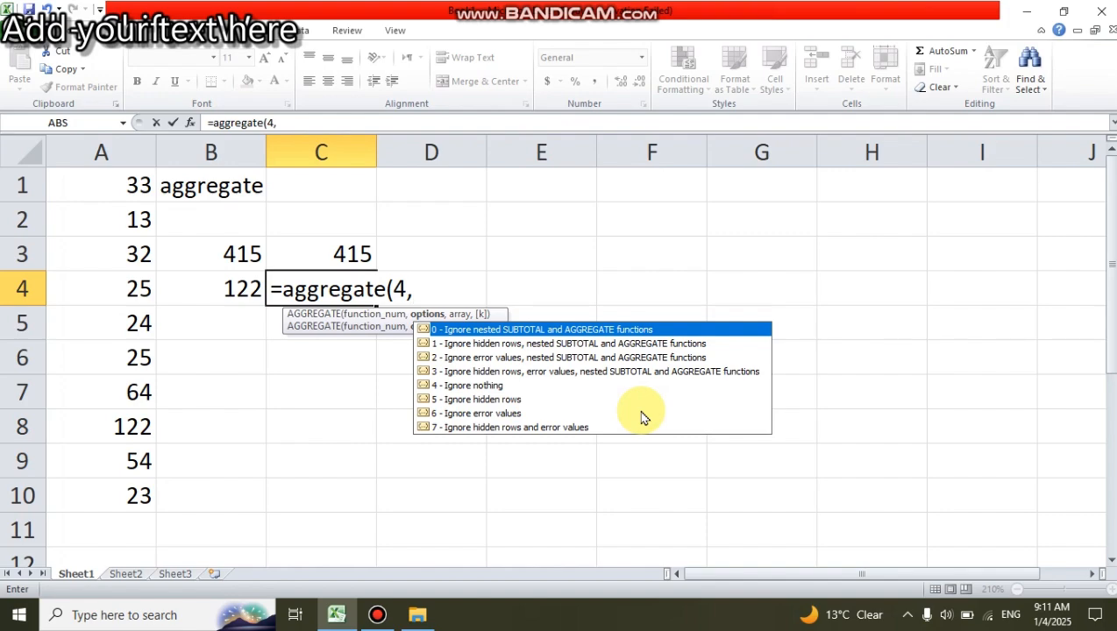
type("5,")
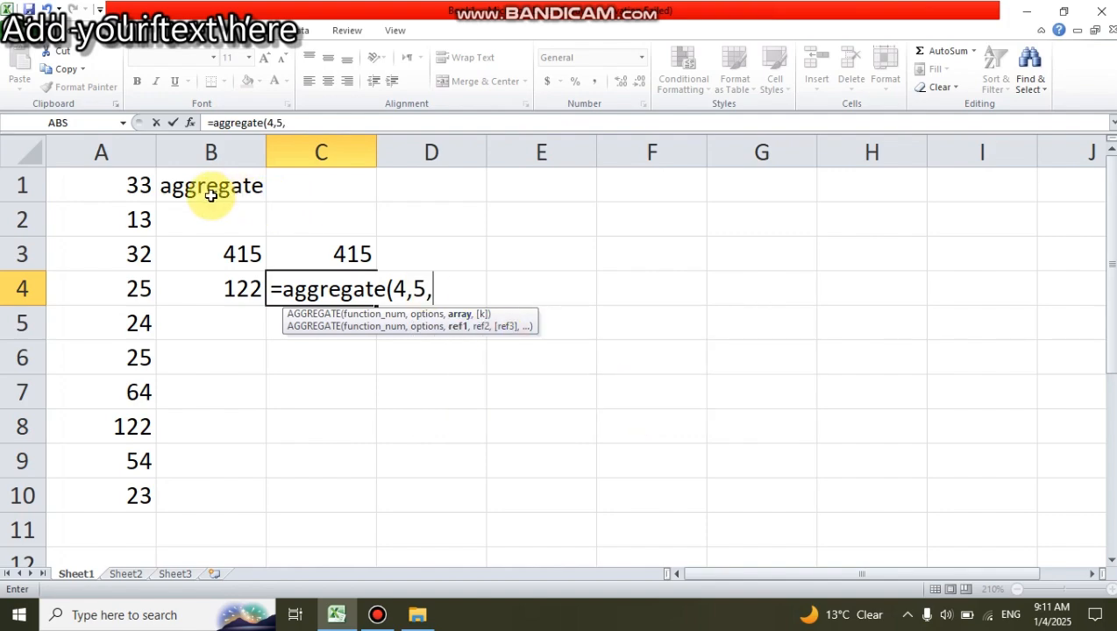
left_click_drag(123, 185, 141, 488)
type(")")
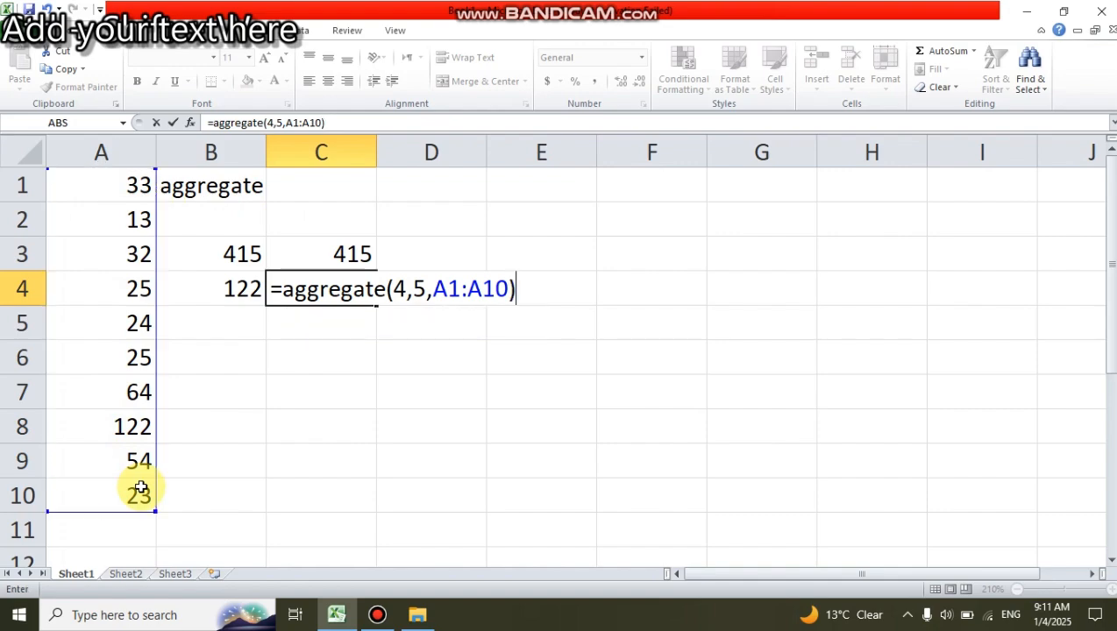
key("Return")
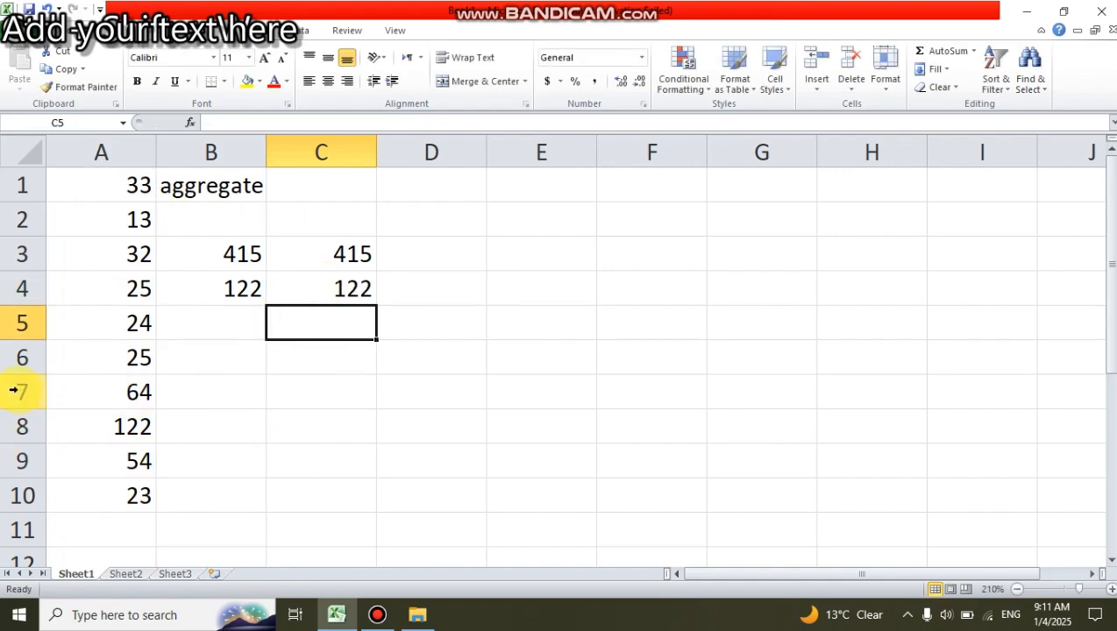
Hide rows 7 to 10 and compare the AGGREGATE maximum in C4 with the MAX formula in B4.
left_click_drag(13, 390, 38, 507)
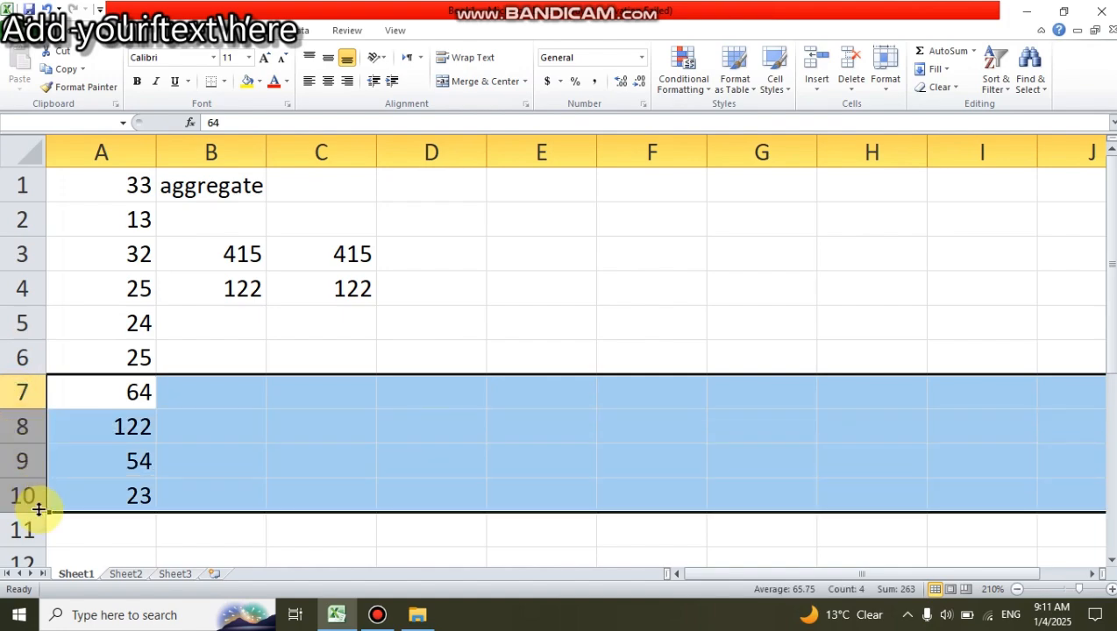
right_click(208, 435)
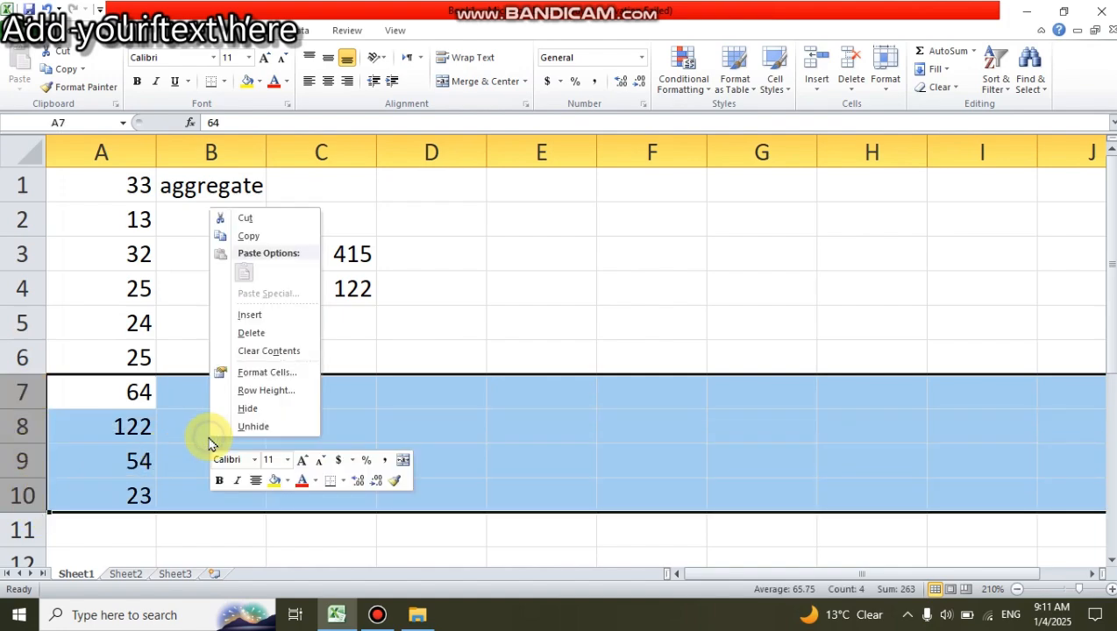
left_click(259, 412)
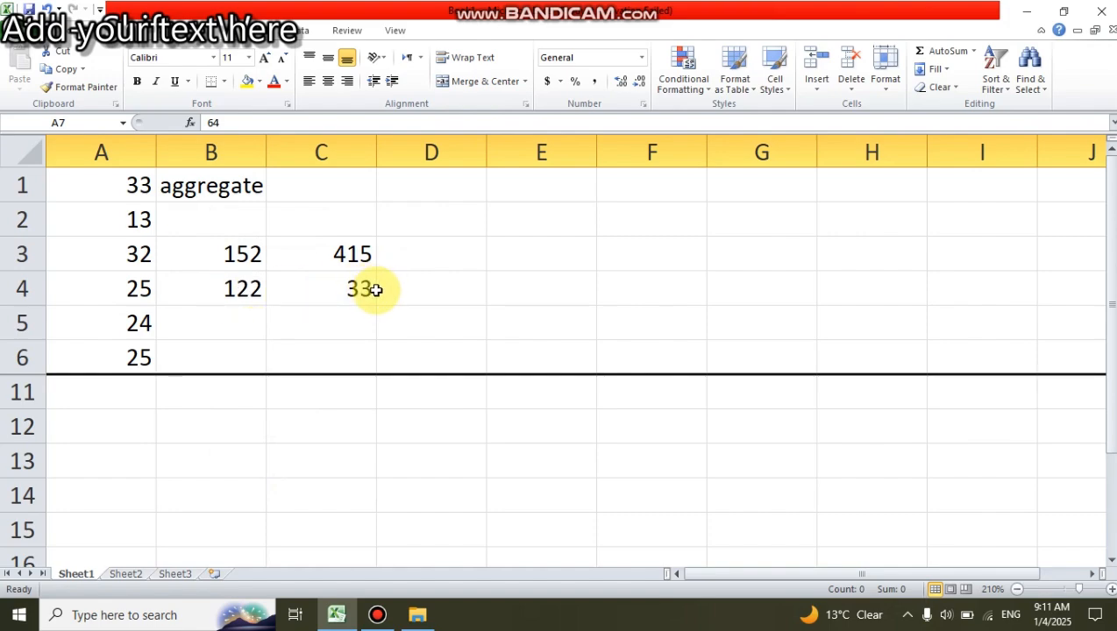
left_click(350, 294)
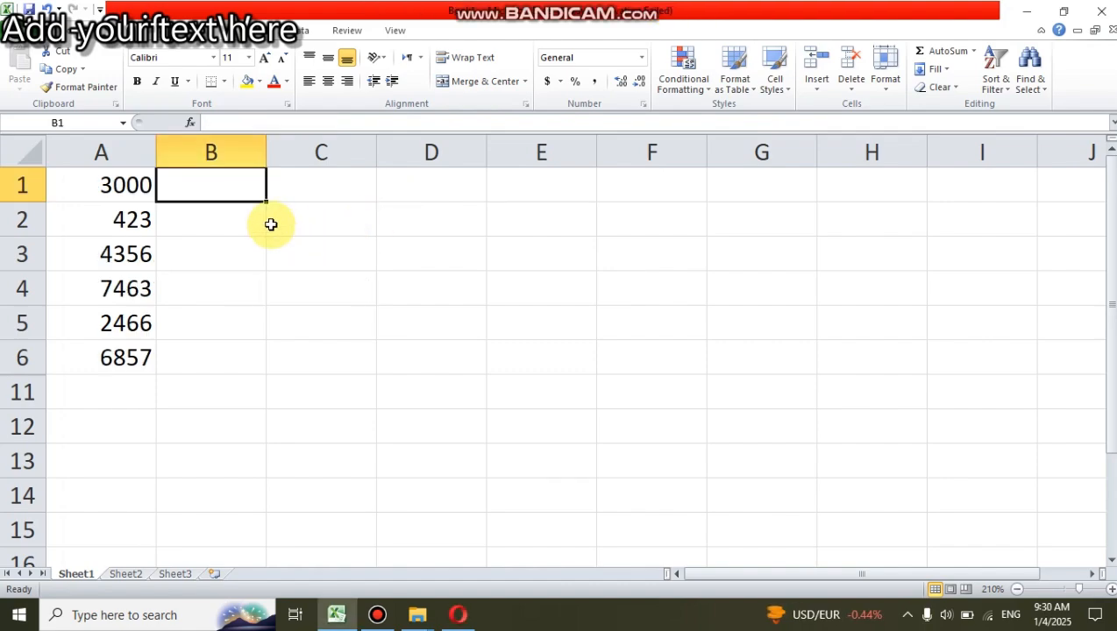
Enter =A1*15% in cell B1 to calculate 15 percent of the amount, and fill the formula down to B6.
left_click(132, 182)
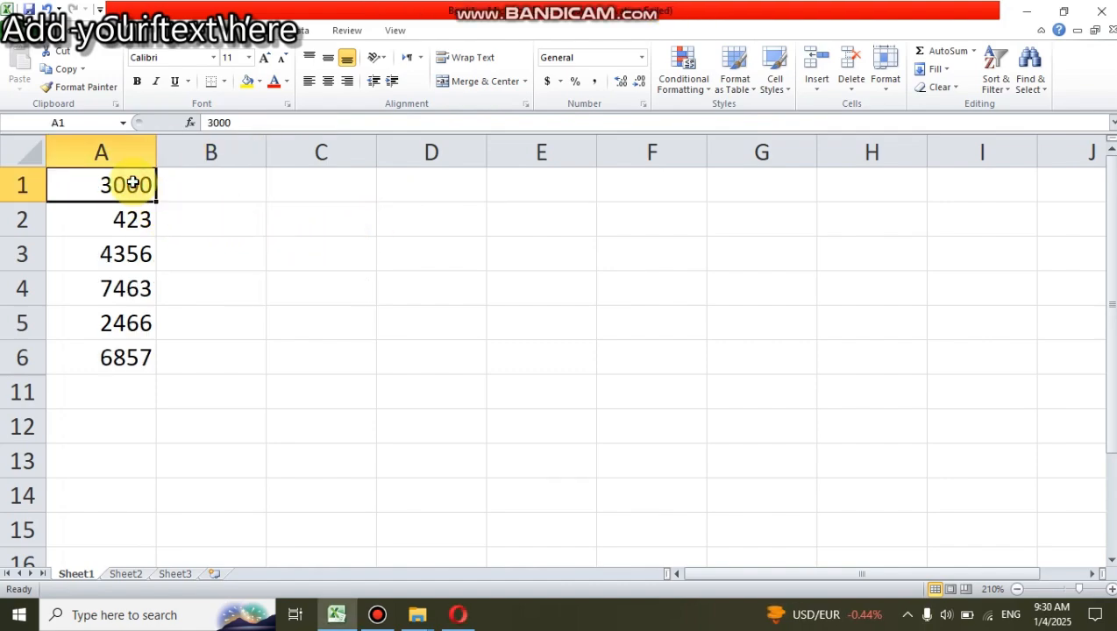
left_click_drag(131, 182, 112, 356)
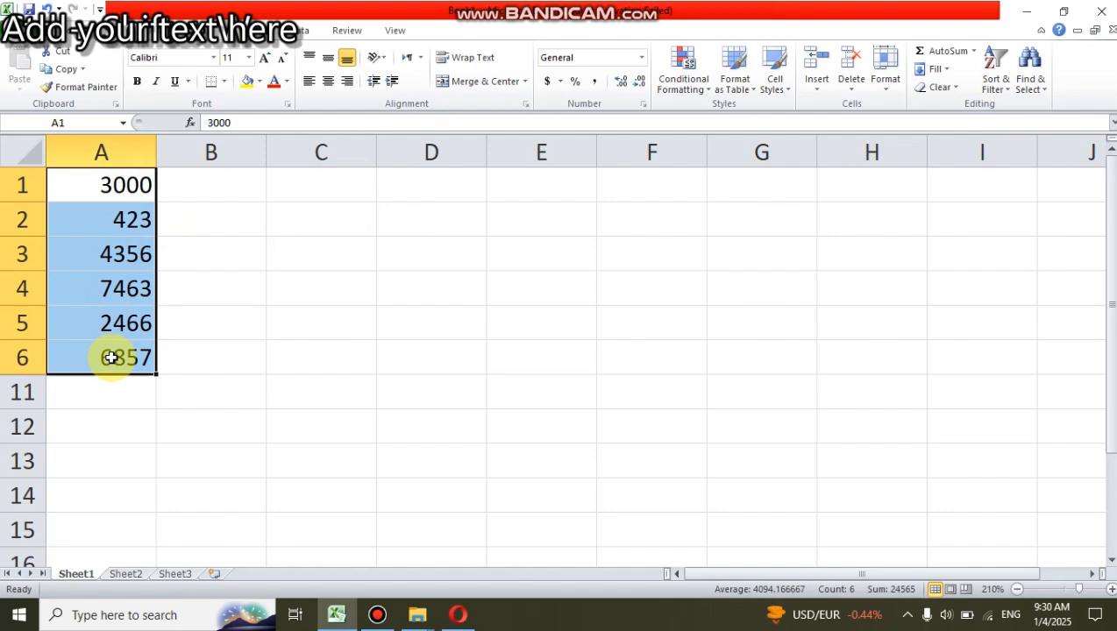
left_click(232, 187)
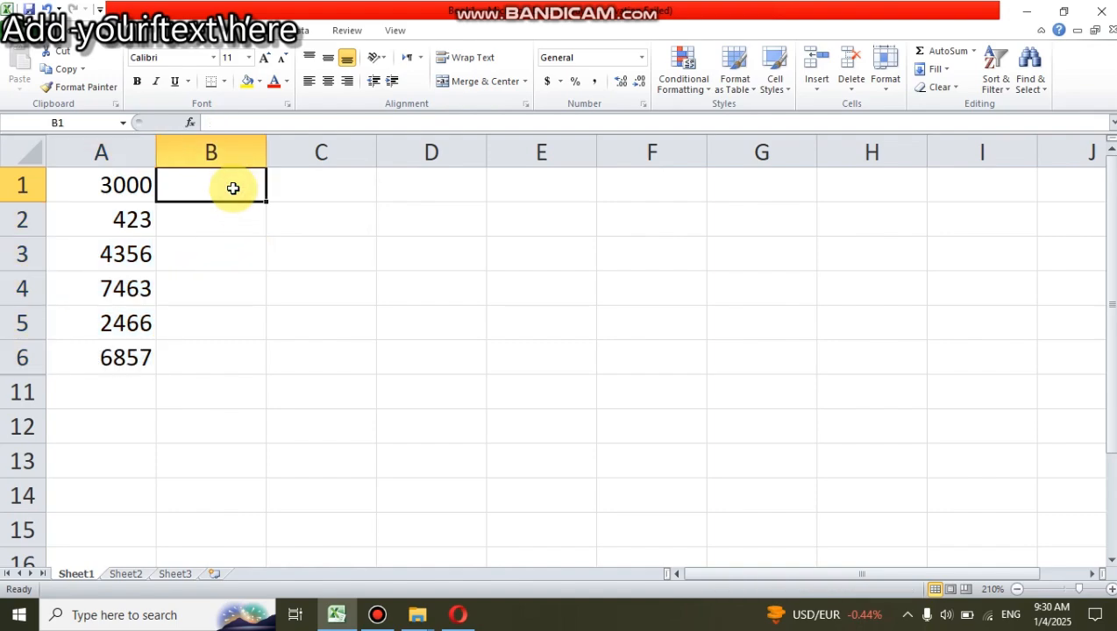
type("=")
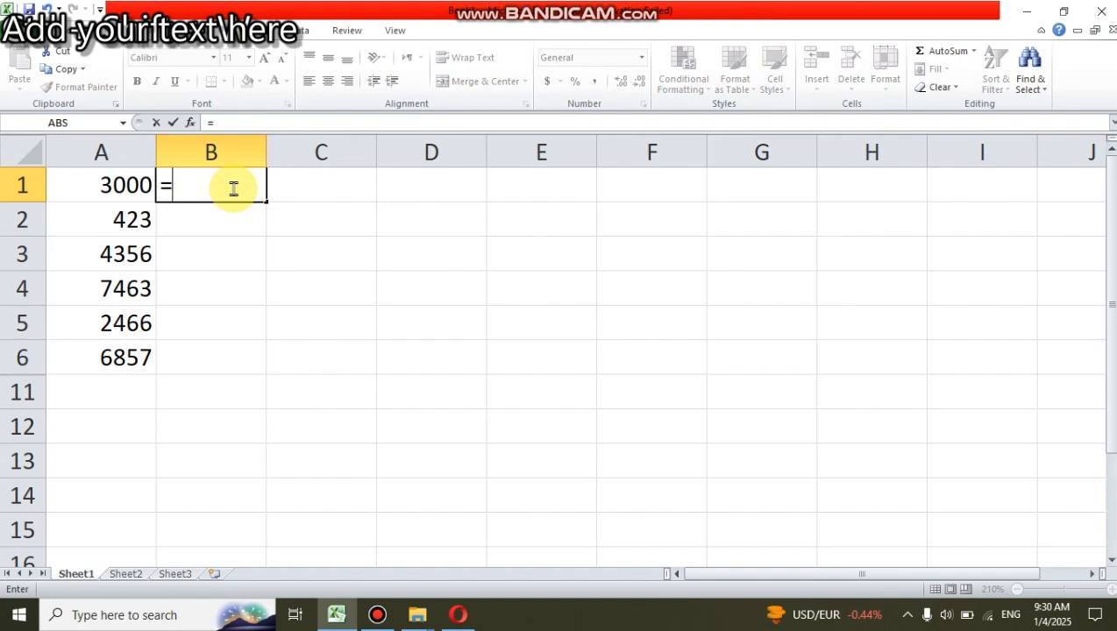
left_click(127, 184)
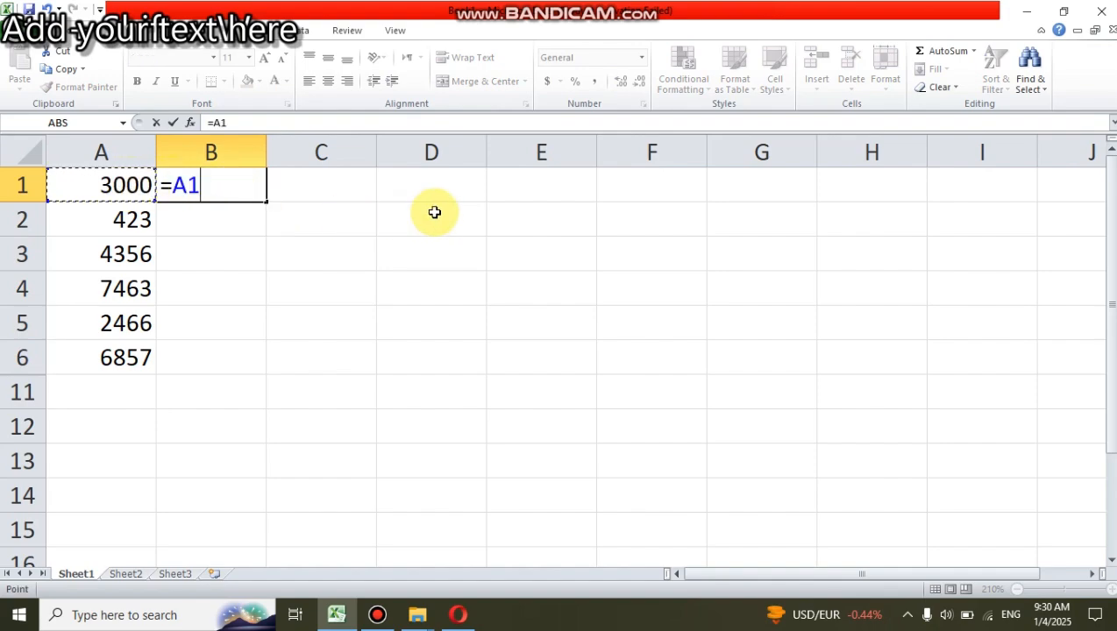
type("*15")
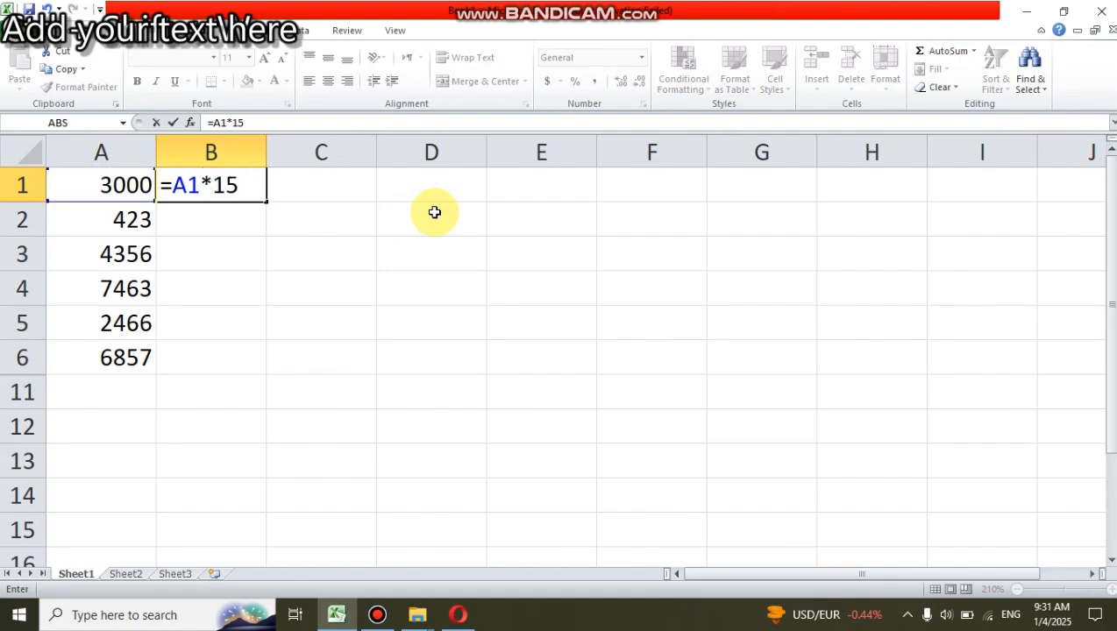
type("%")
key("Return")
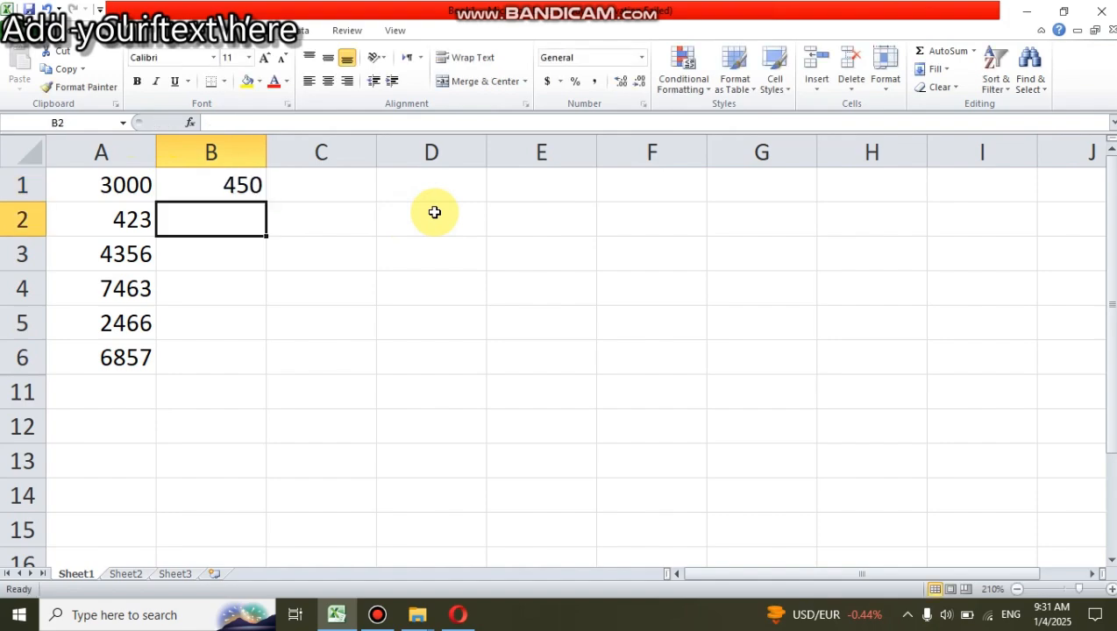
left_click(227, 185)
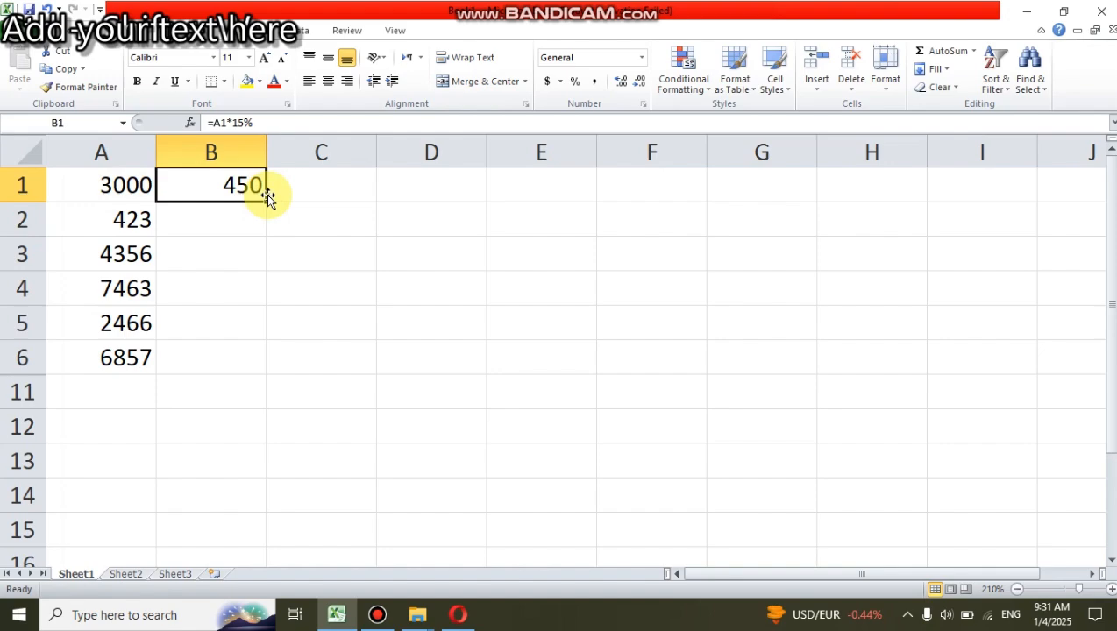
left_click_drag(267, 200, 250, 364)
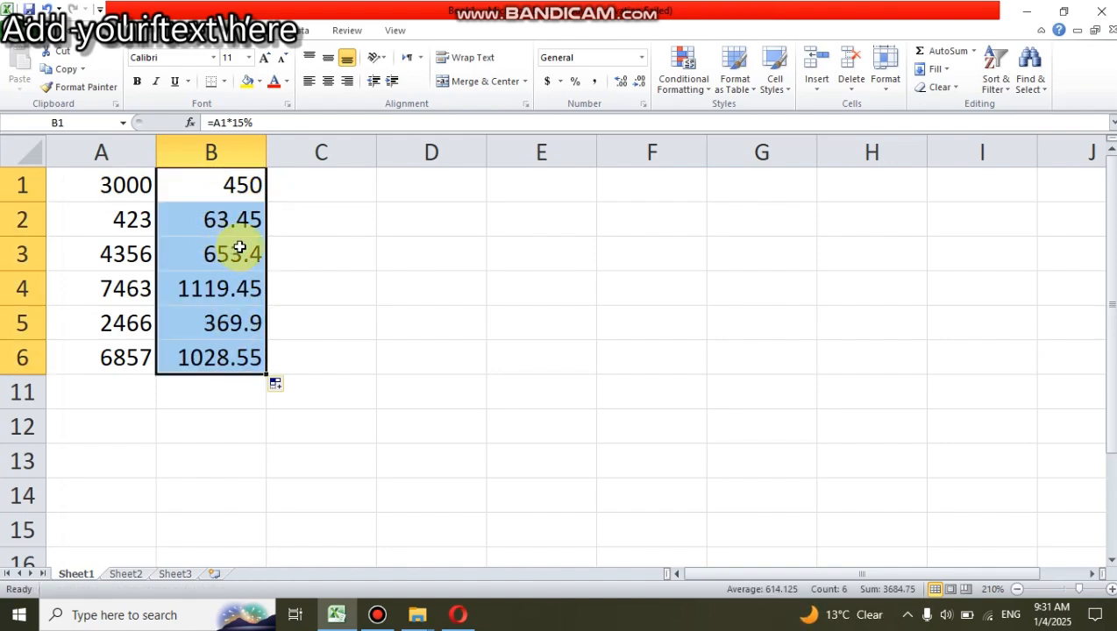
Enter =A1*115% in cell C1 to get the amount increased by 15 percent, and fill the formula down to C6.
left_click(323, 188)
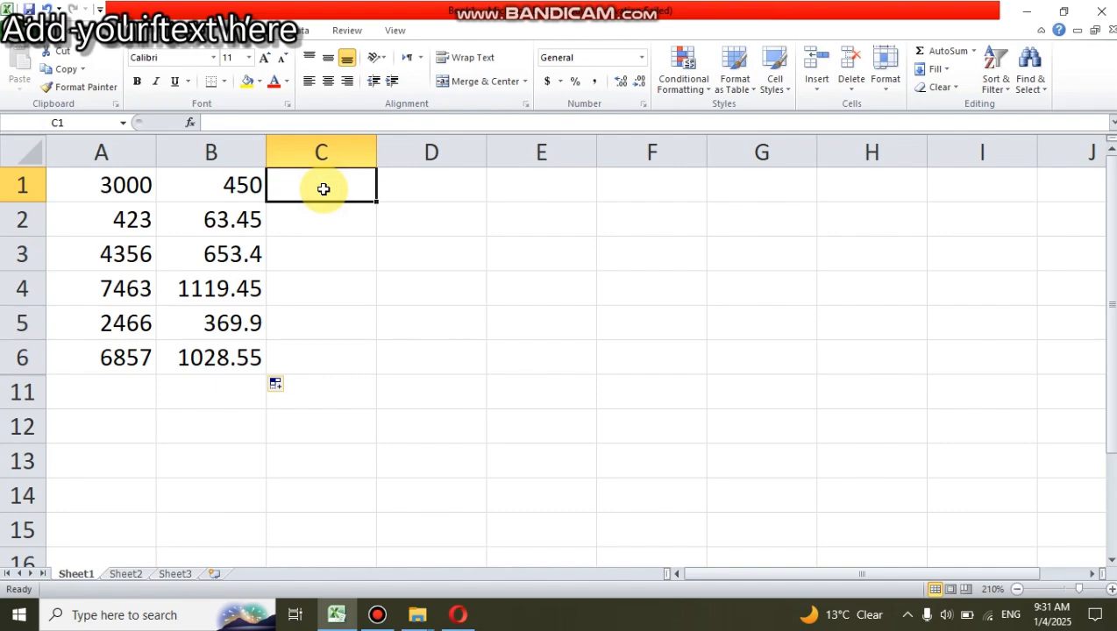
left_click(131, 185)
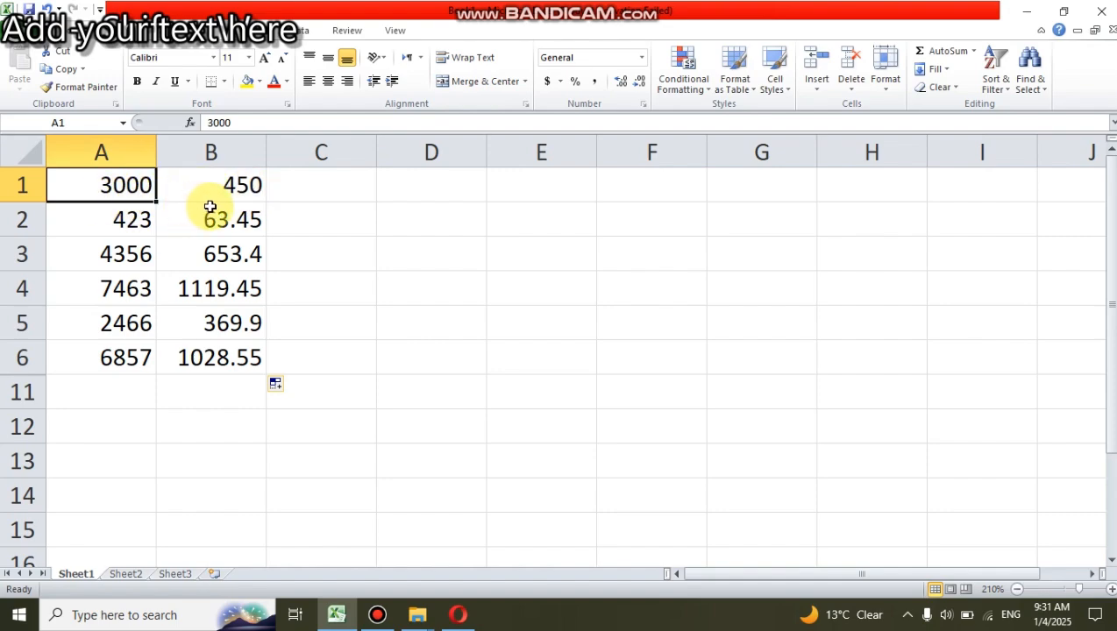
left_click(313, 185)
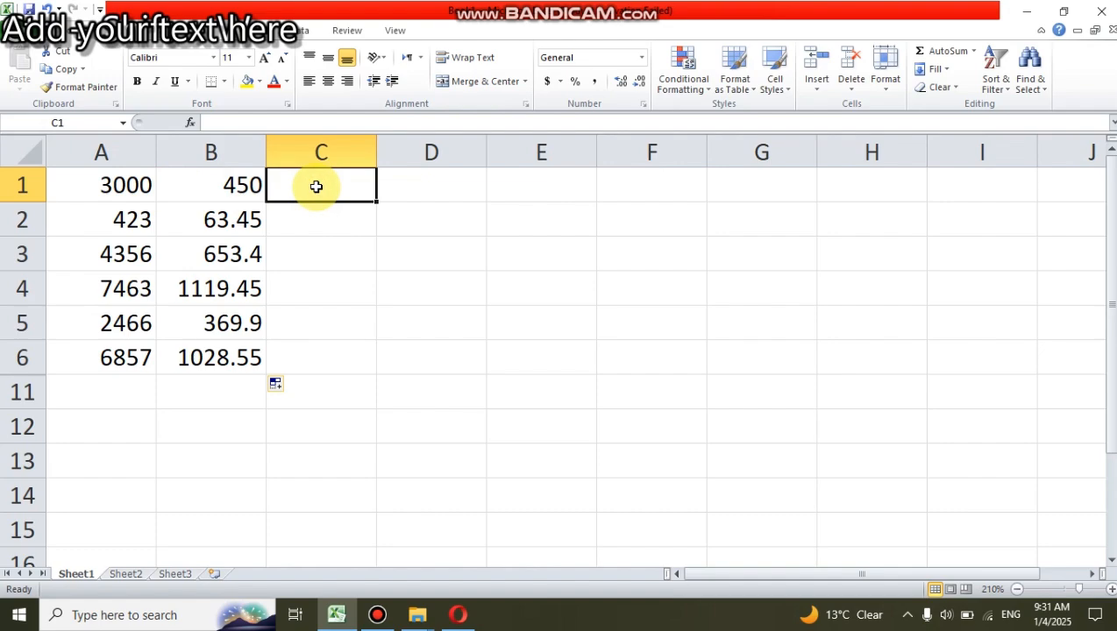
type("=")
left_click(141, 190)
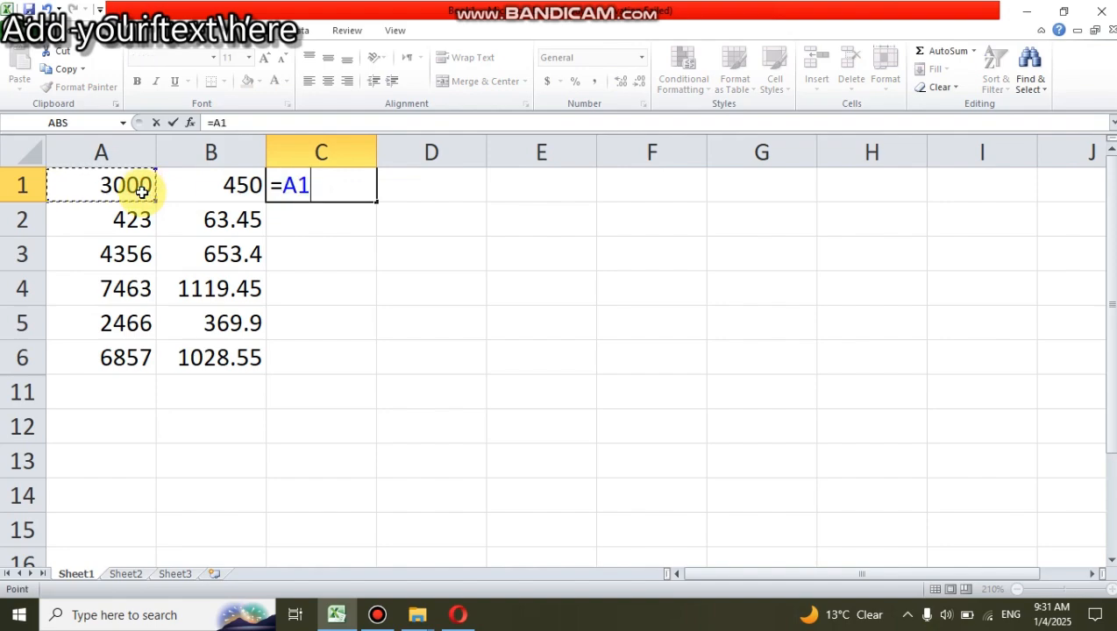
type("*")
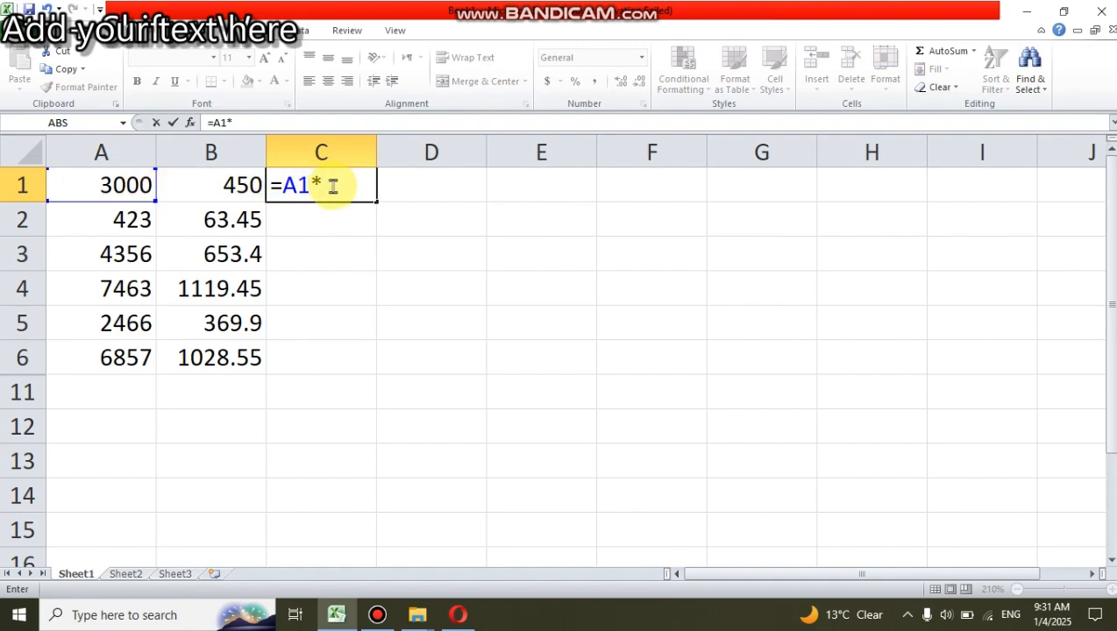
type("115%")
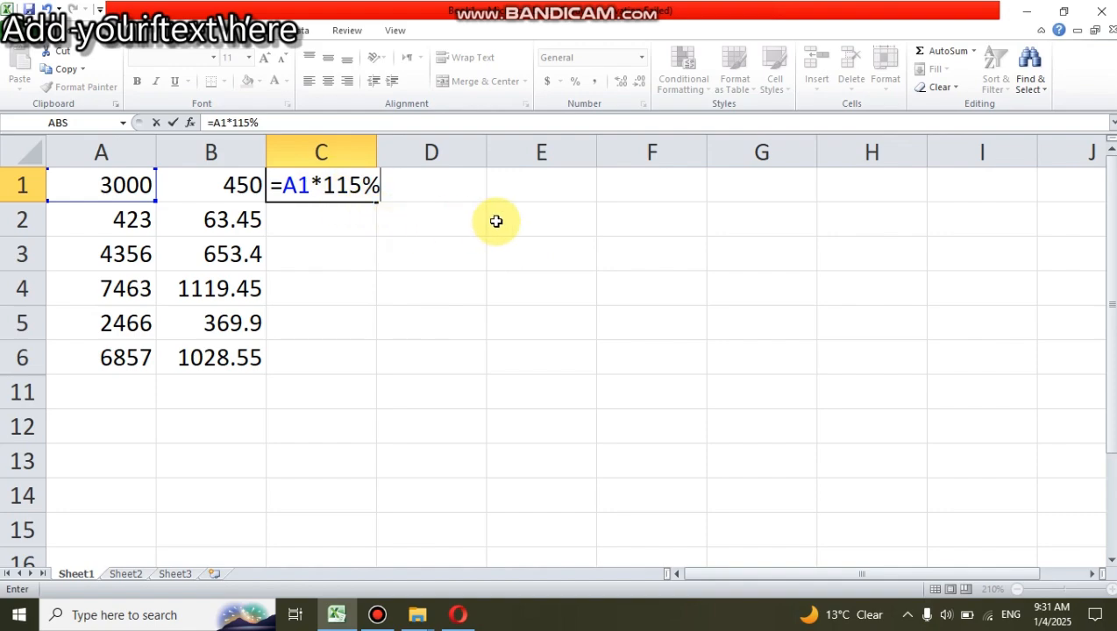
key("Return")
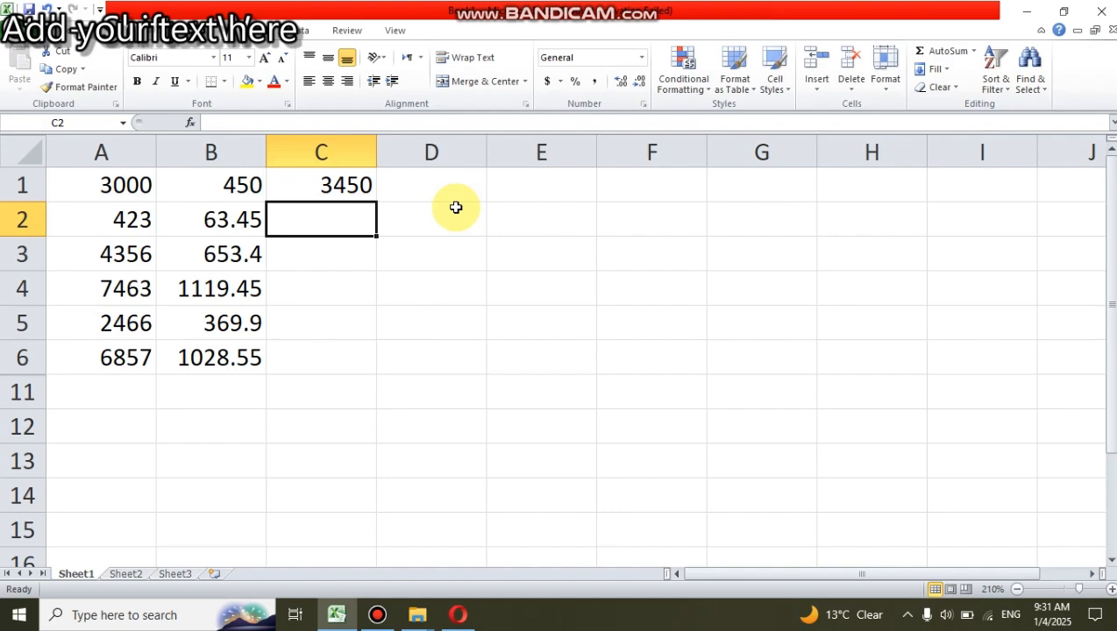
left_click(337, 184)
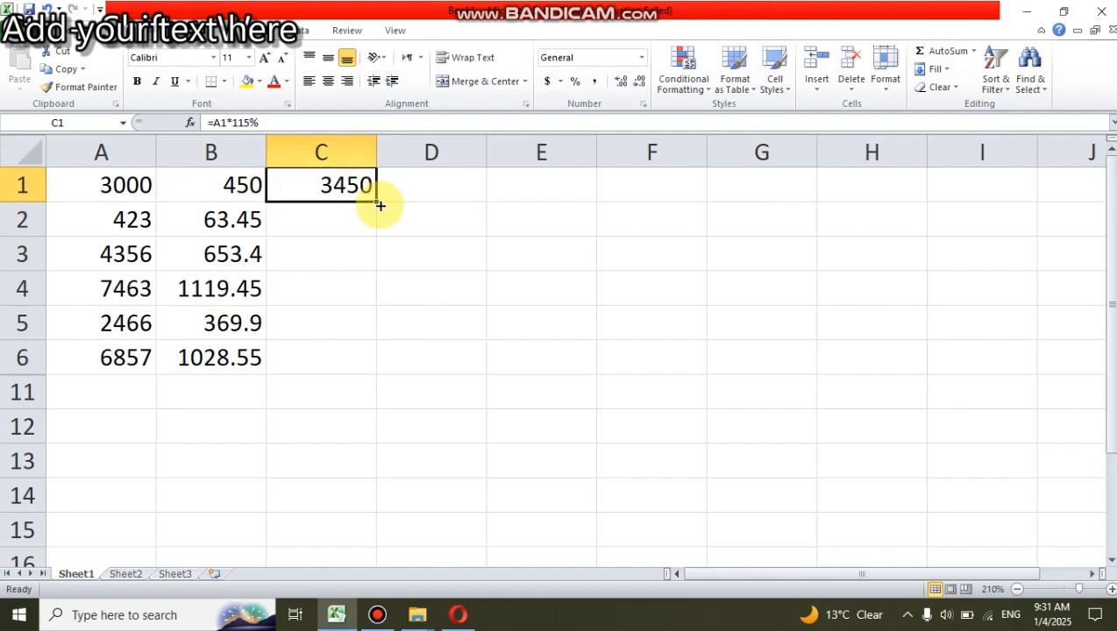
left_click_drag(386, 201, 356, 359)
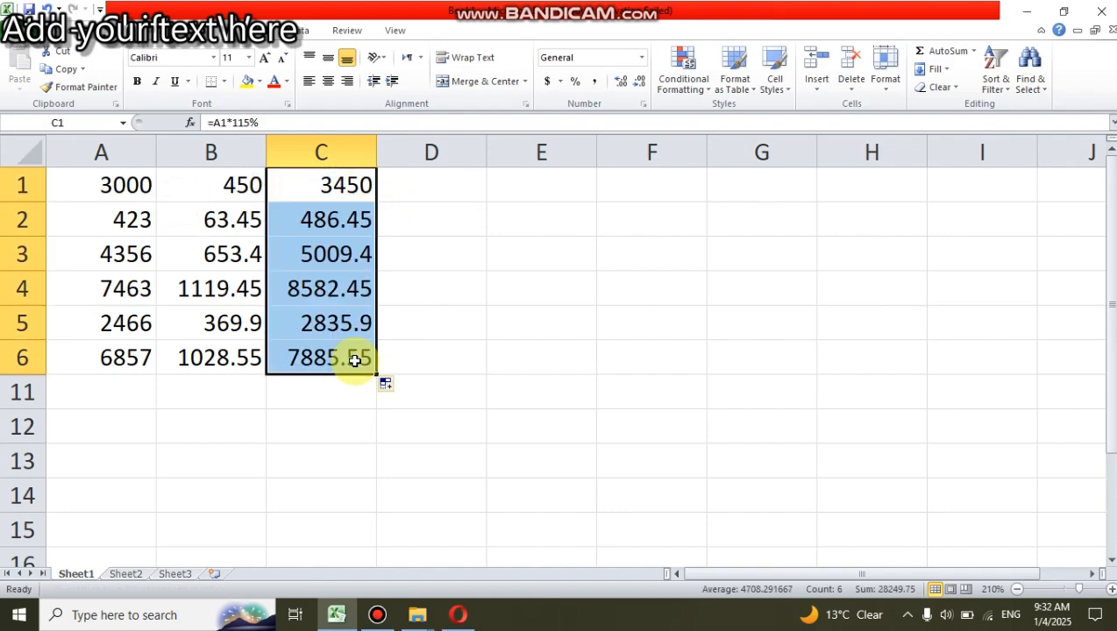